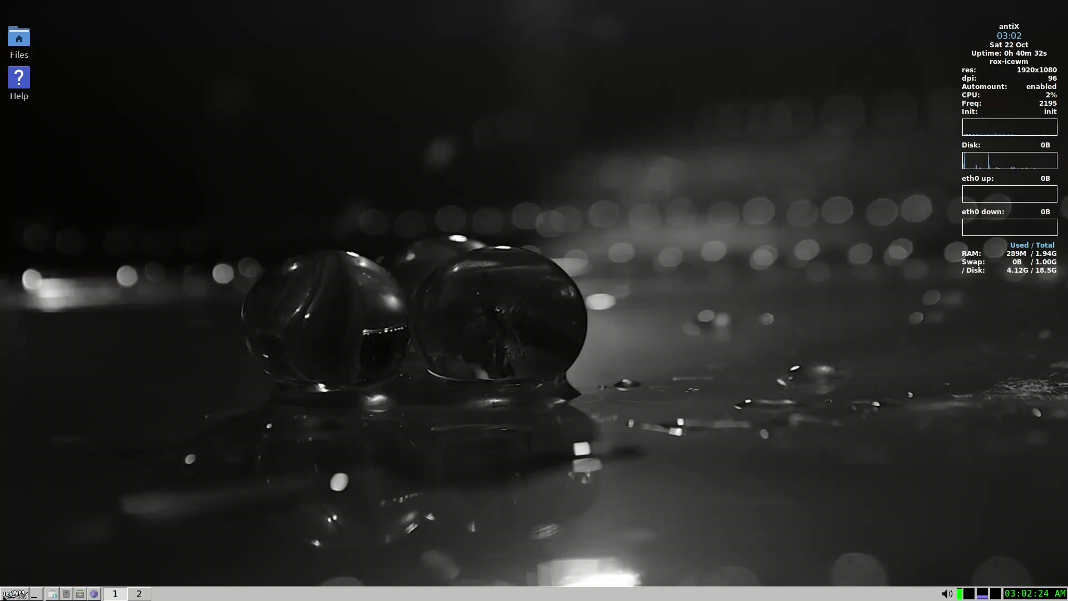
- Apply the KorstroDark-Large desktop theme and check how the main menu looks with it
left_click(12, 595)
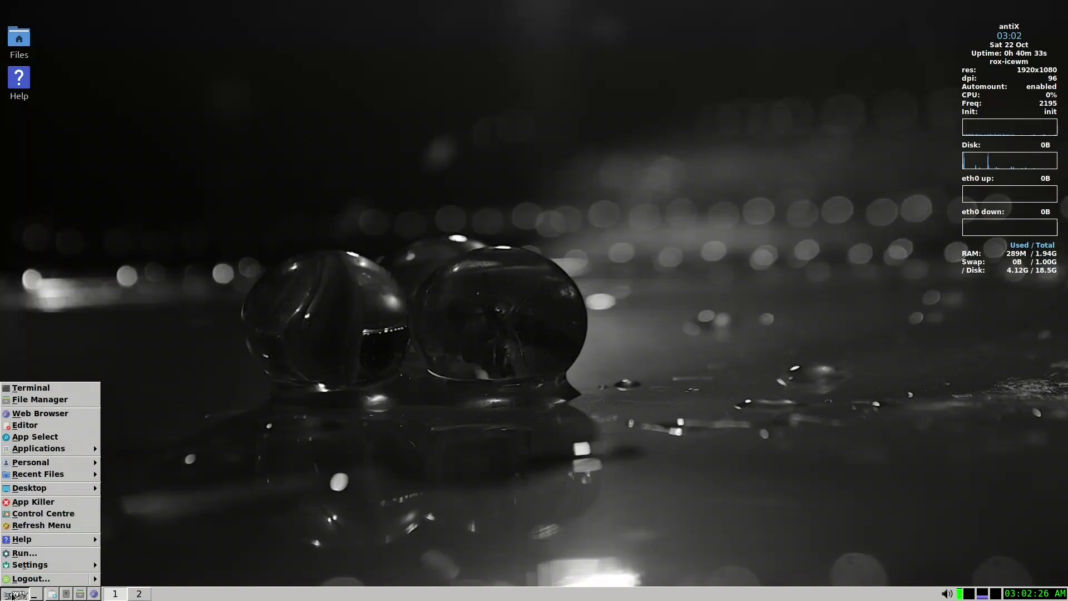
mouse_move(71, 572)
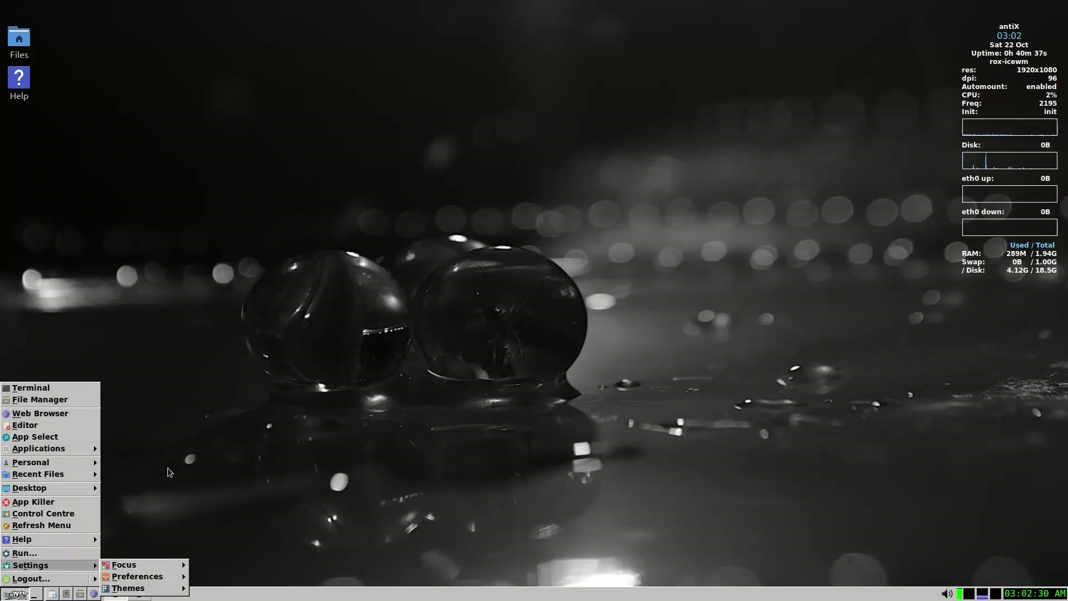
mouse_move(134, 588)
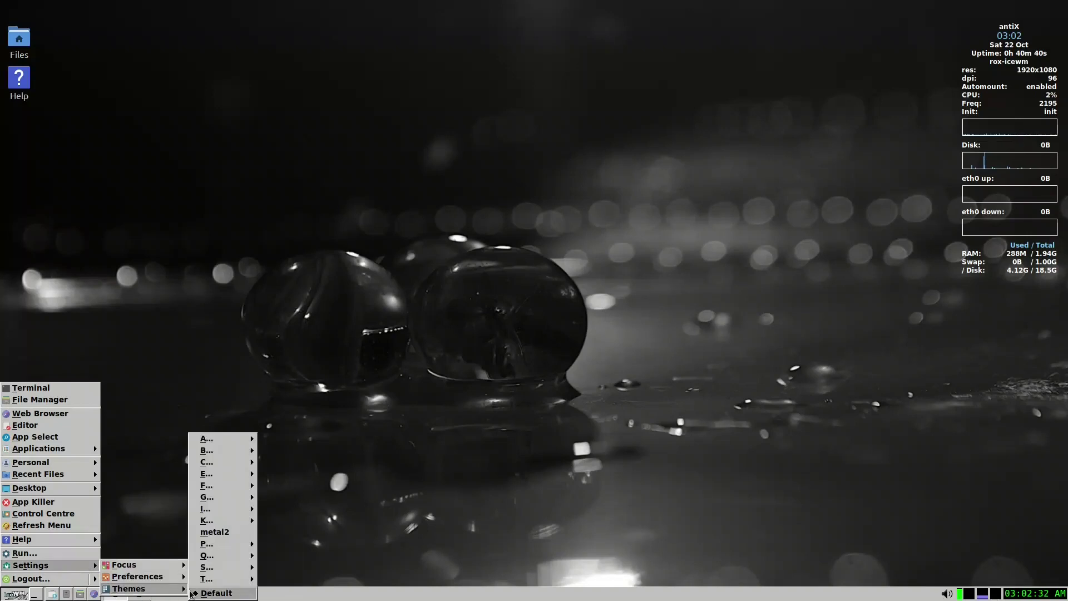
mouse_move(226, 521)
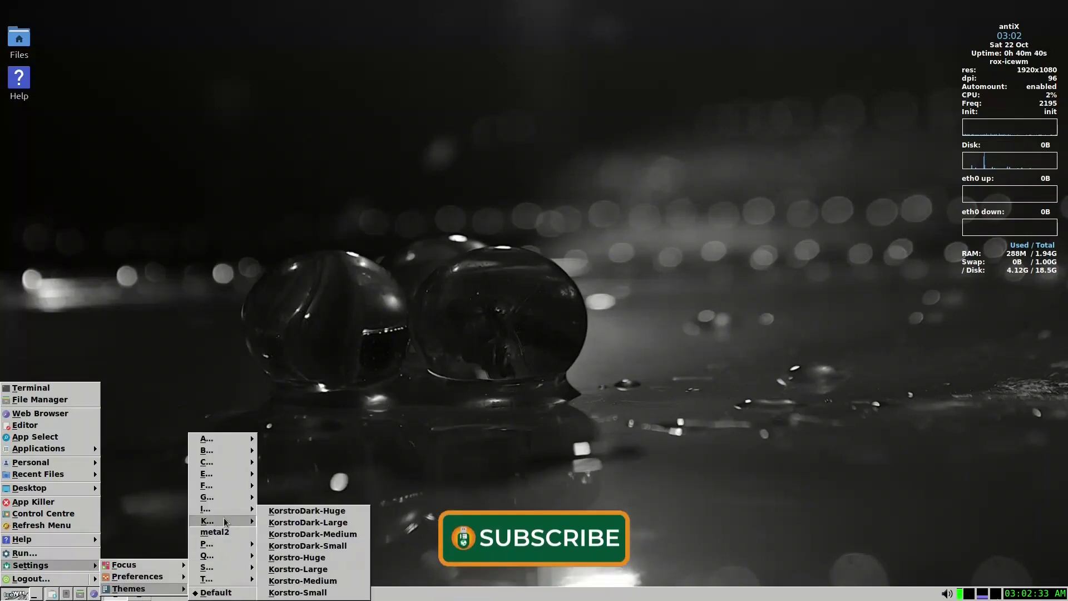
left_click(293, 524)
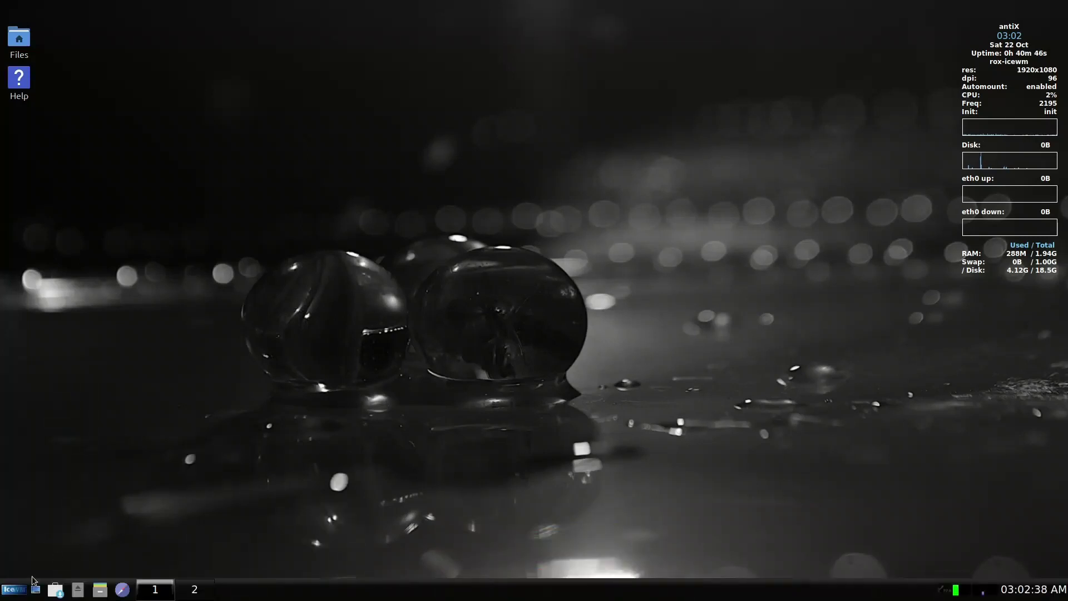
left_click(14, 589)
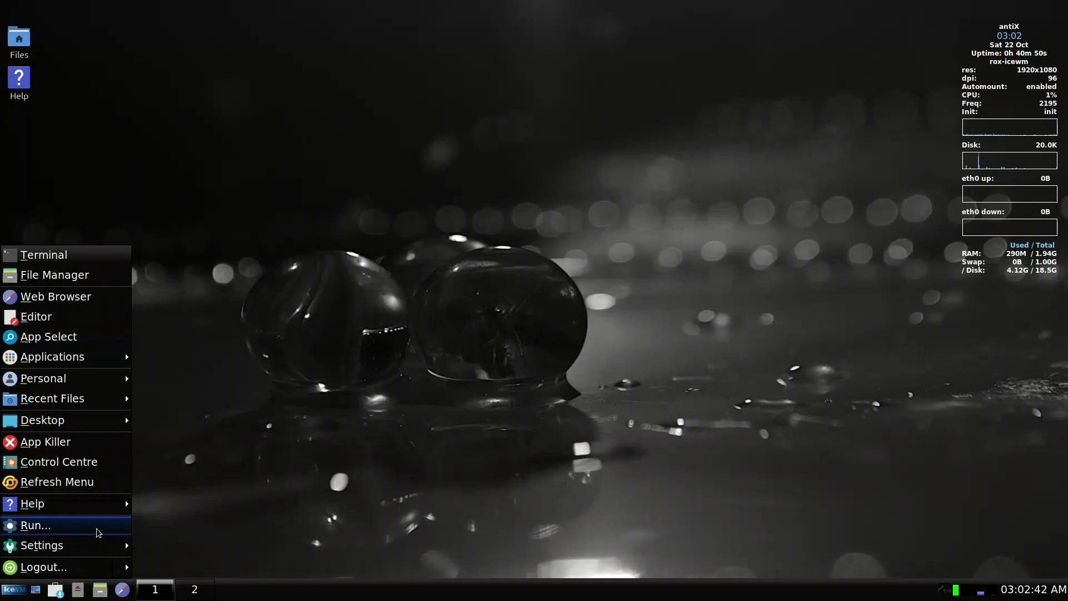
left_click(244, 431)
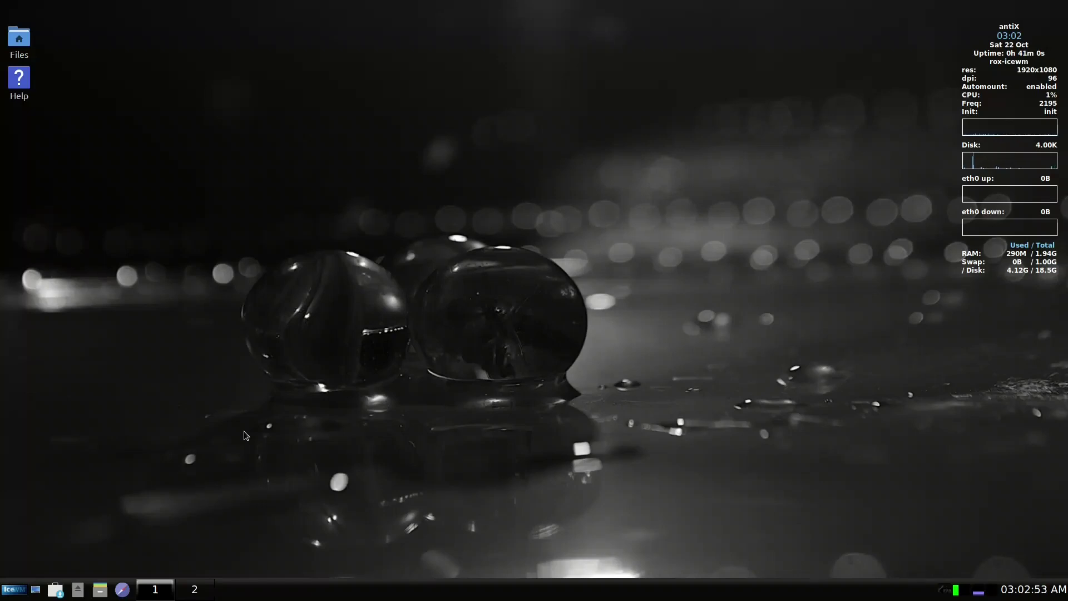
- Open a file manager window on the home folder and a terminal window, and arrange them side by side
left_click(103, 593)
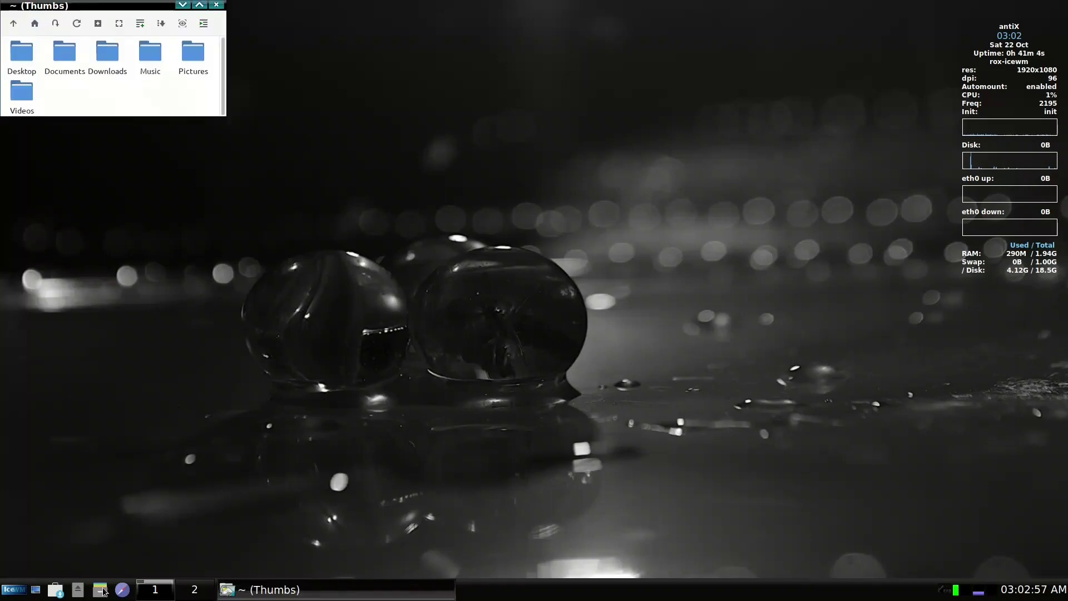
left_click_drag(111, 8, 252, 111)
right_click(244, 279)
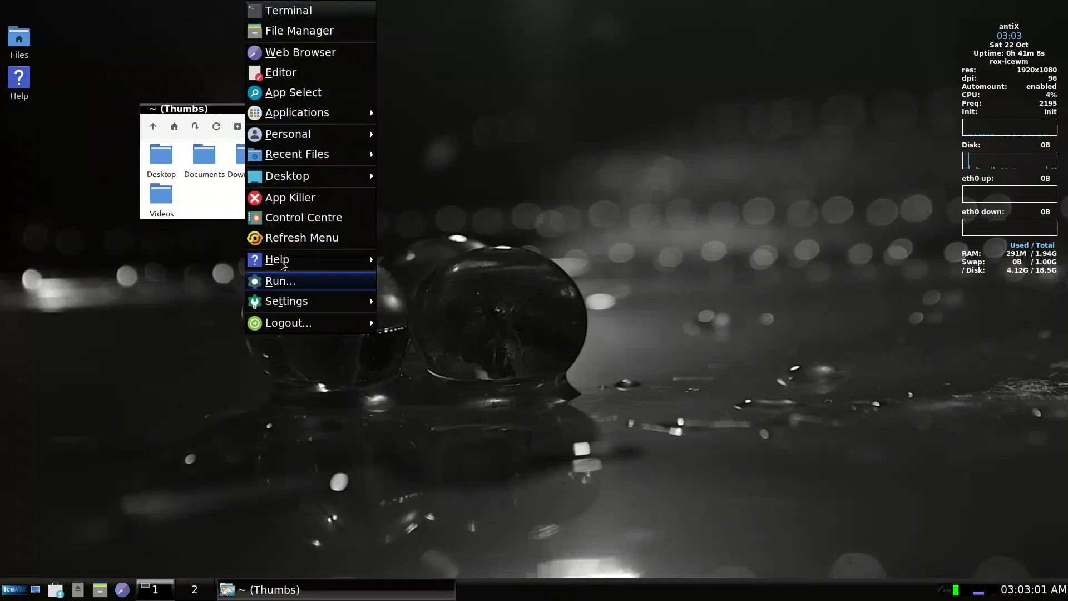
left_click(336, 15)
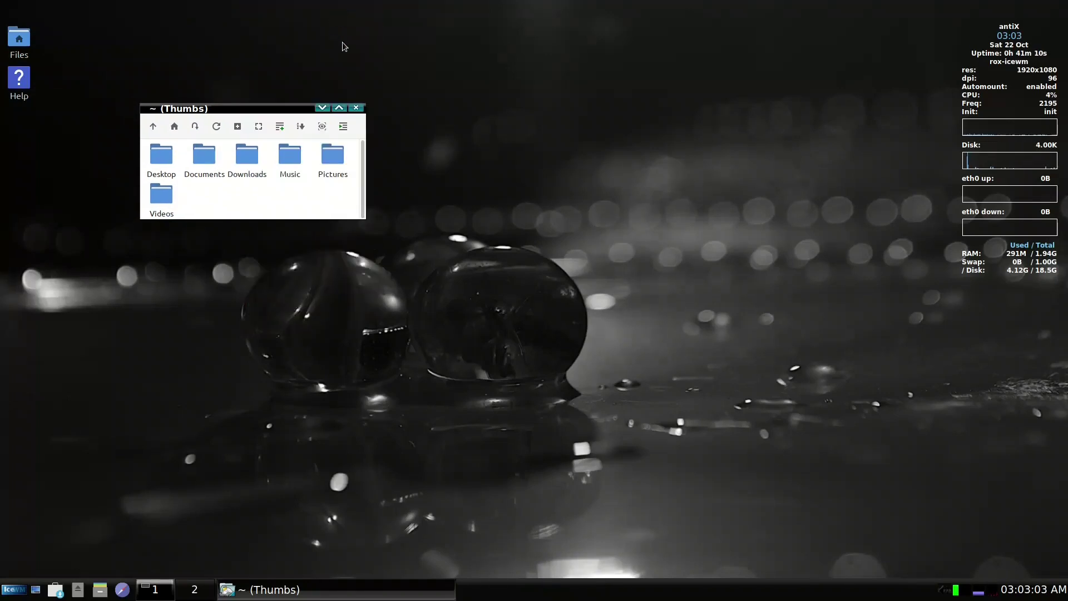
left_click_drag(443, 6, 449, 38)
left_click_drag(264, 106, 255, 181)
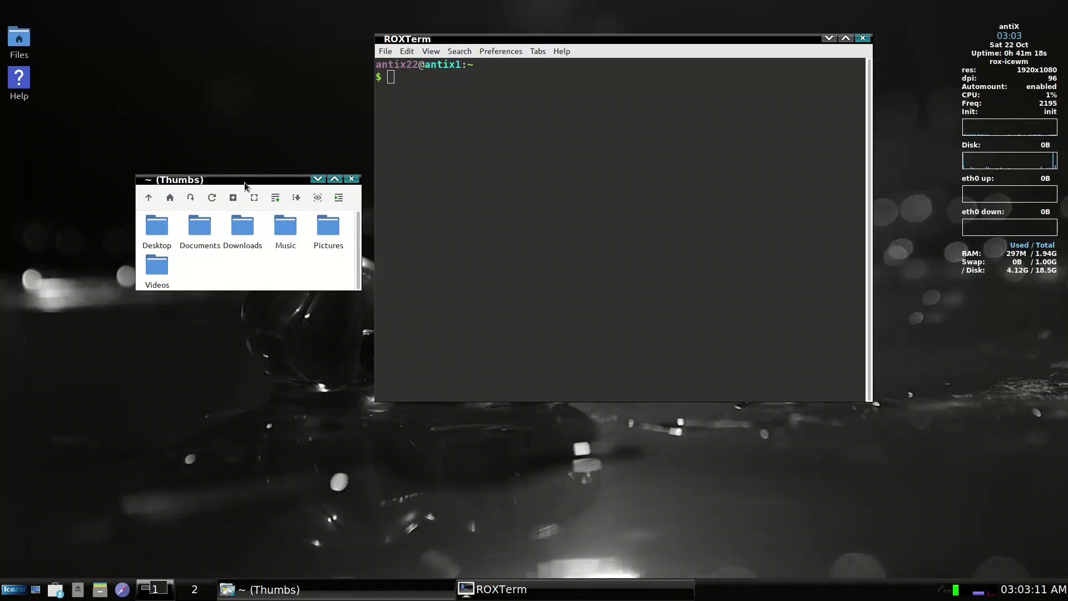
- Merge the file manager window with the terminal into one tabbed frame and move that frame
left_click_drag(245, 181, 517, 41)
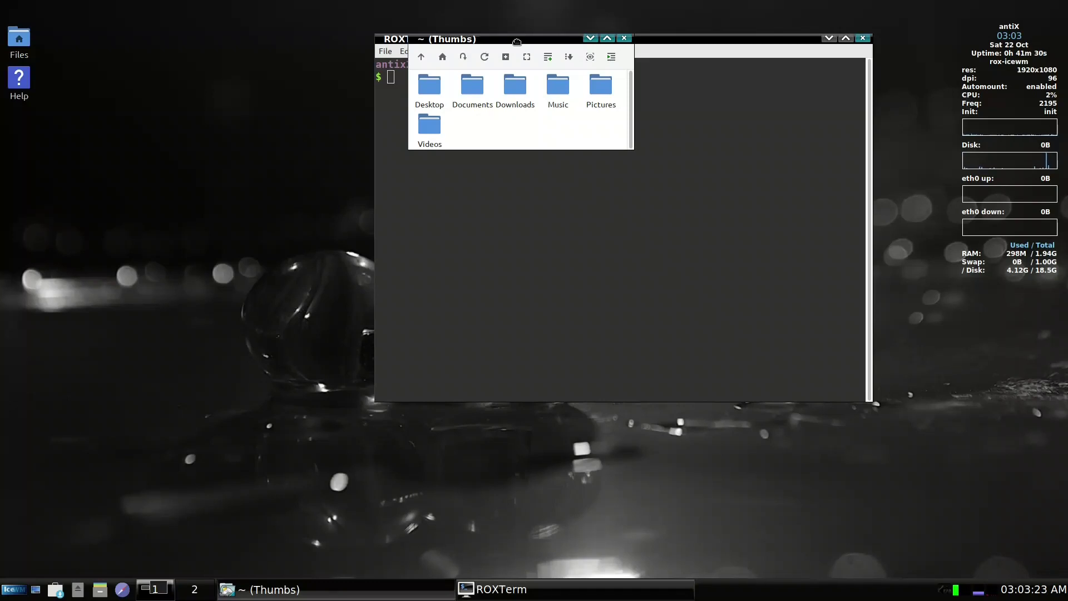
left_click_drag(517, 43, 262, 90)
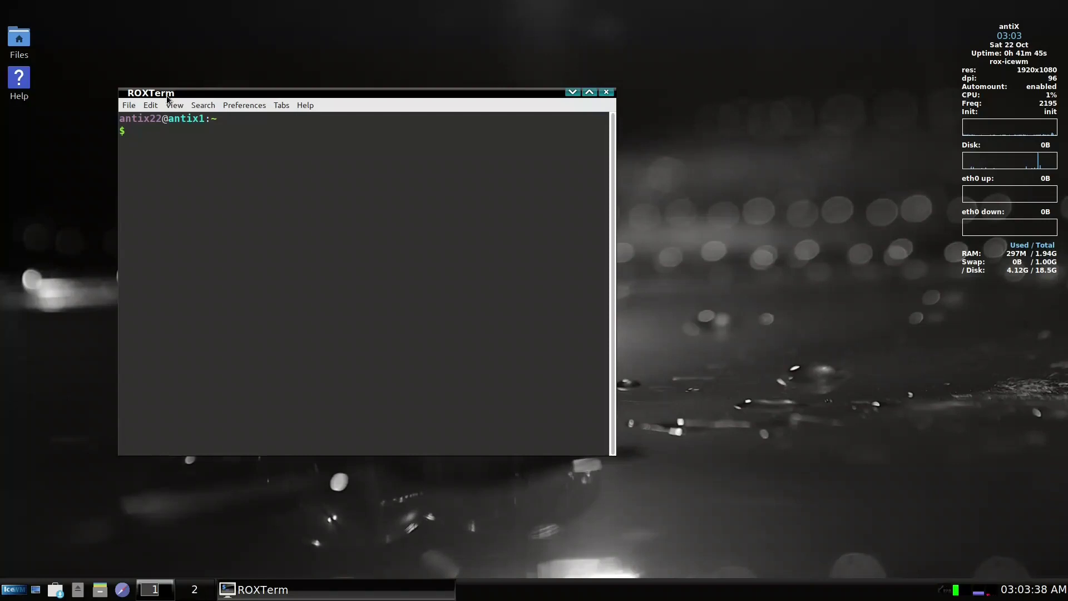
- Switch the tabbed frame to its ~ (Thumbs) tab and shift the frame slightly
right_click(230, 89)
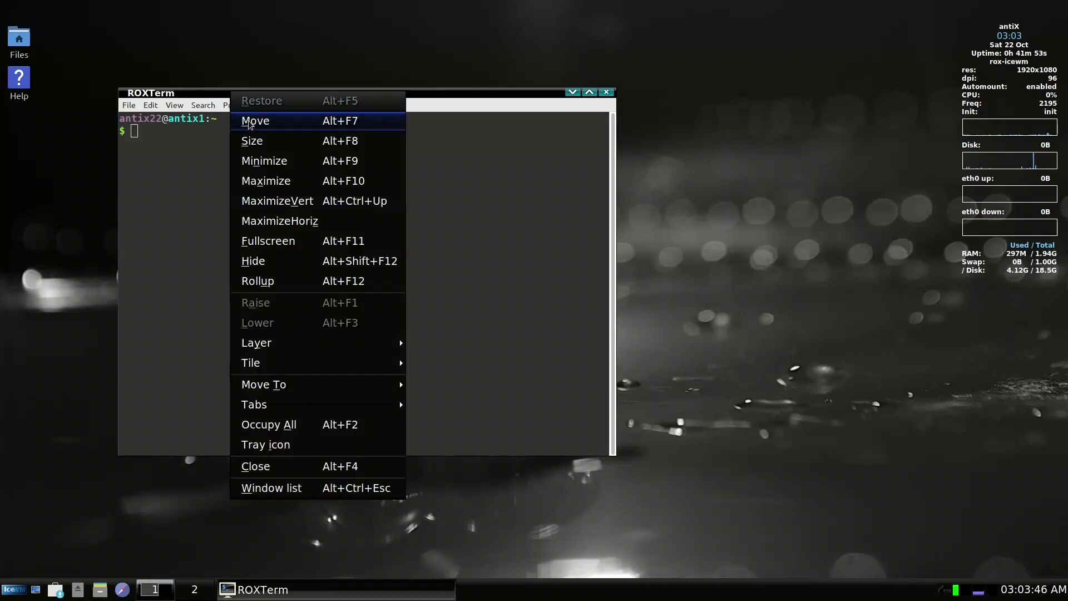
mouse_move(336, 405)
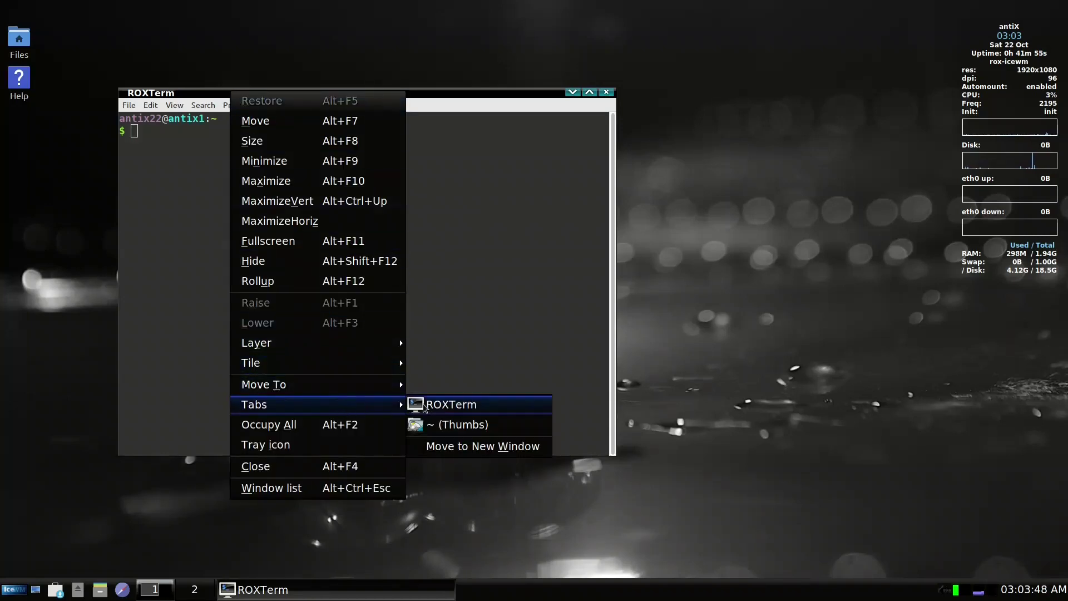
left_click(461, 426)
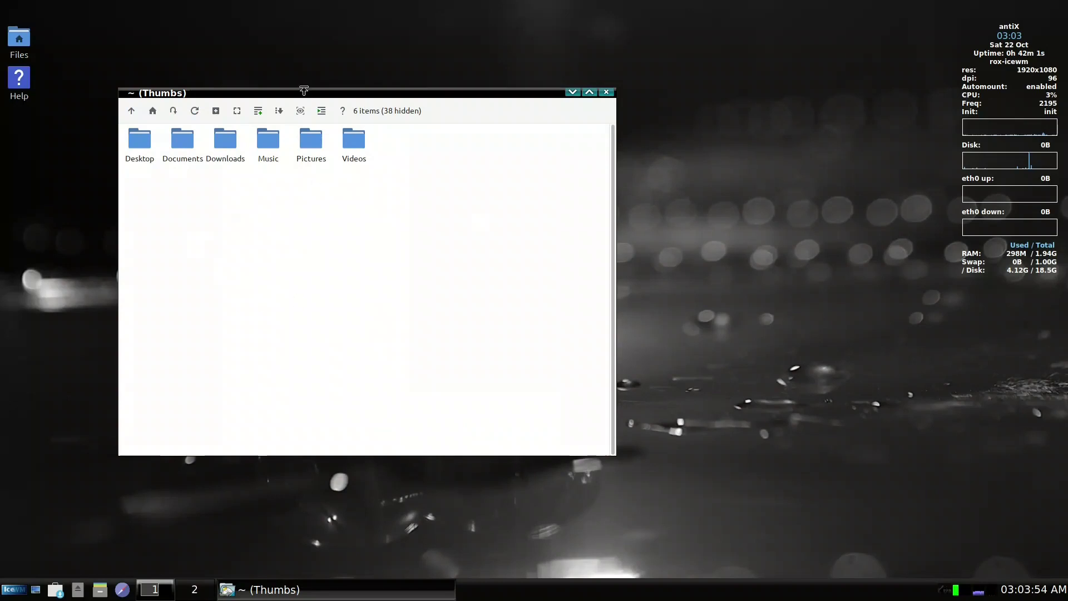
mouse_move(301, 96)
left_mouse_down()
mouse_move(538, 34)
mouse_move(357, 125)
mouse_move(296, 95)
left_mouse_up()
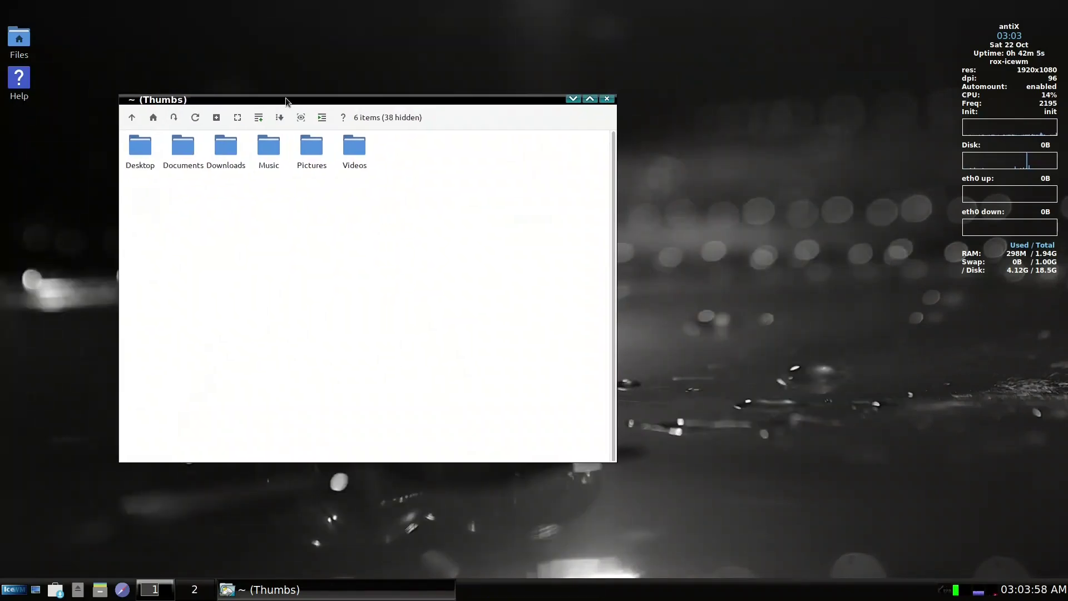
- Switch the tabbed frame from the file manager back to its ROXTerm tab
right_click(286, 102)
mouse_move(392, 413)
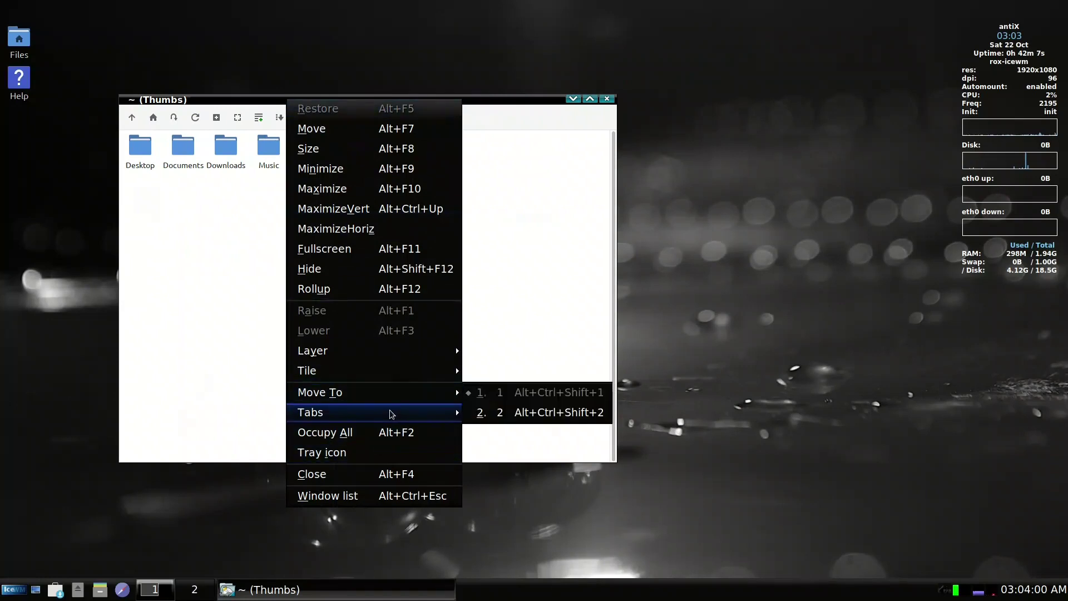
left_click(483, 412)
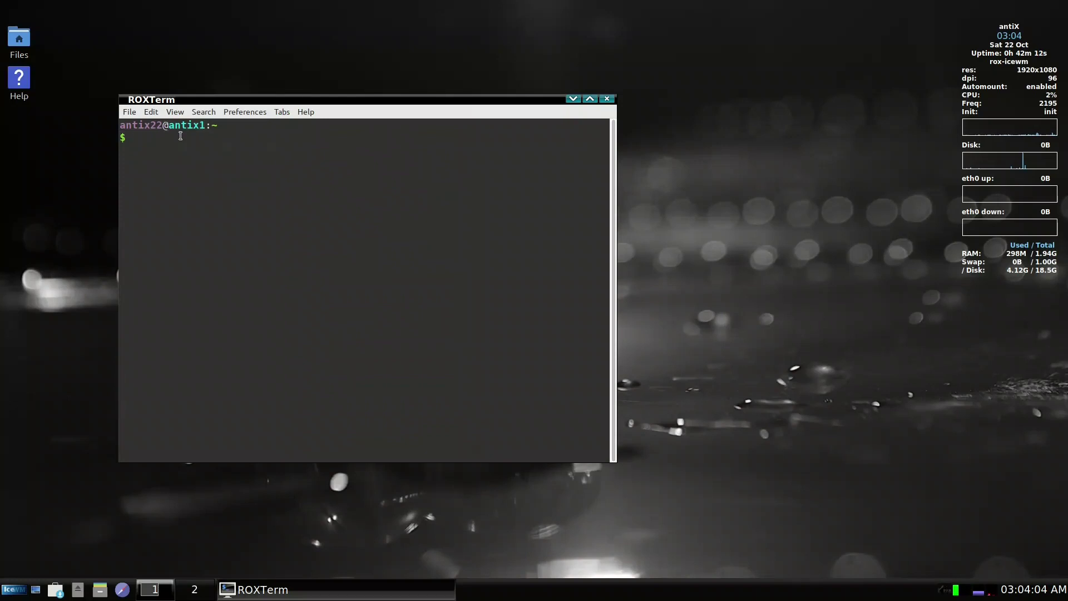
right_click(249, 100)
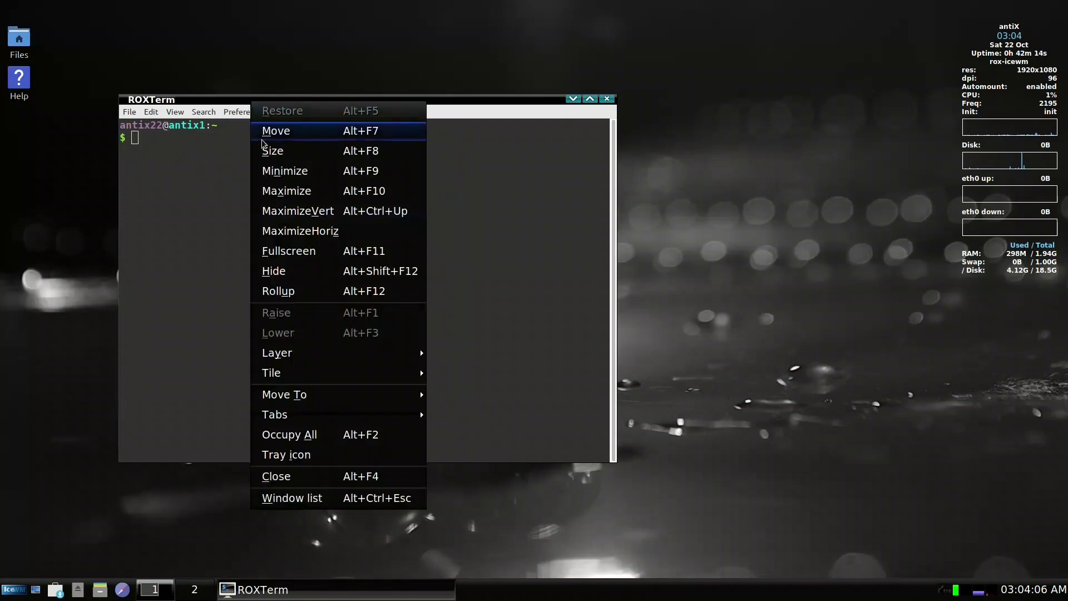
mouse_move(342, 413)
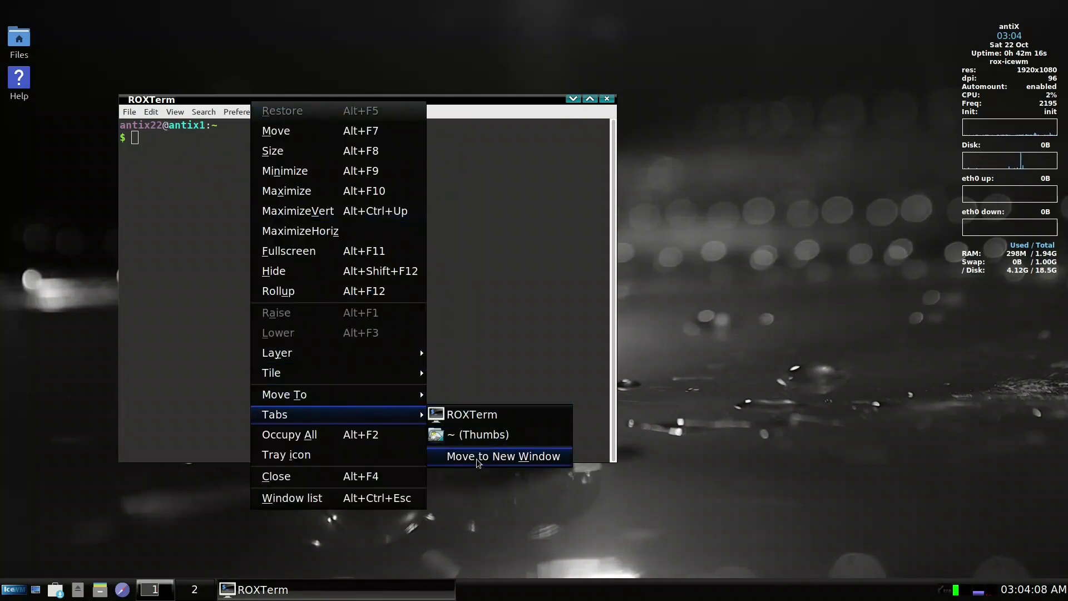
key("Escape")
key("Escape")
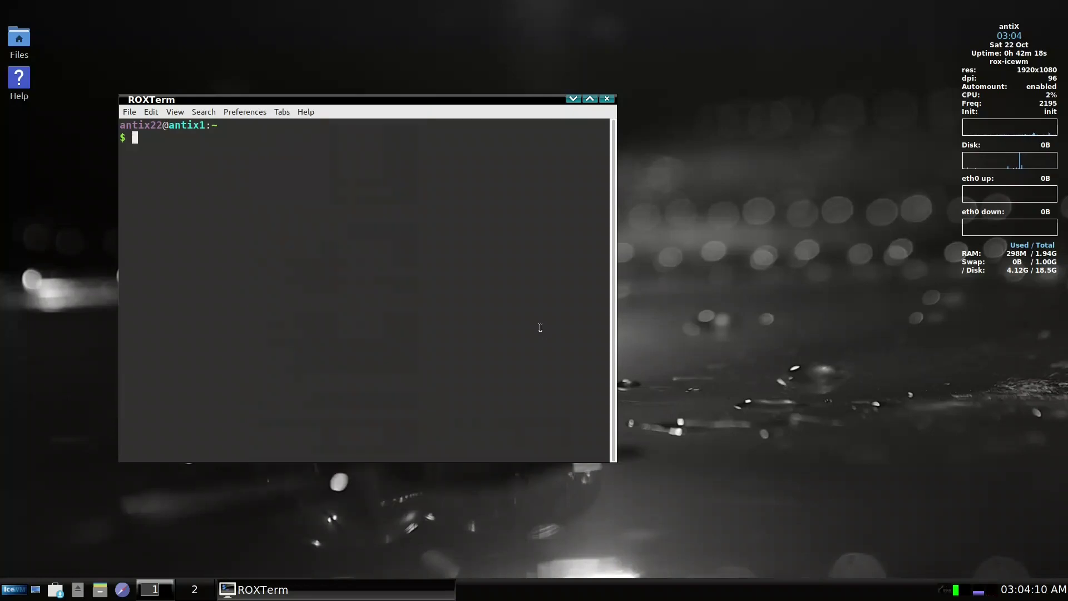
- Open another terminal window from the desktop and add a second terminal tab inside it
right_click(701, 191)
left_click(715, 204)
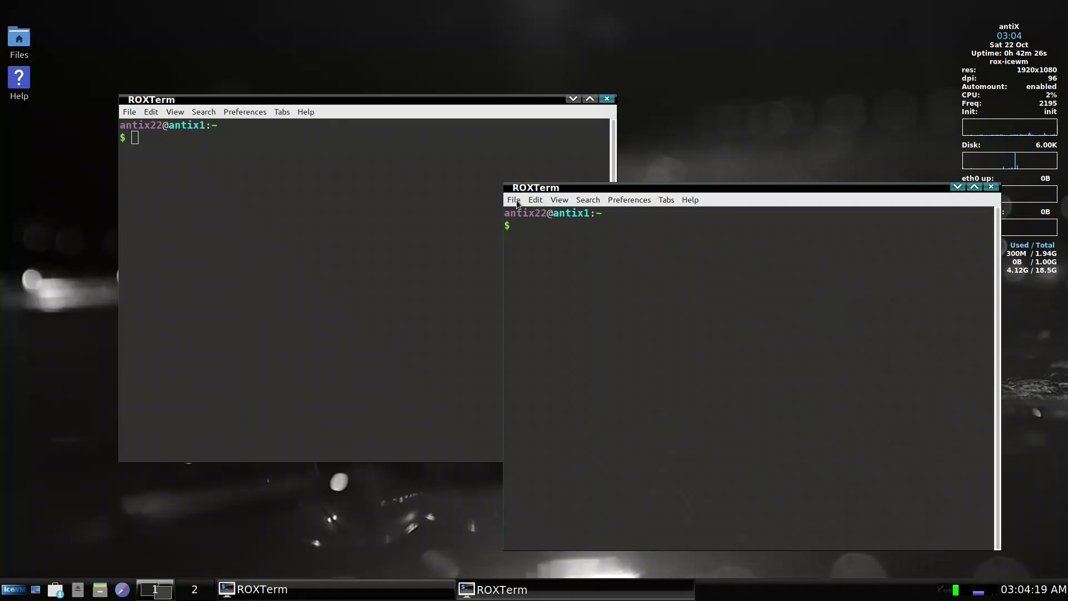
left_click(516, 202)
left_click(530, 230)
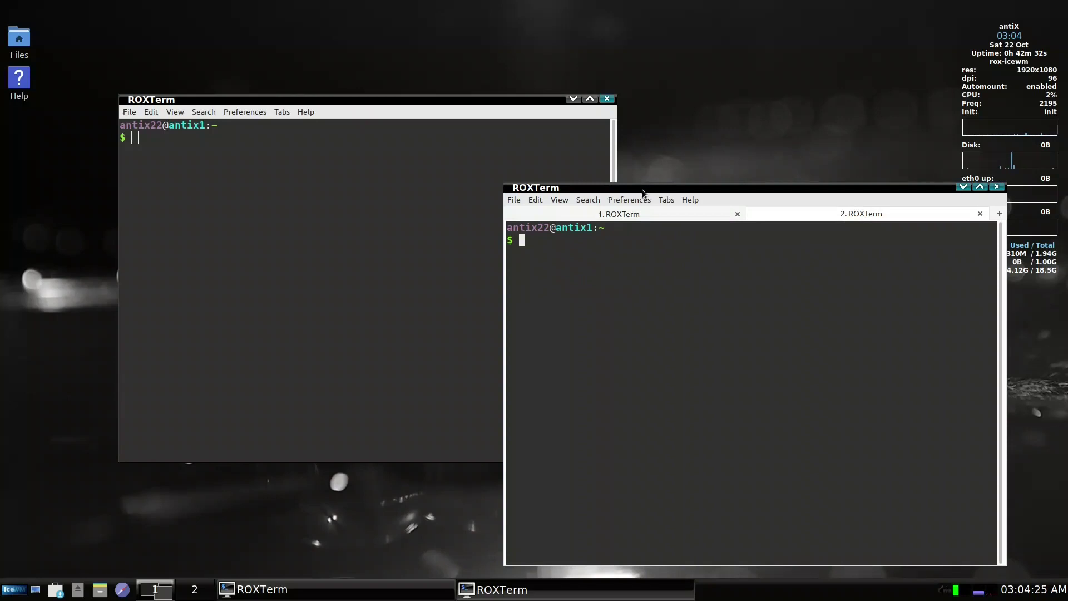
- Merge the two-tab terminal window into the existing tabbed frame and shift the frame slightly
left_click_drag(631, 189, 420, 99)
key("alt+F4")
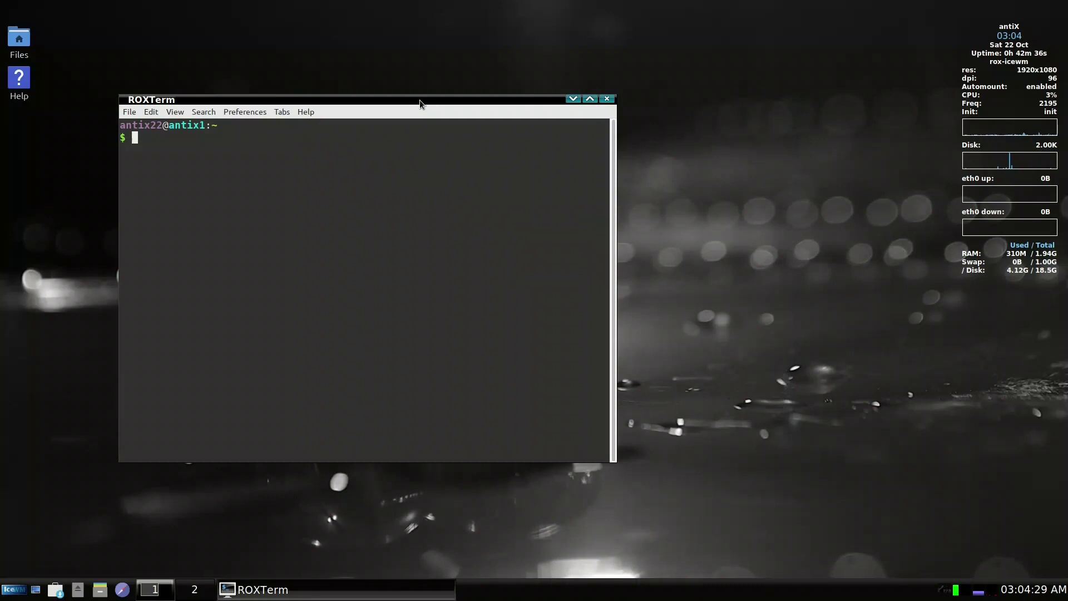
mouse_move(355, 101)
left_mouse_down()
mouse_move(502, 88)
mouse_move(338, 93)
left_mouse_up()
- Split the current ROXTerm tab off into a new window and place it beside the file manager's frame
right_click(339, 94)
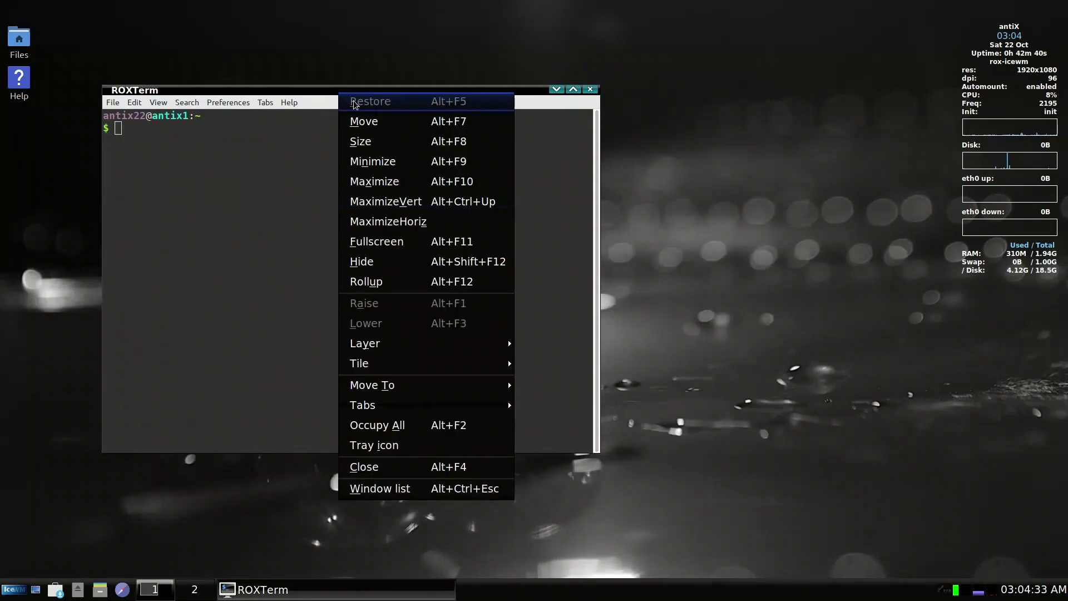
mouse_move(436, 405)
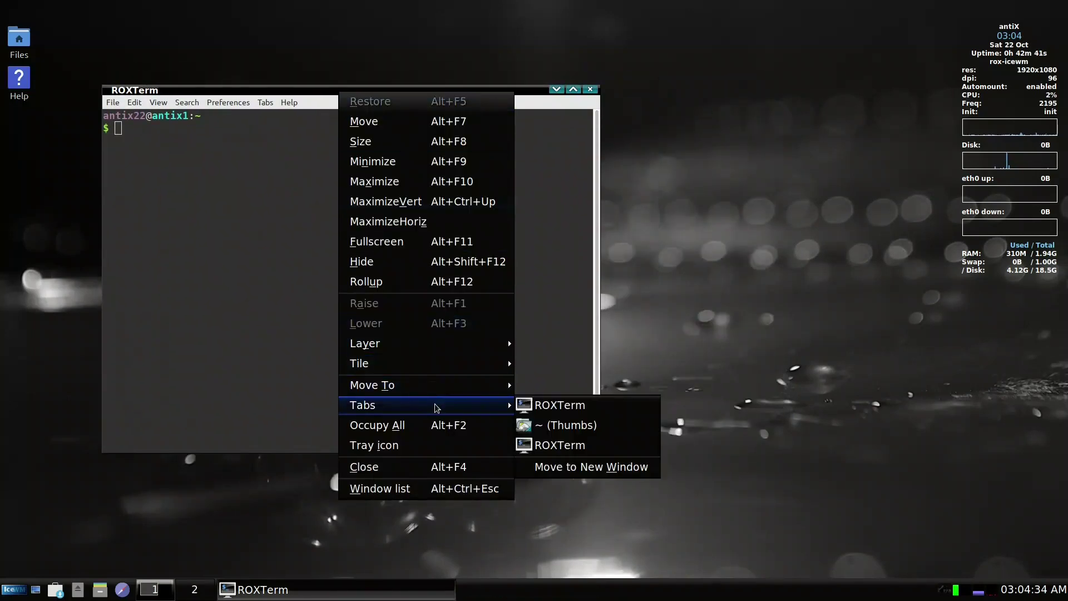
left_click(568, 463)
left_click_drag(692, 218, 723, 102)
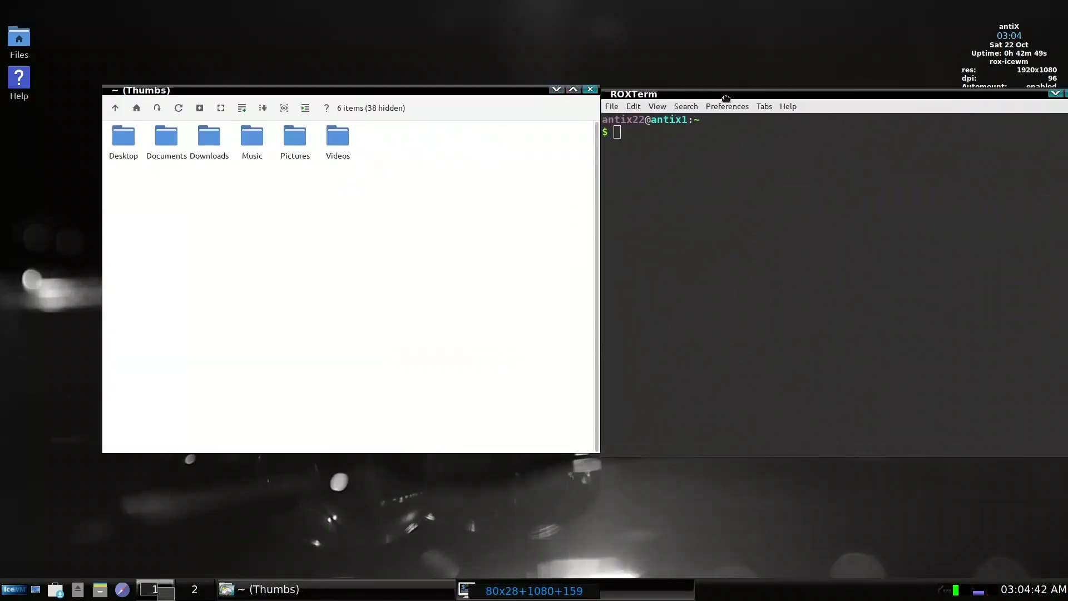
- Switch the file manager's frame to its remaining ROXTerm tab
right_click(304, 92)
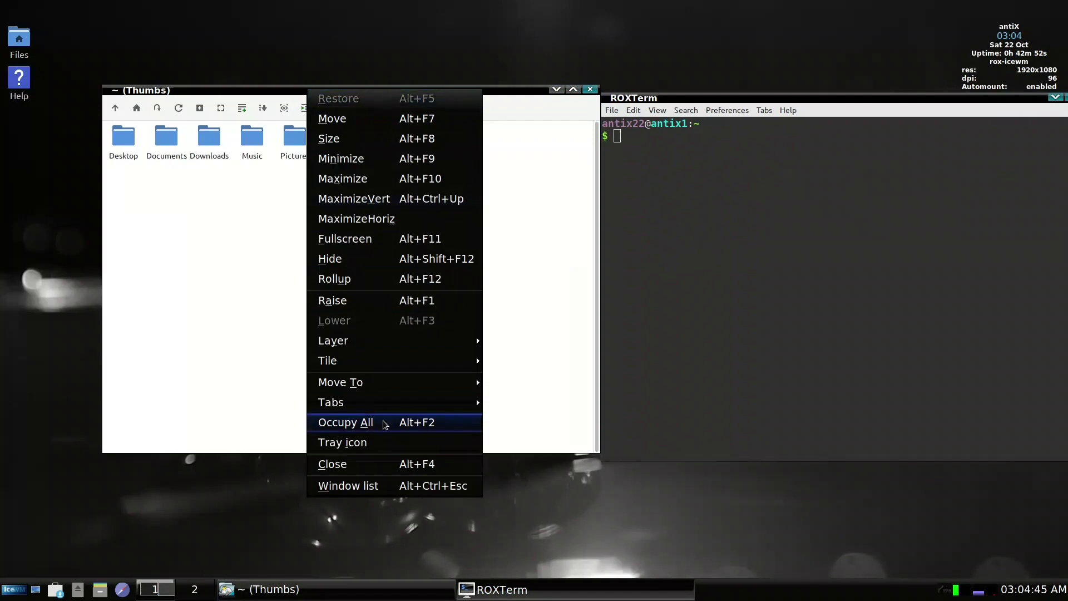
mouse_move(389, 402)
left_click(519, 418)
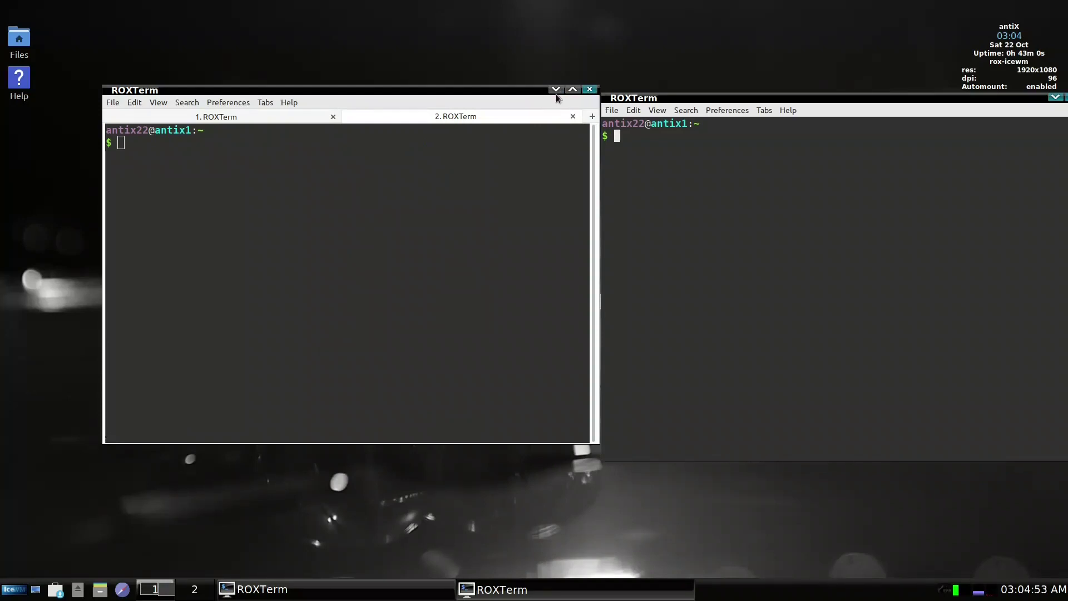
- Close the two-tab terminal window, confirming the closure, and close the remaining terminal window
left_click(590, 91)
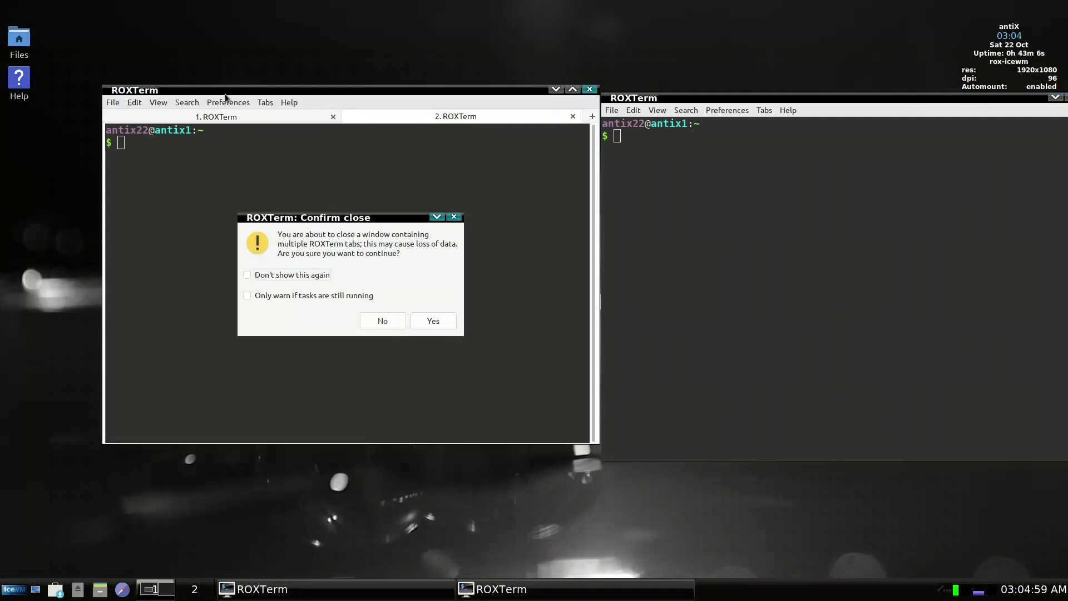
left_click(376, 322)
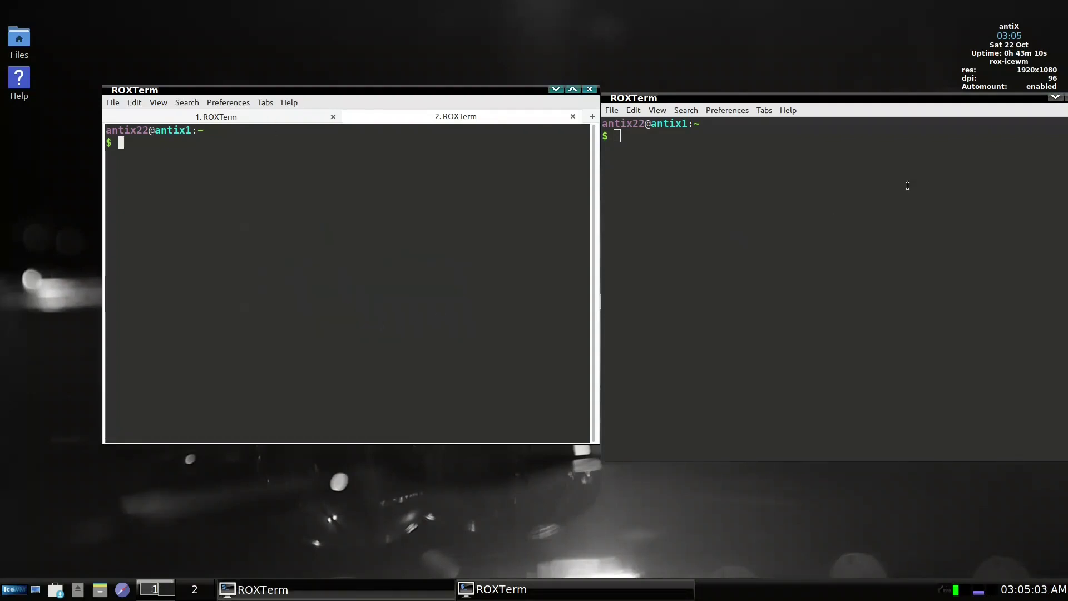
left_click(590, 89)
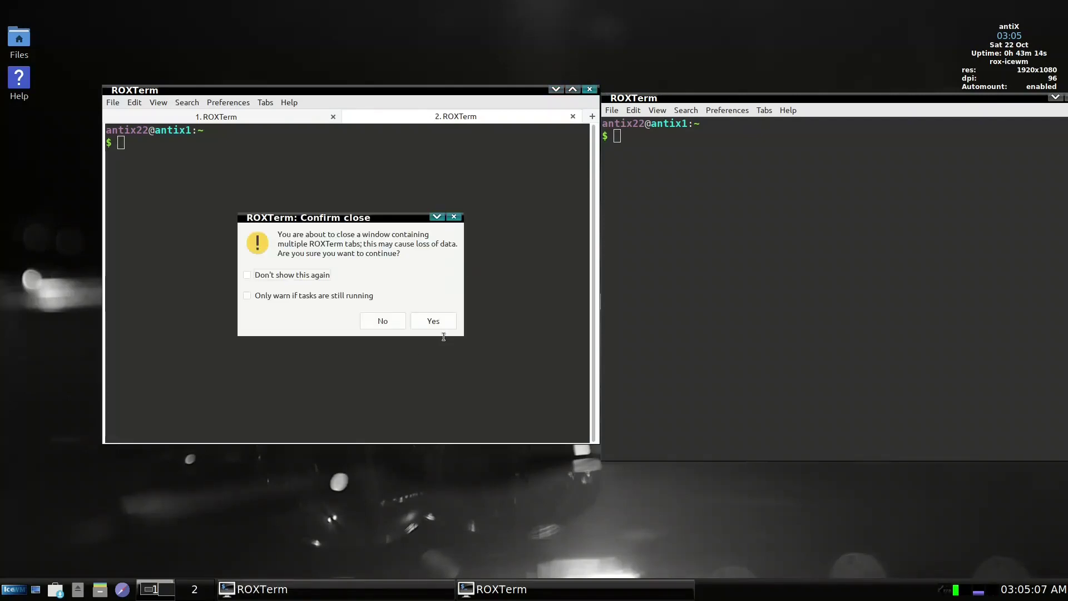
left_click(434, 321)
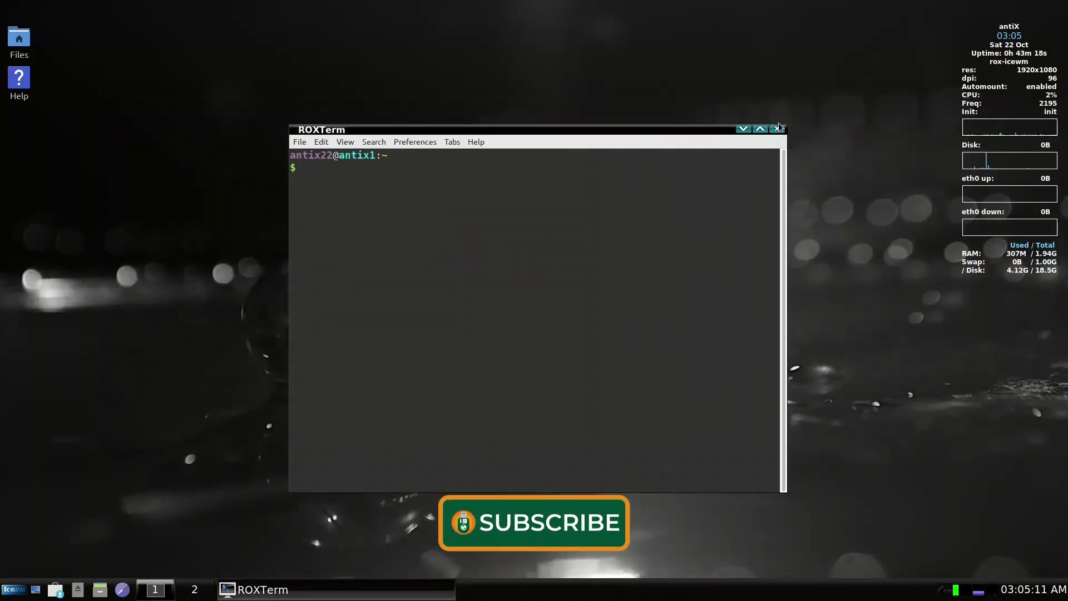
left_click(777, 130)
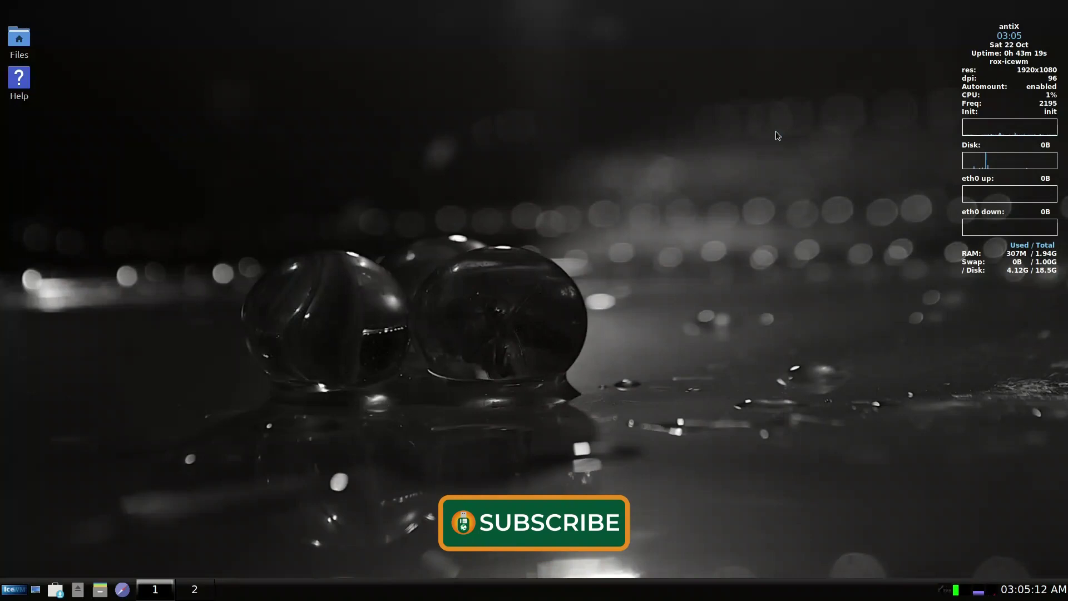
- Launch Firefox ESR from the Internet applications
left_click(29, 588)
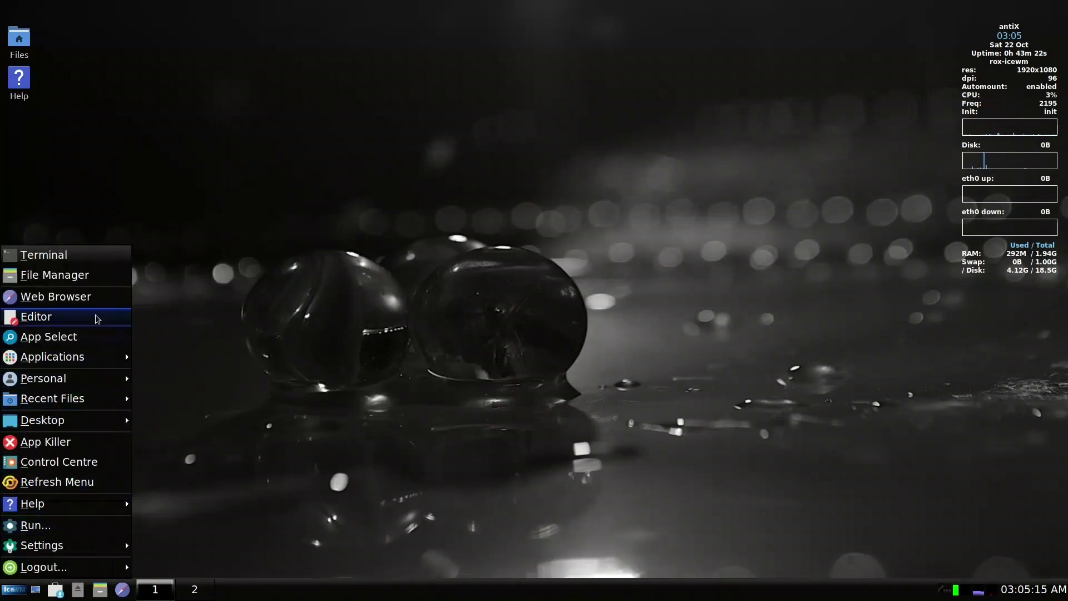
mouse_move(127, 358)
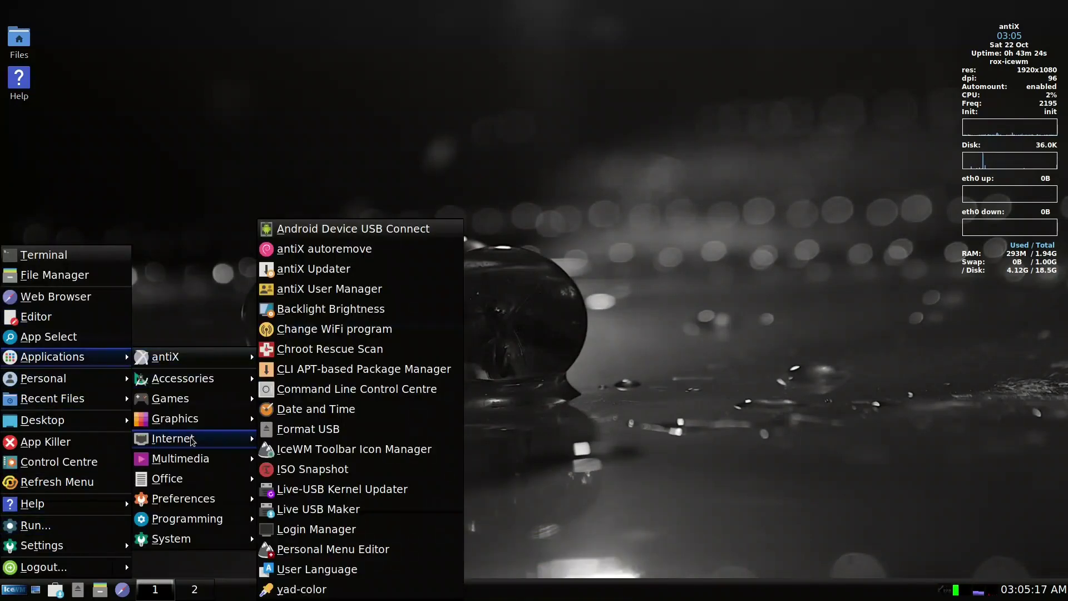
mouse_move(245, 441)
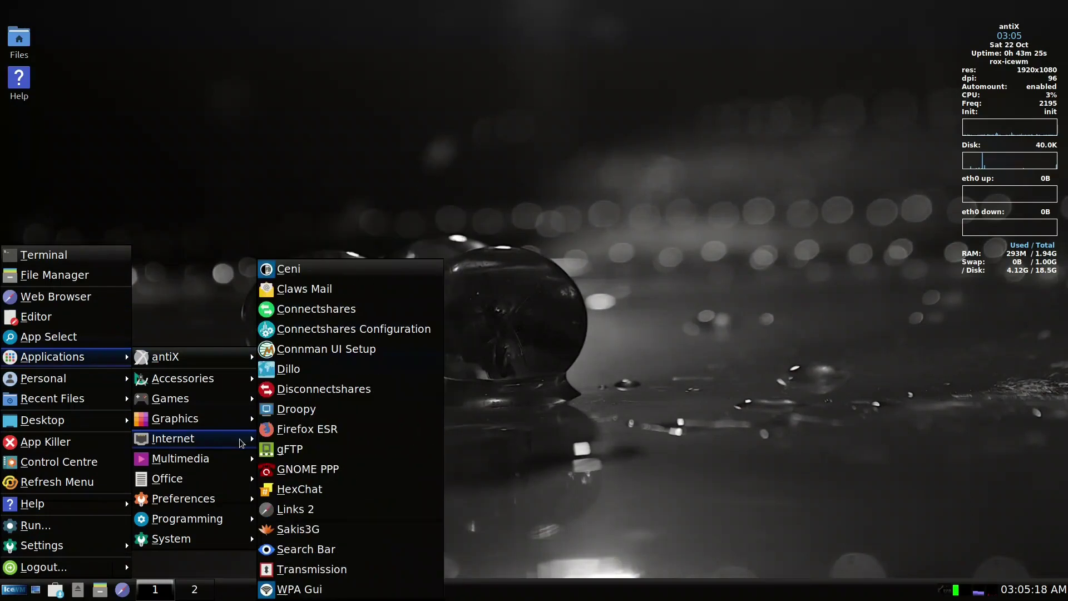
left_click(312, 432)
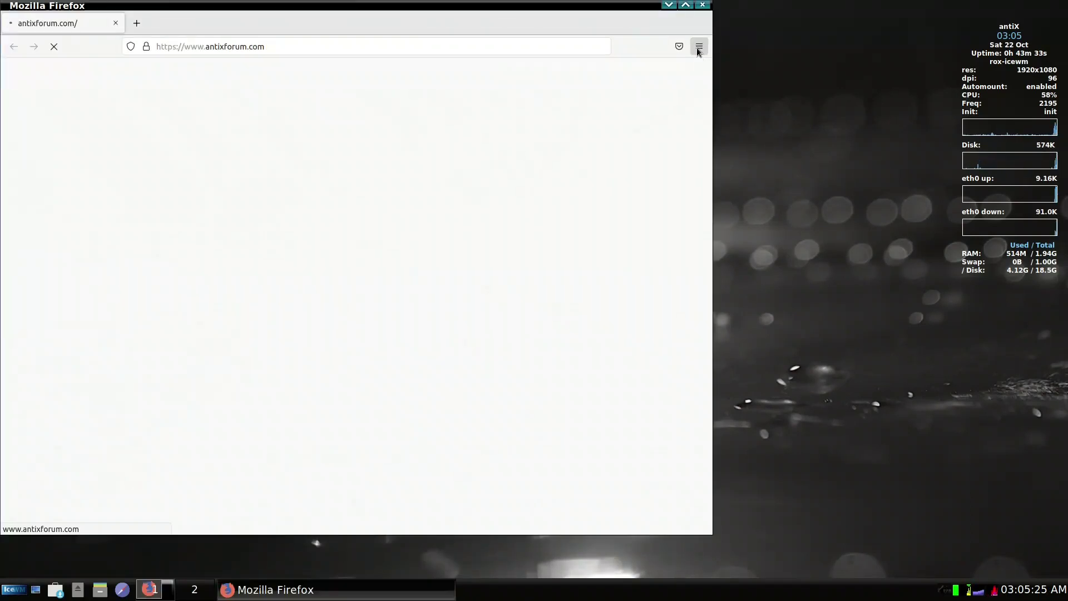
- Check the Firefox version in its About window, and close both that window and the browser
left_click(700, 50)
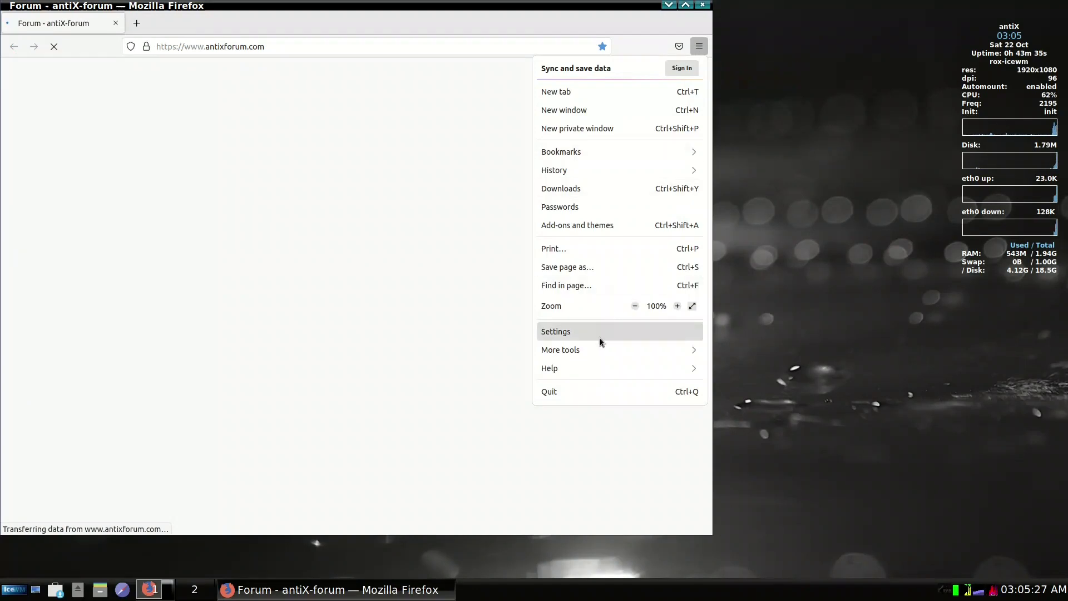
left_click(587, 366)
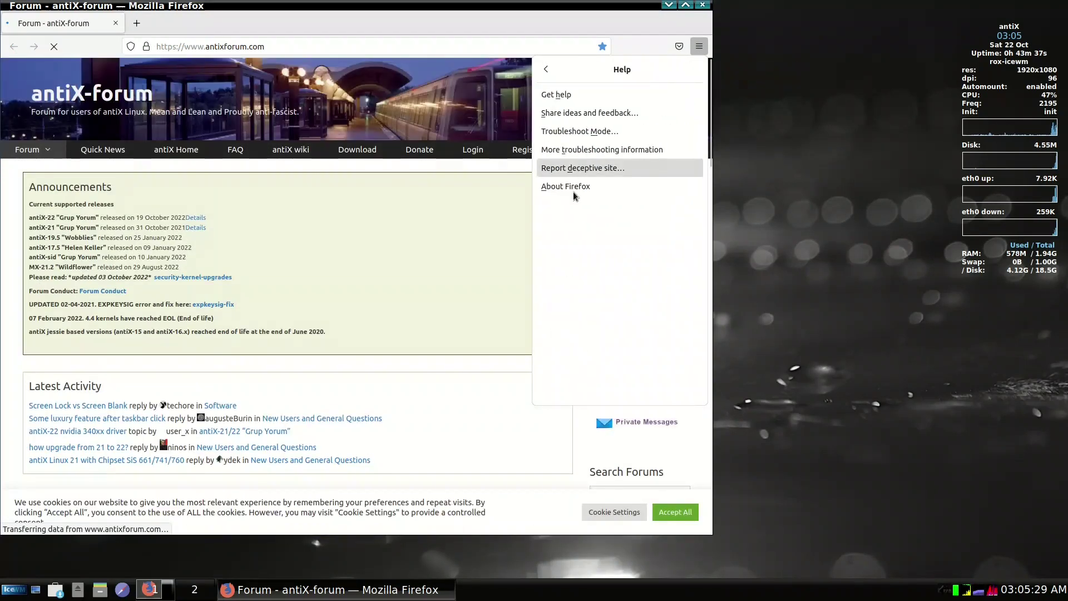
left_click(568, 185)
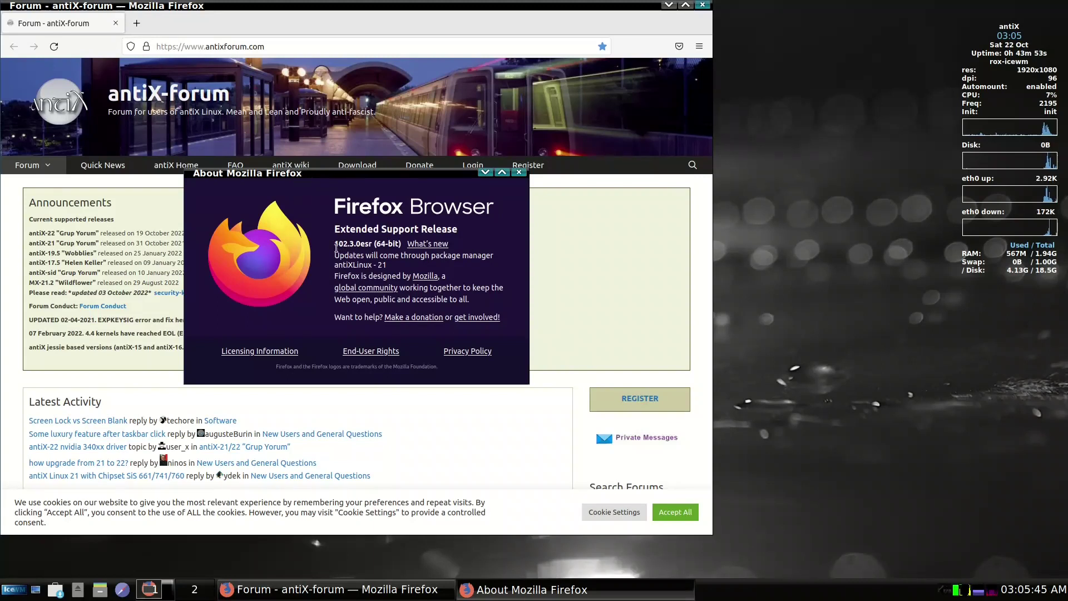
left_click(519, 172)
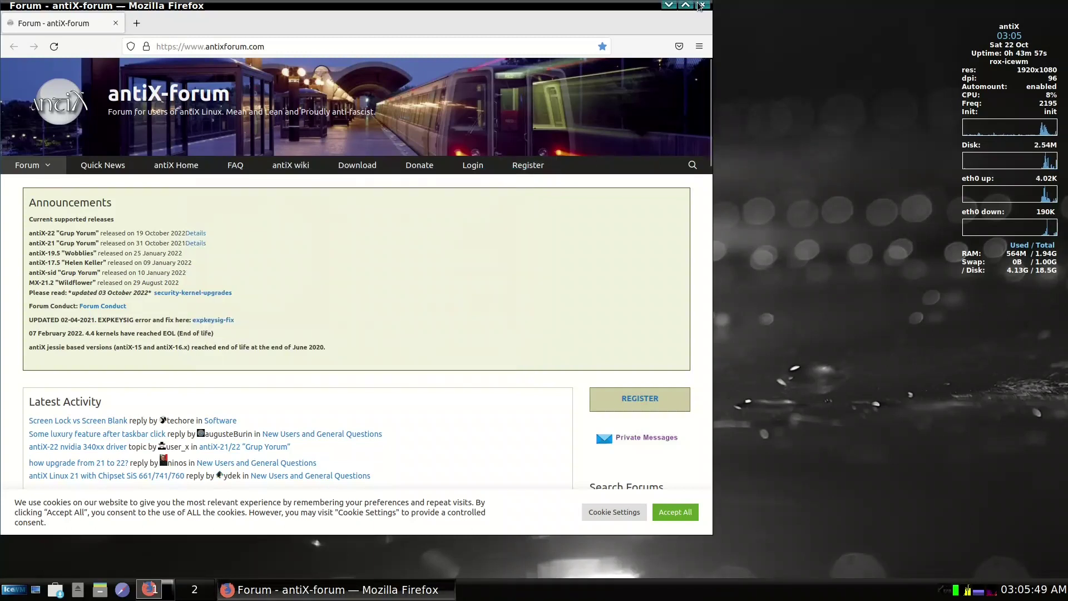
left_click(702, 5)
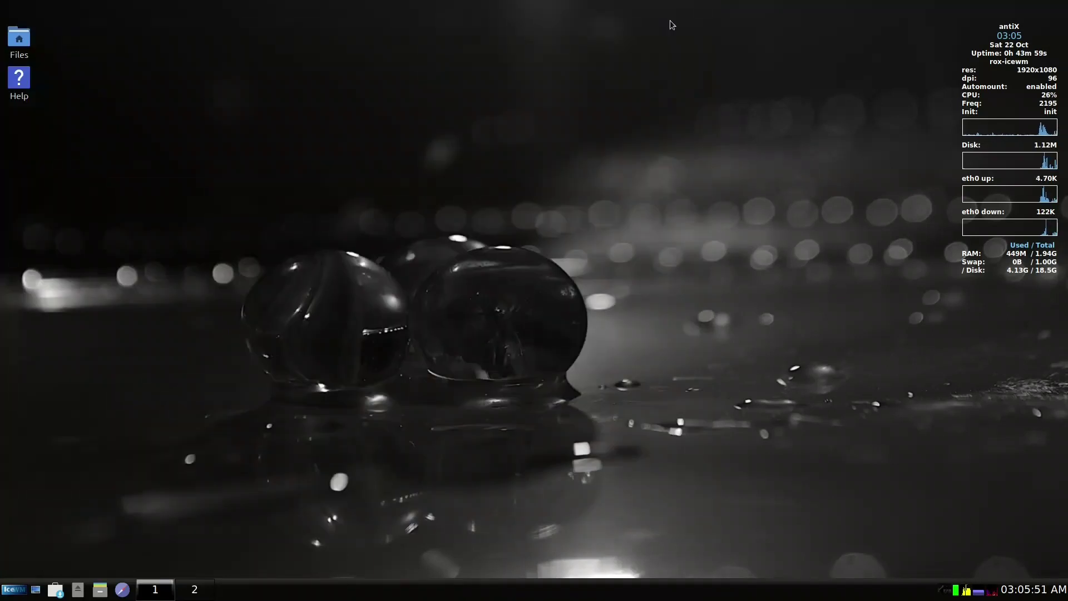
- Open the Package Installer from the Control Centre's Software section, authorizing it with the account password
left_click(14, 590)
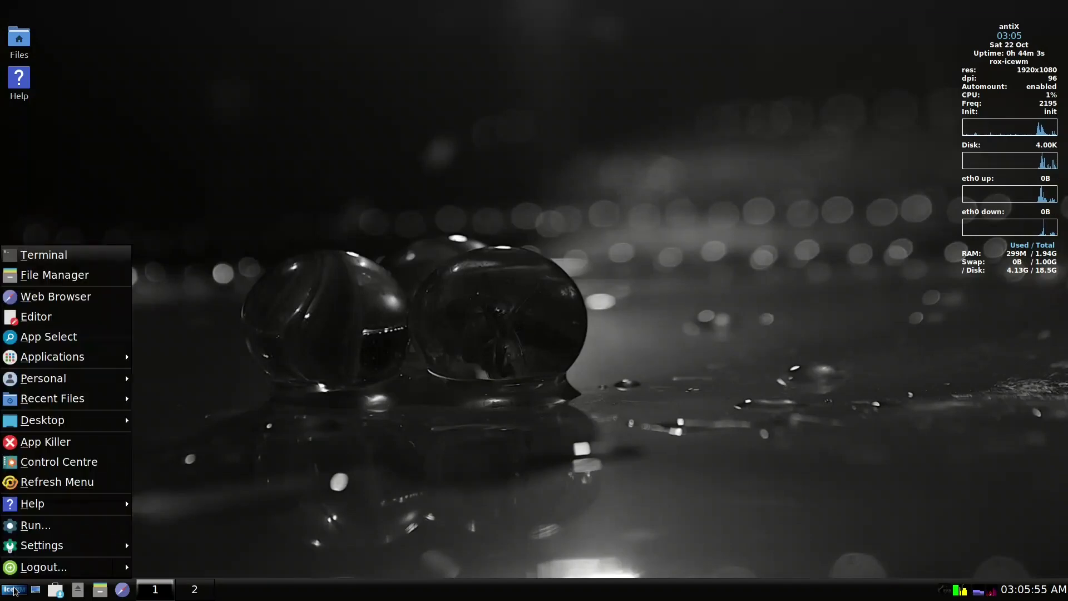
mouse_move(70, 502)
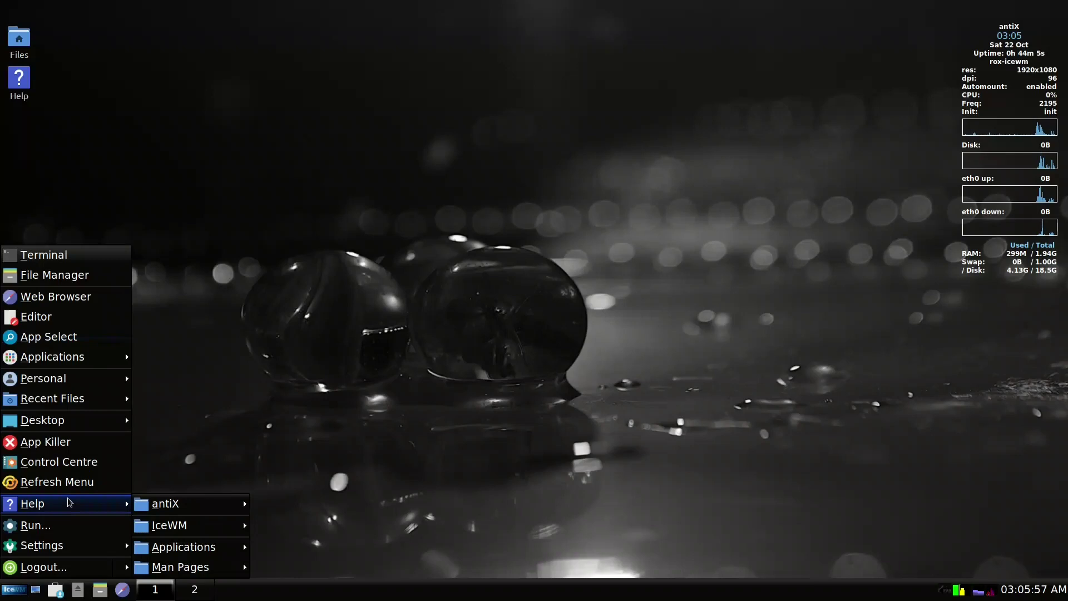
left_click(69, 467)
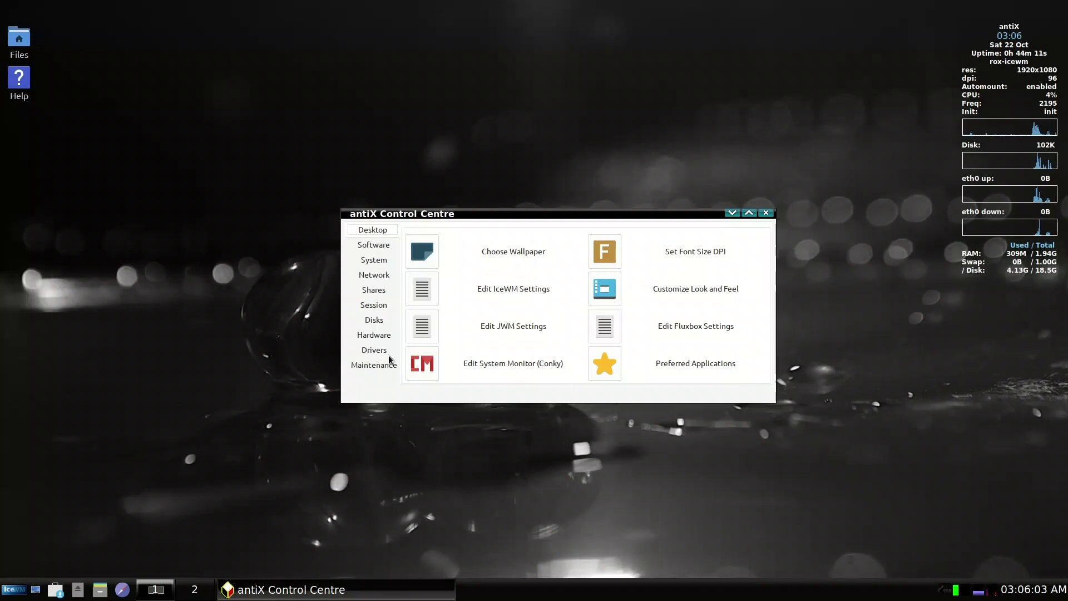
left_click(378, 244)
left_click(603, 252)
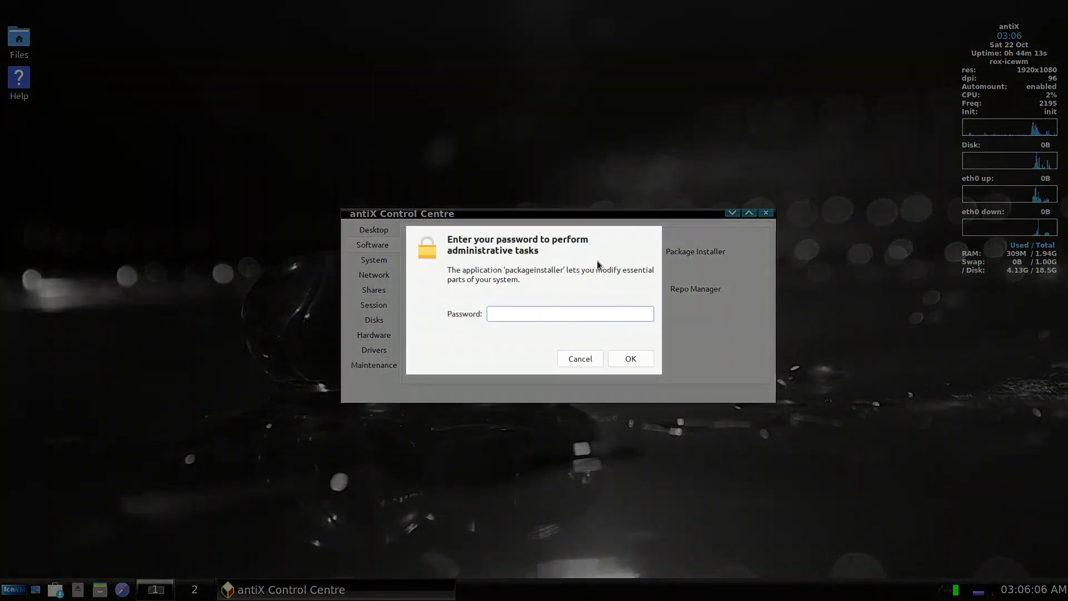
type("d")
key("Return")
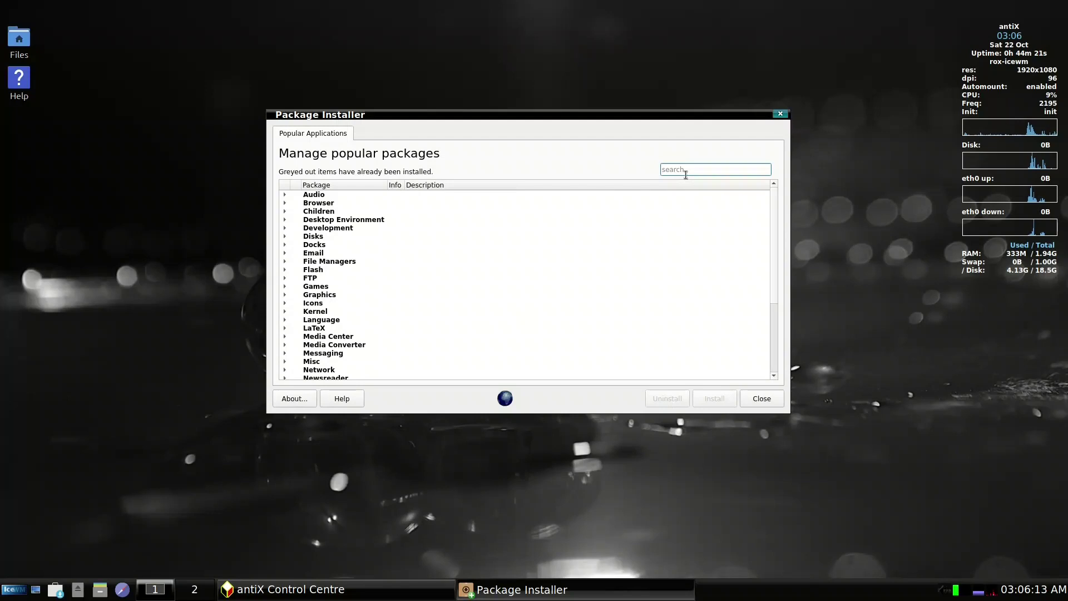
- Search the popular packages for "sea", install Seamonkey, and exit the Package Installer and the Control Centre
type("sea")
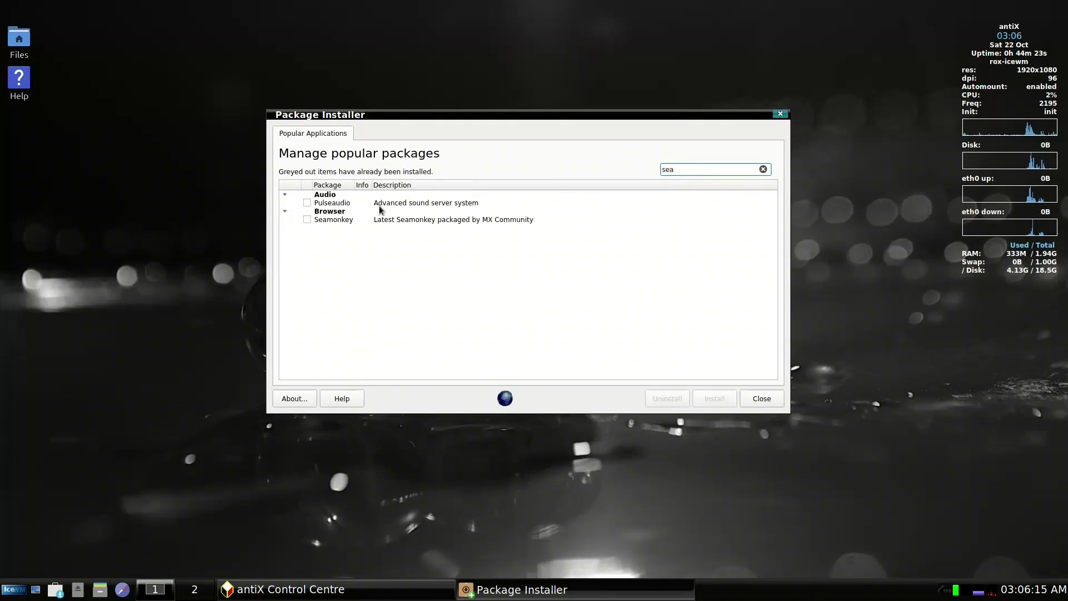
left_click(307, 220)
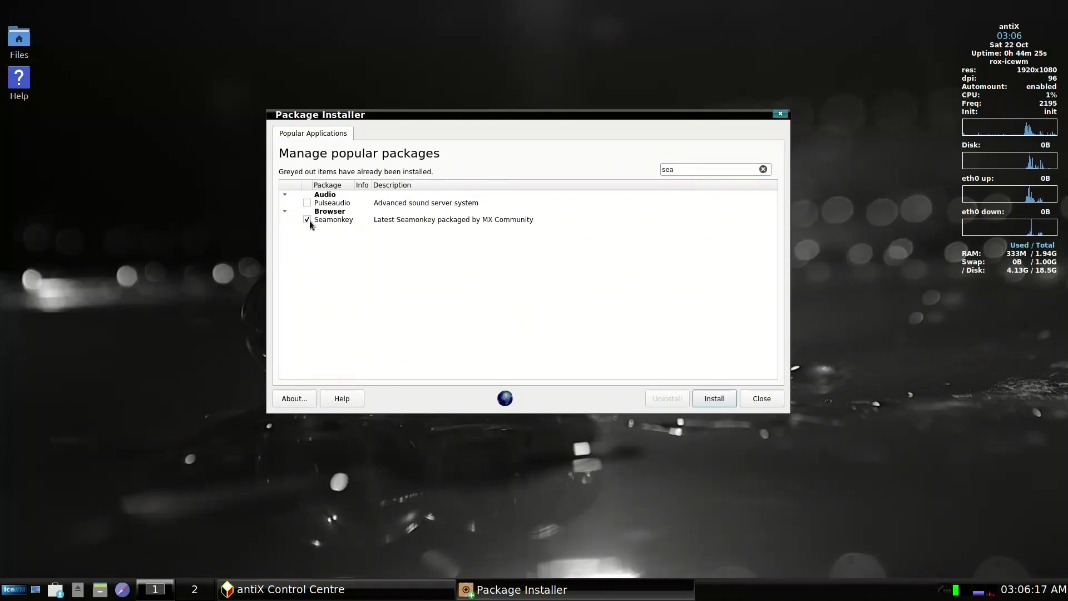
left_click(713, 400)
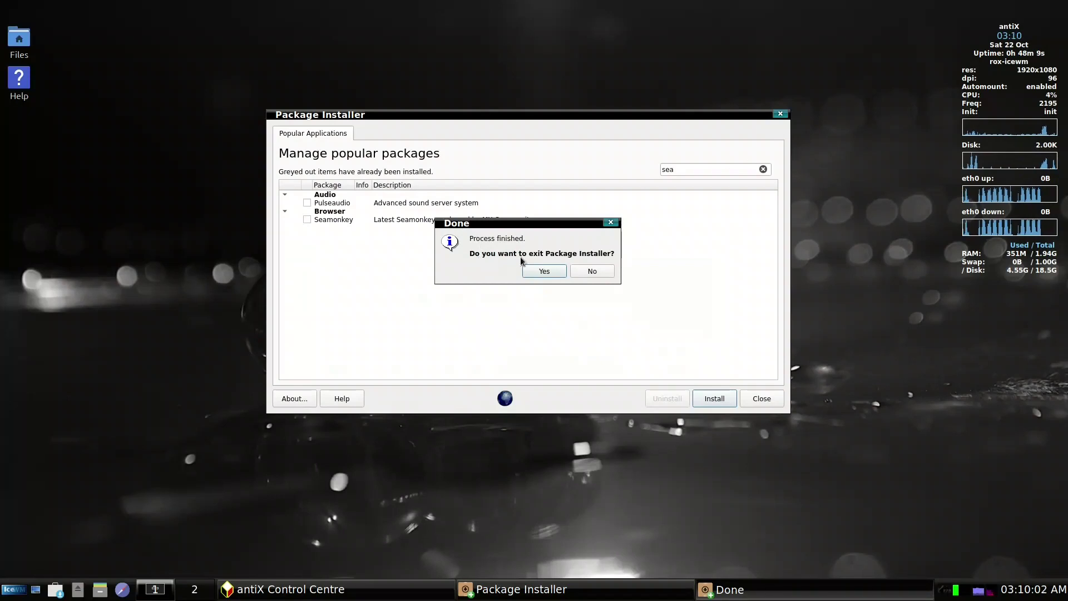
left_click(545, 271)
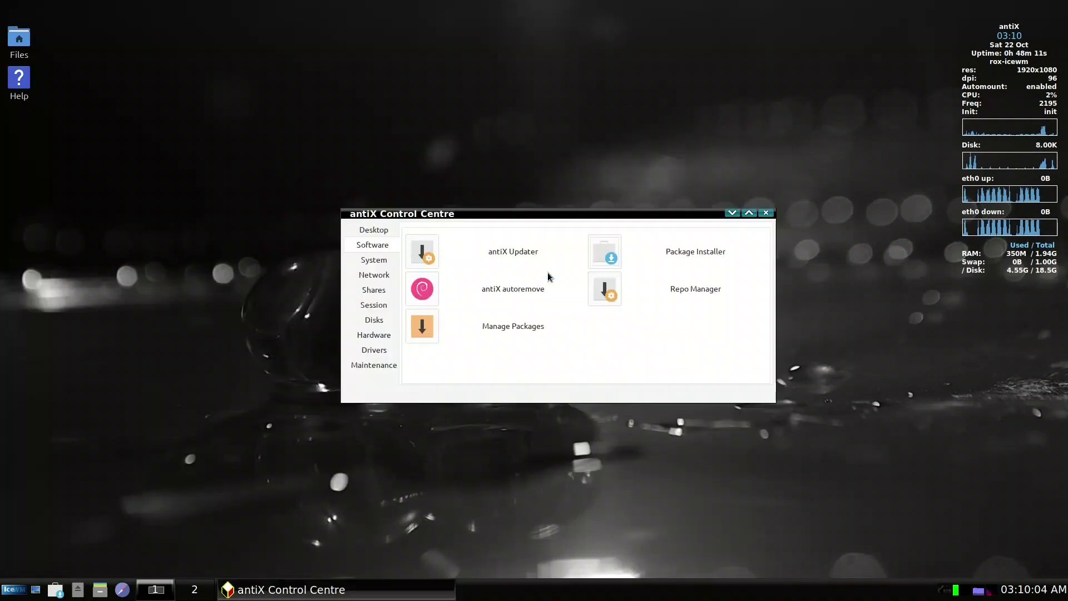
left_click(766, 212)
- Launch the newly installed SeaMonkey from the Internet applications
left_click(14, 589)
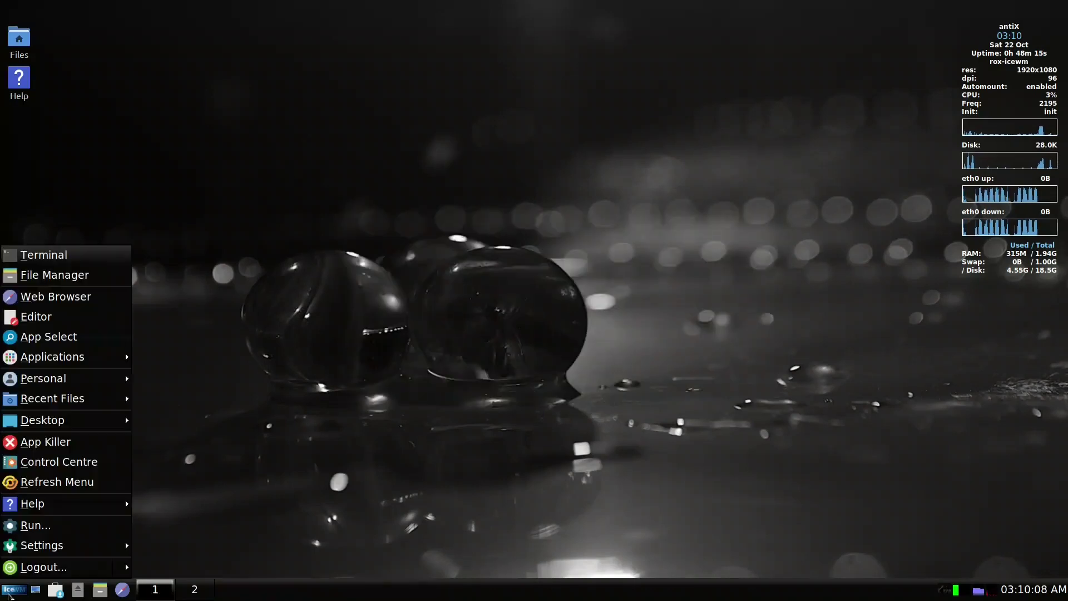
mouse_move(84, 364)
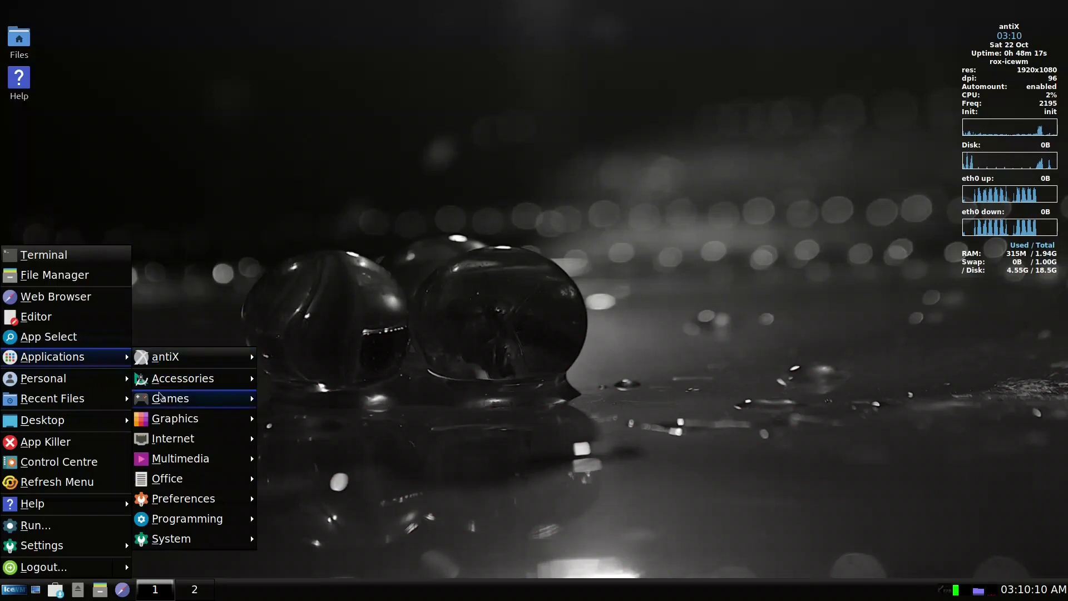
mouse_move(215, 439)
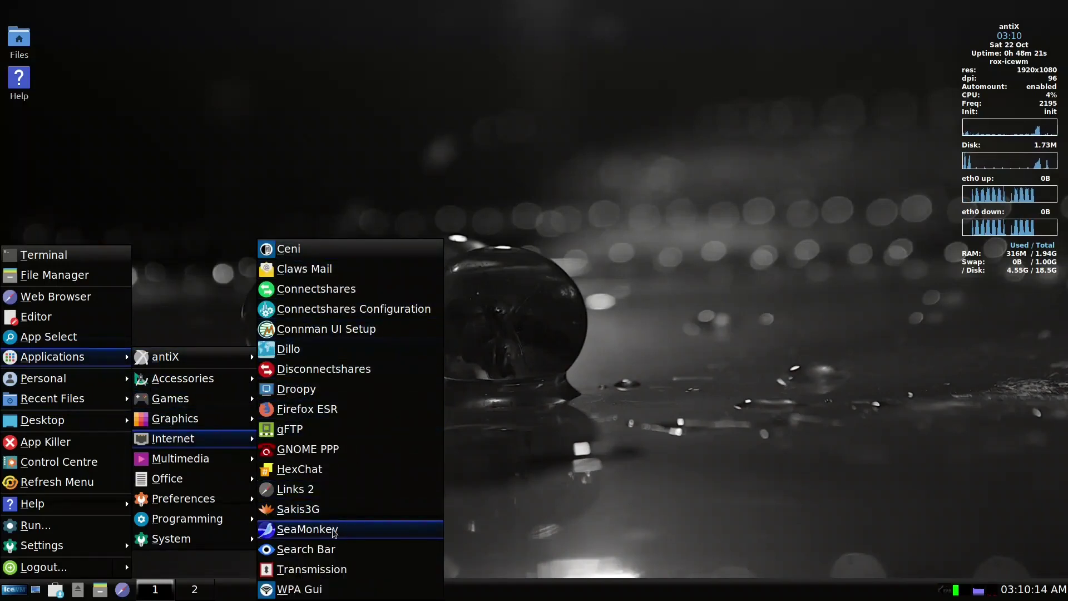
left_click(296, 529)
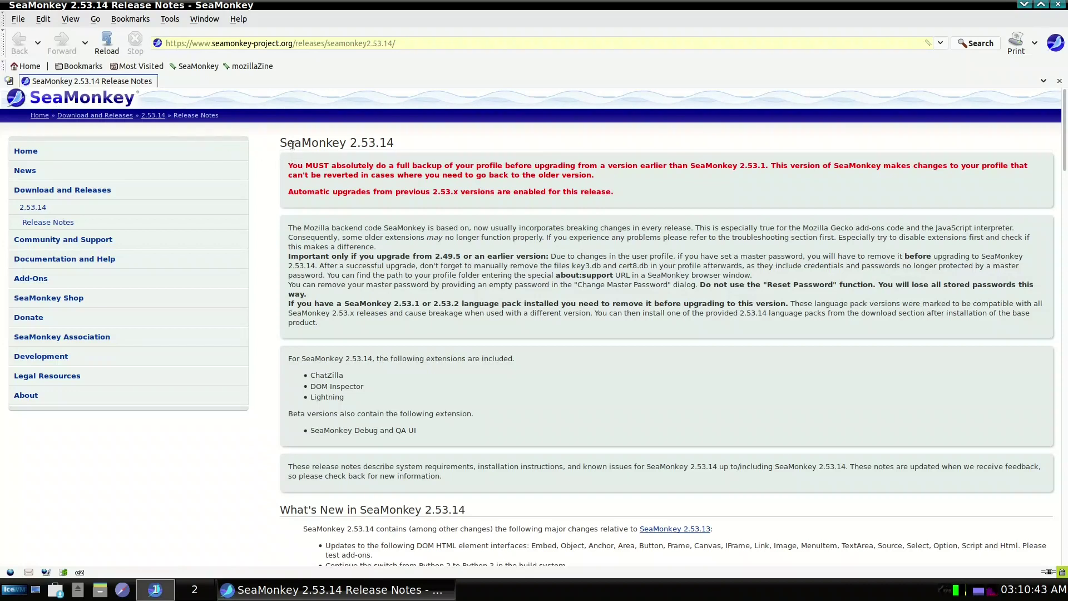
- View SeaMonkey's About page to check its version, and close that page
left_click(240, 21)
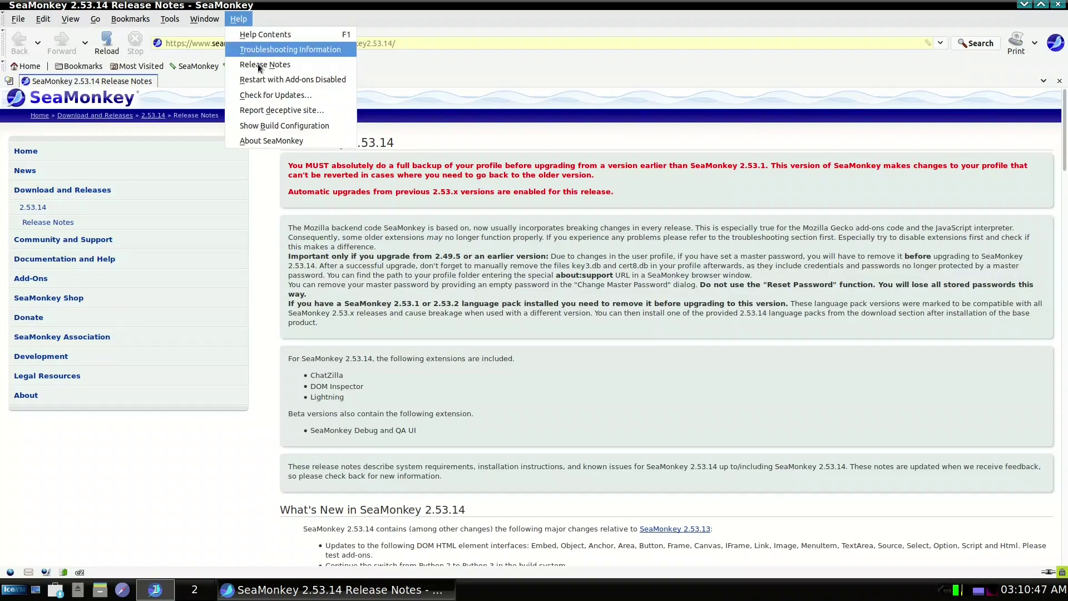
left_click(265, 139)
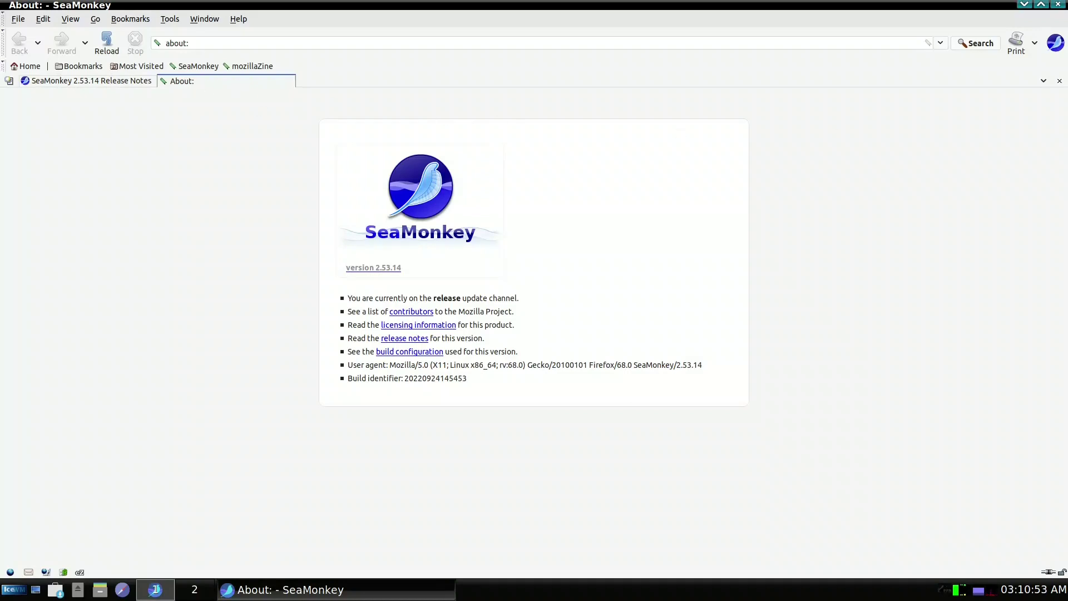
left_click(1060, 81)
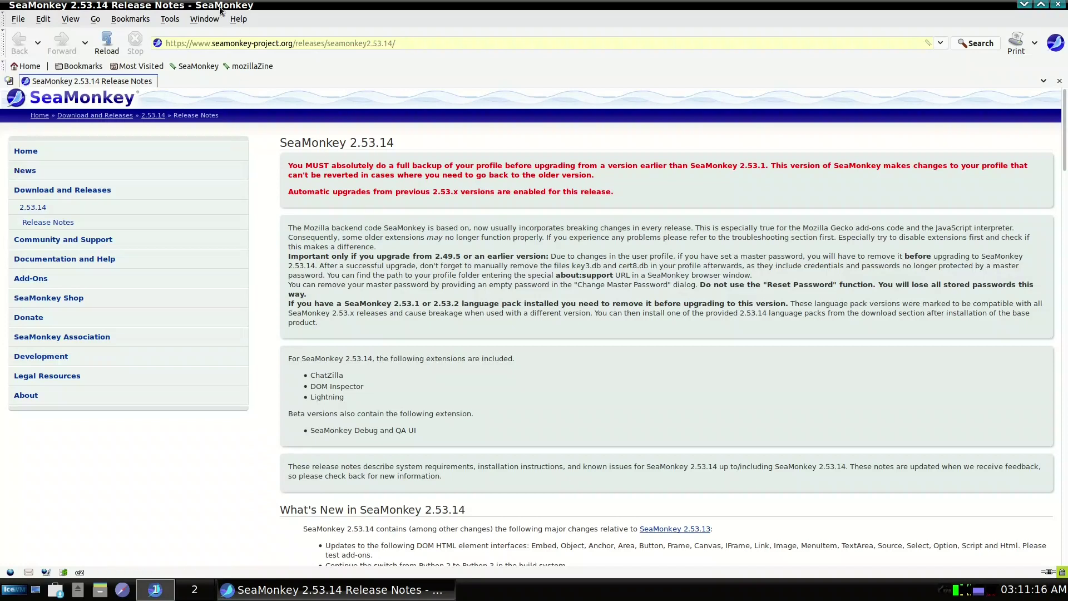
left_click(205, 20)
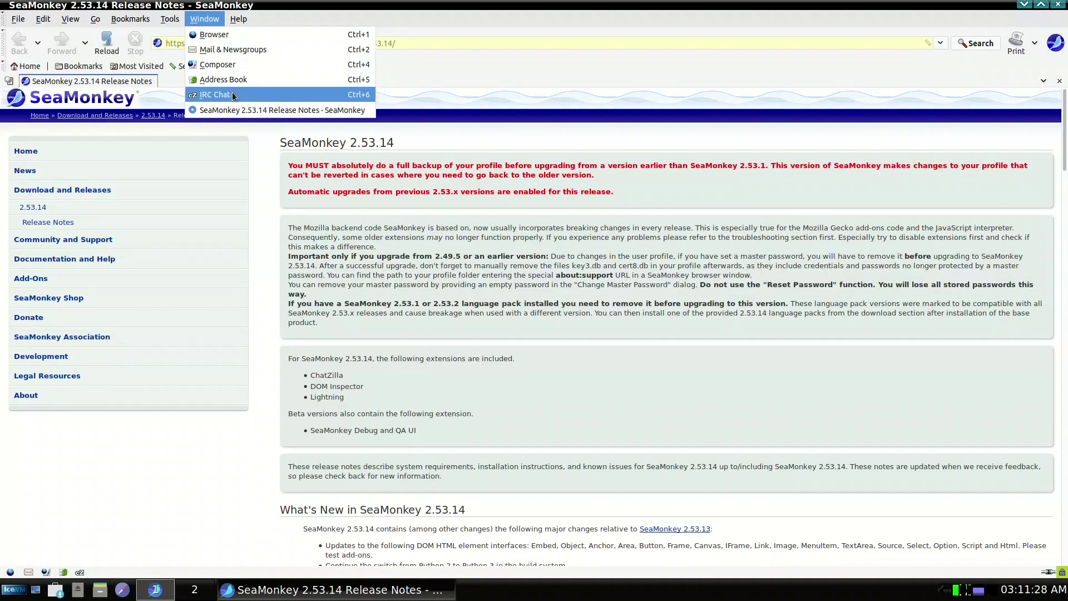
mouse_move(236, 20)
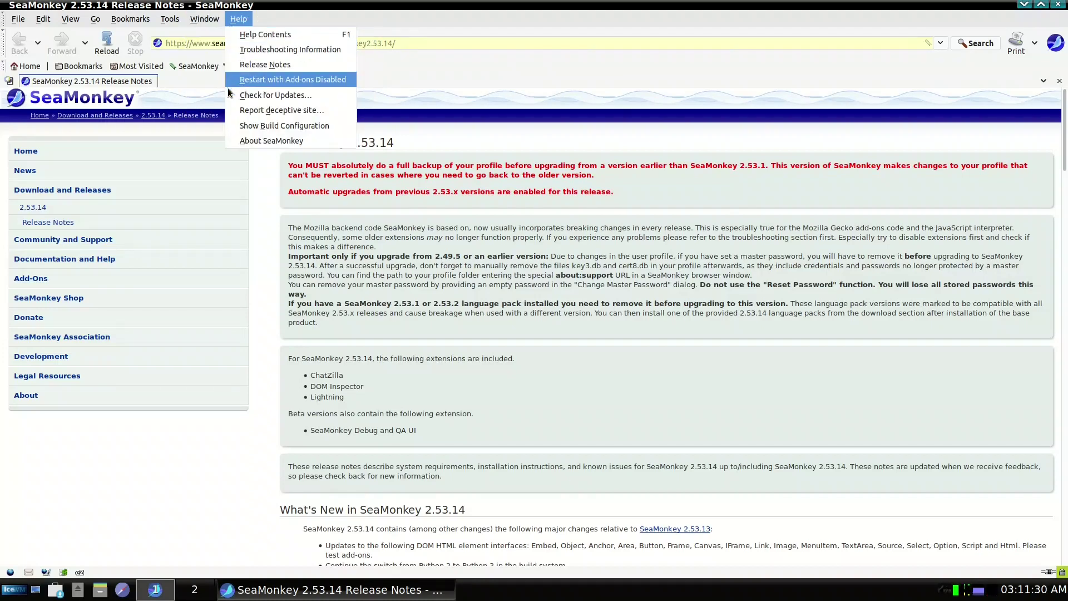
left_click(258, 195)
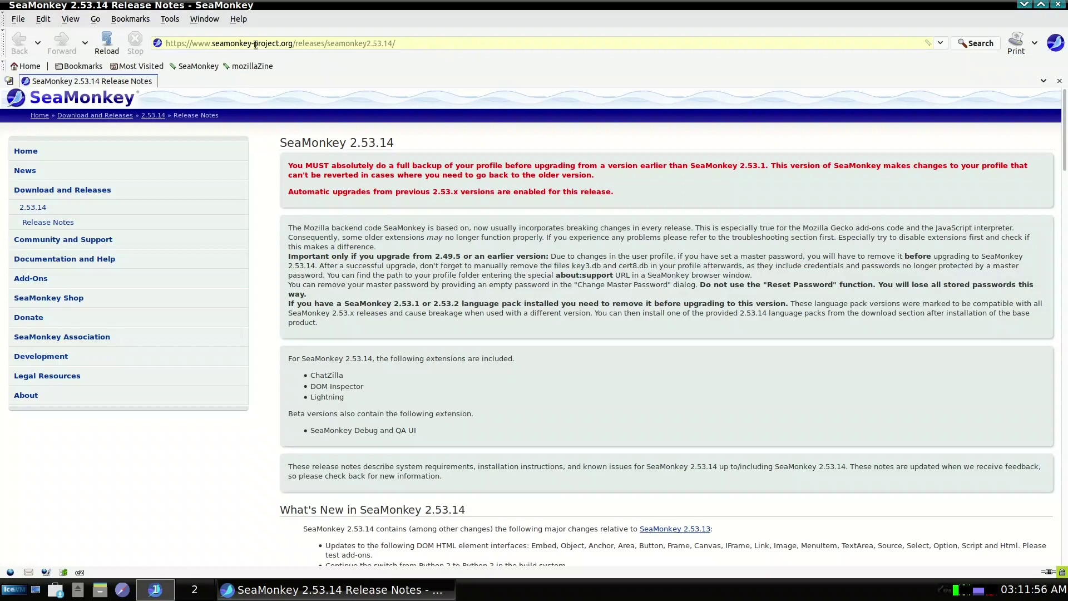
- Customize SeaMonkey's toolbars to show icons only and use small icons
right_click(1015, 44)
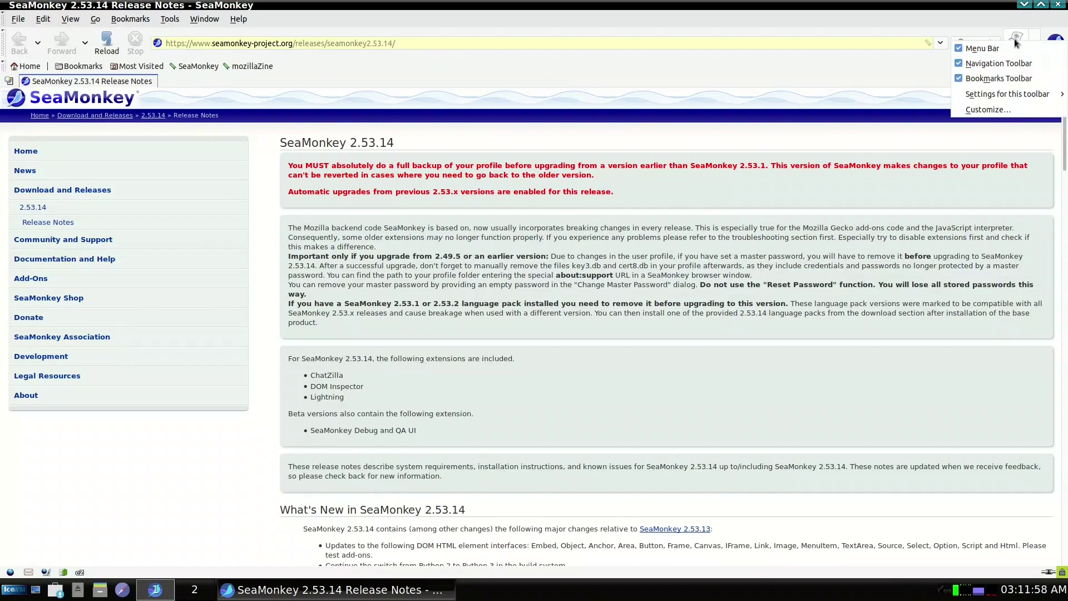
left_click(988, 109)
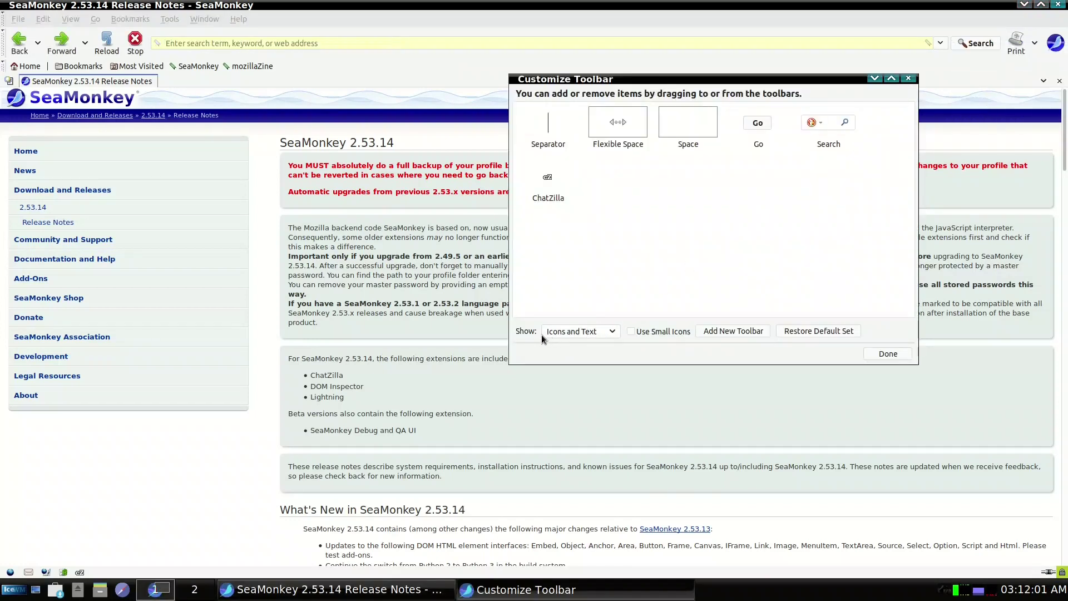
left_click(592, 334)
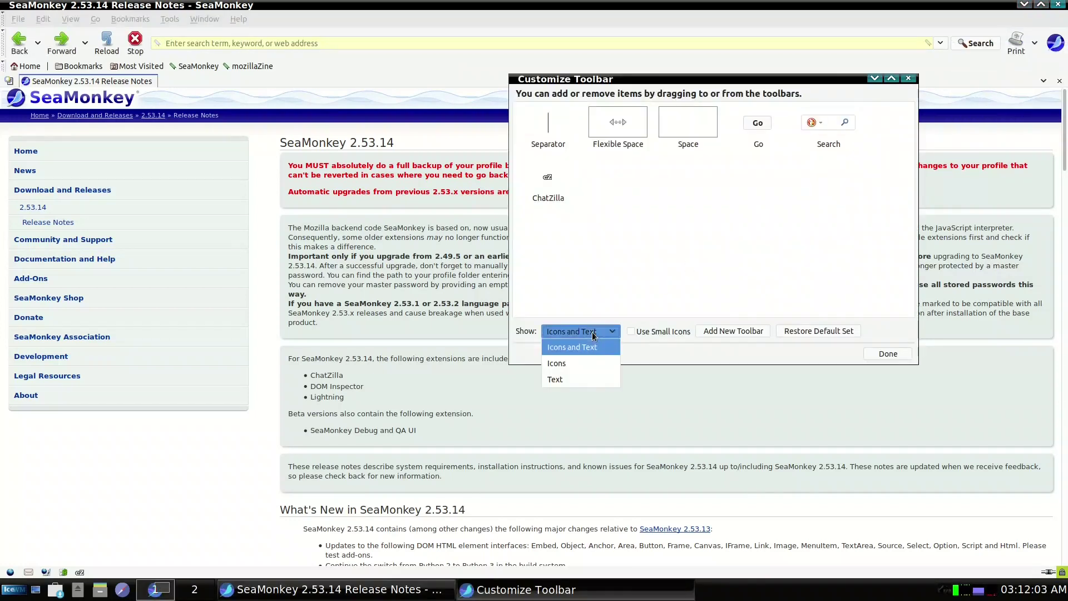
left_click(578, 363)
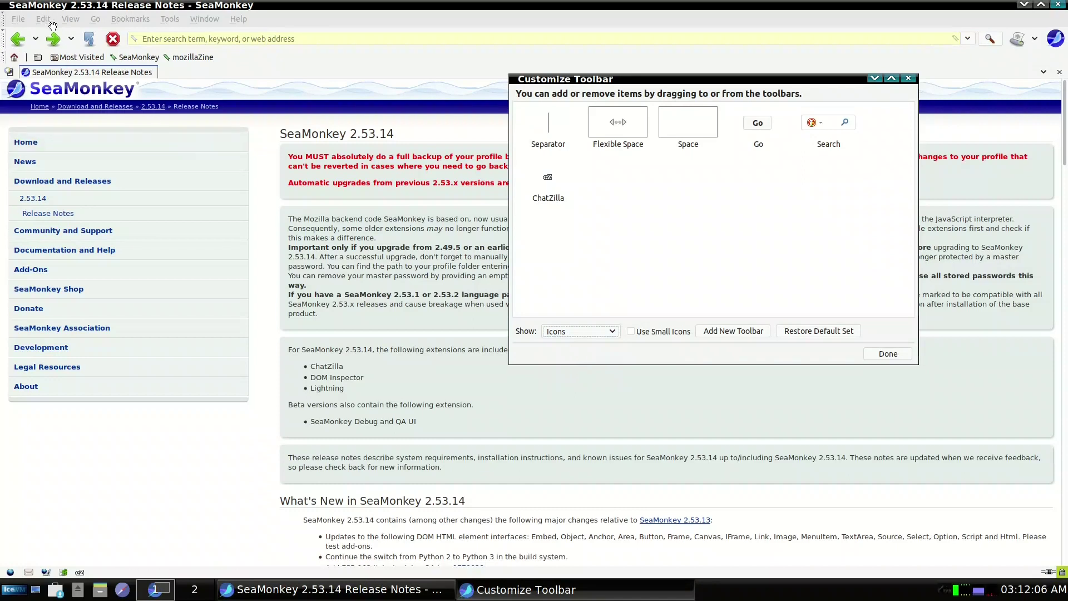
left_click(632, 332)
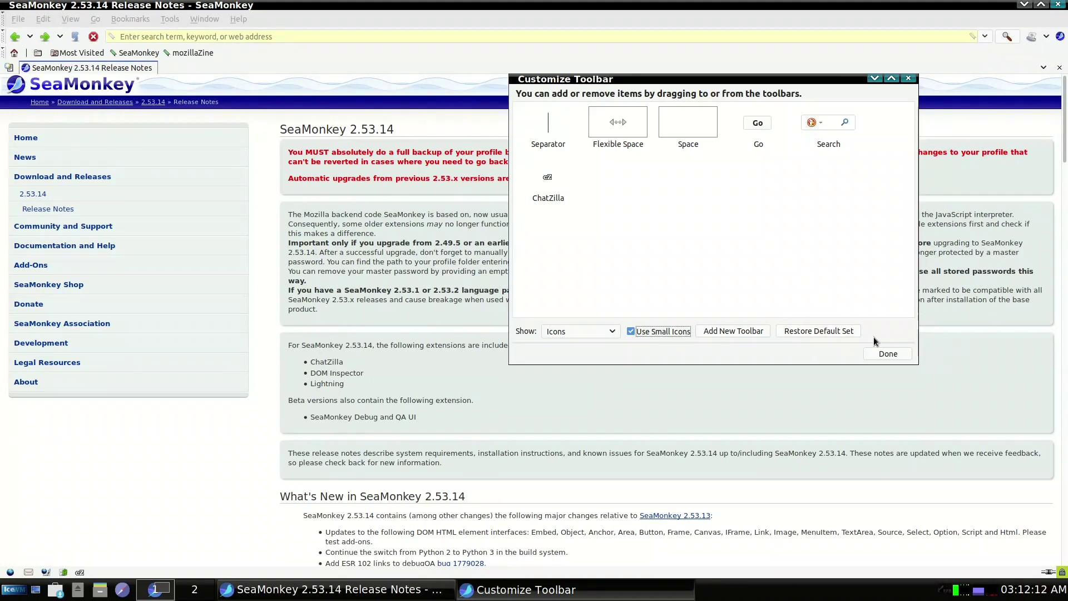
left_click(888, 355)
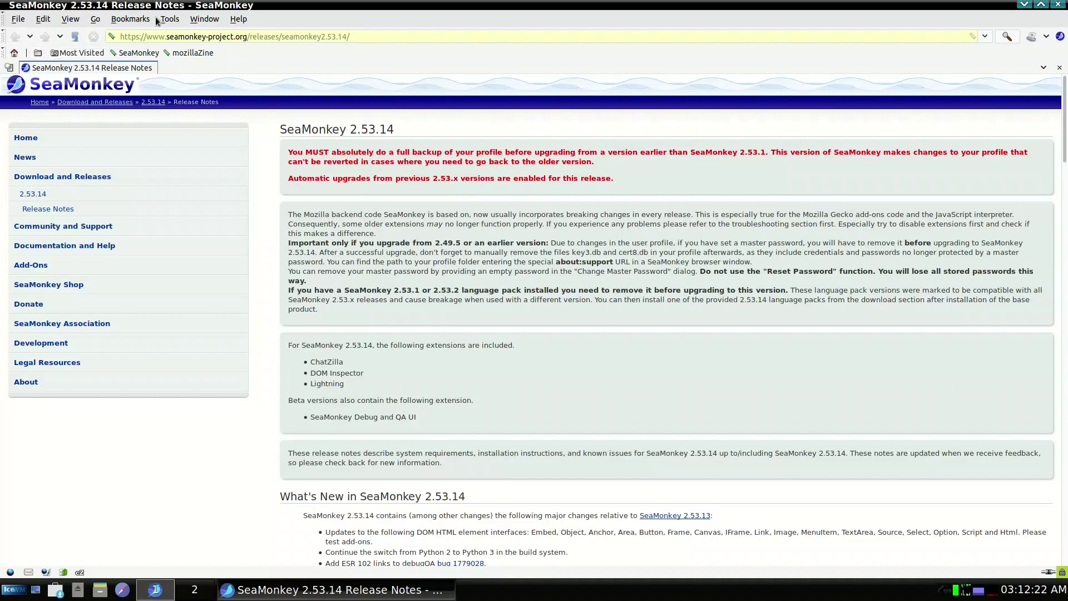
- Look over the bookmarks options and the bookmarks manager's Library window, and close it
left_click(129, 22)
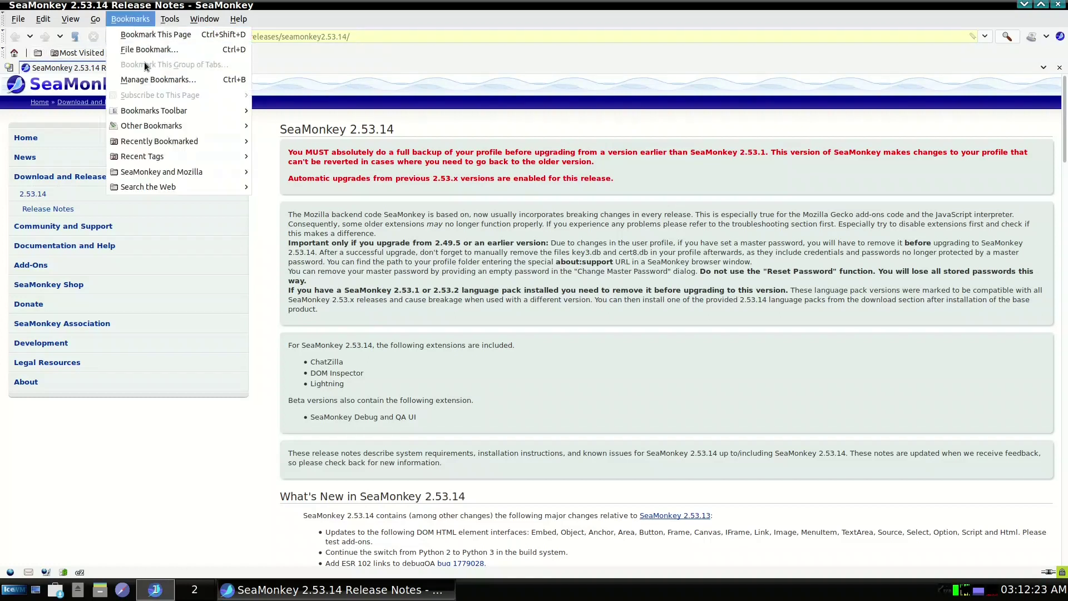
mouse_move(156, 113)
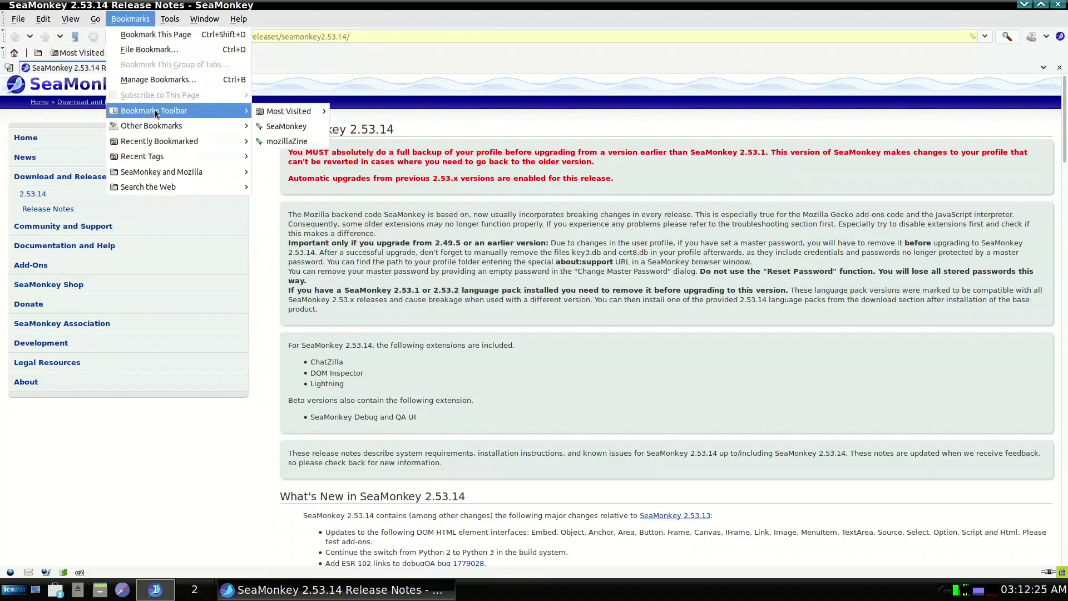
left_click(166, 81)
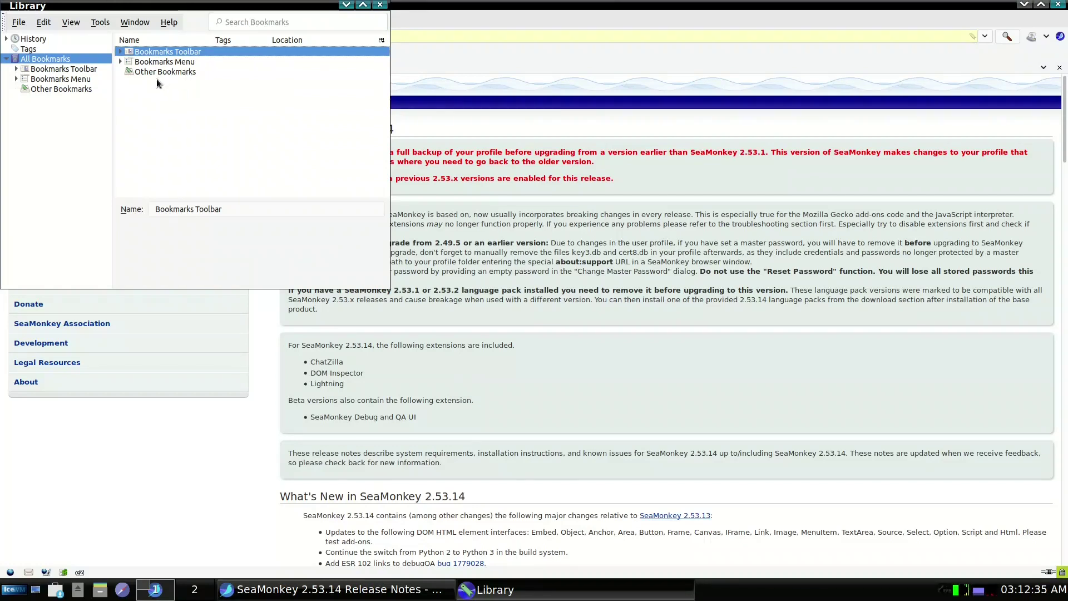
left_click(380, 6)
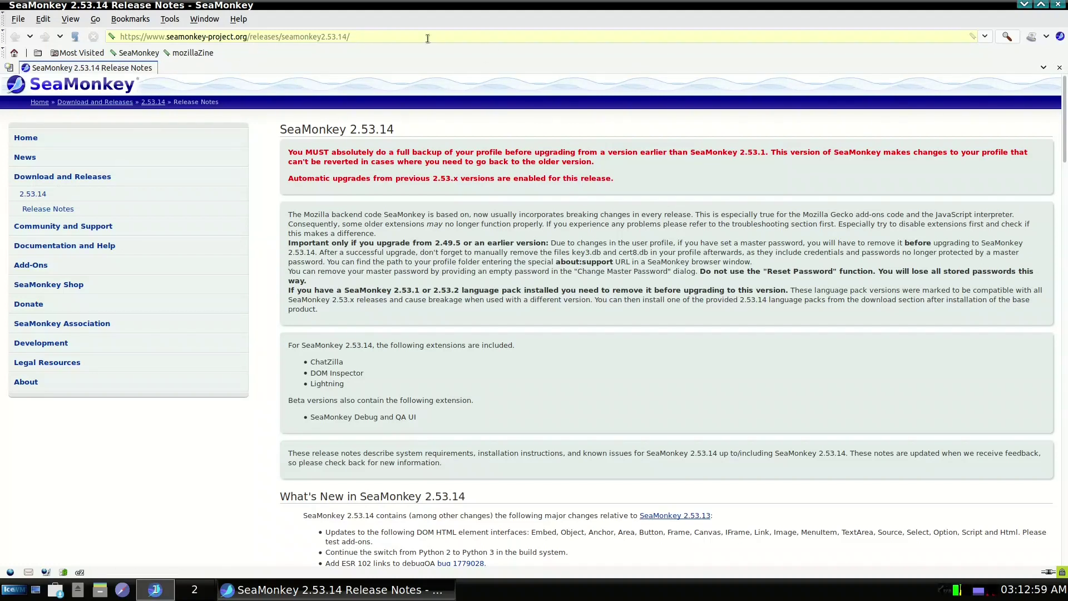
- Browse all SeaMonkey add-ons from the Add-ons Manager, search for "seata", and open the SeaTab-X-2 page
left_click(170, 22)
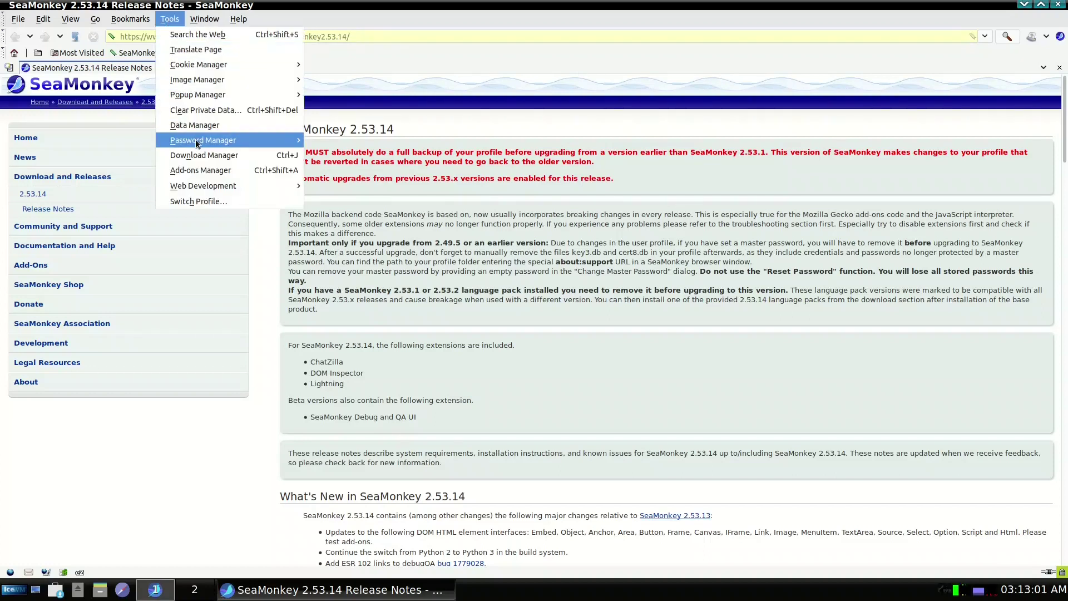
left_click(234, 171)
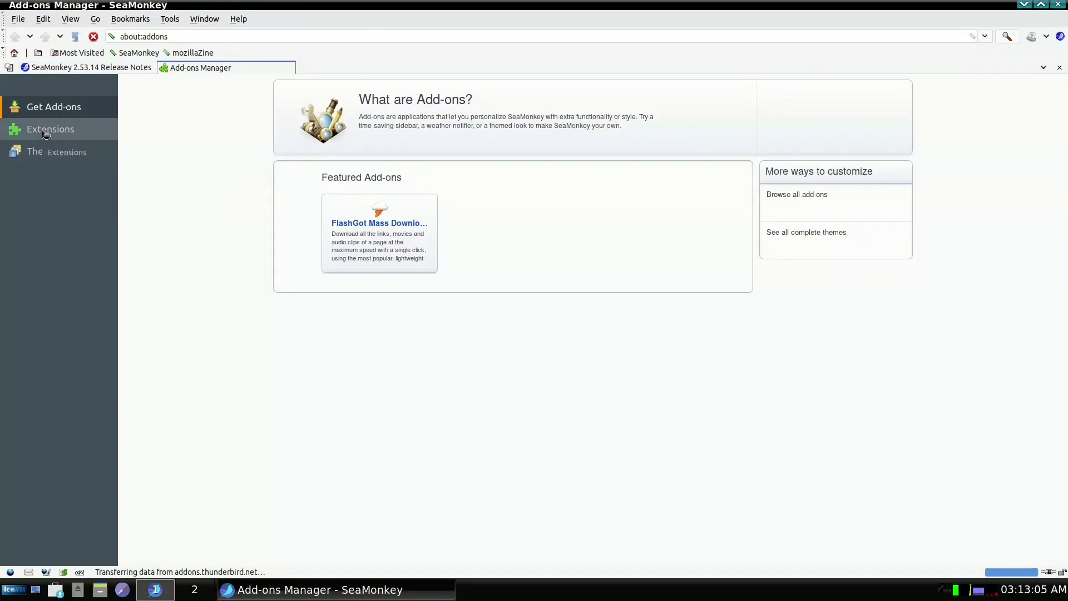
left_click(805, 202)
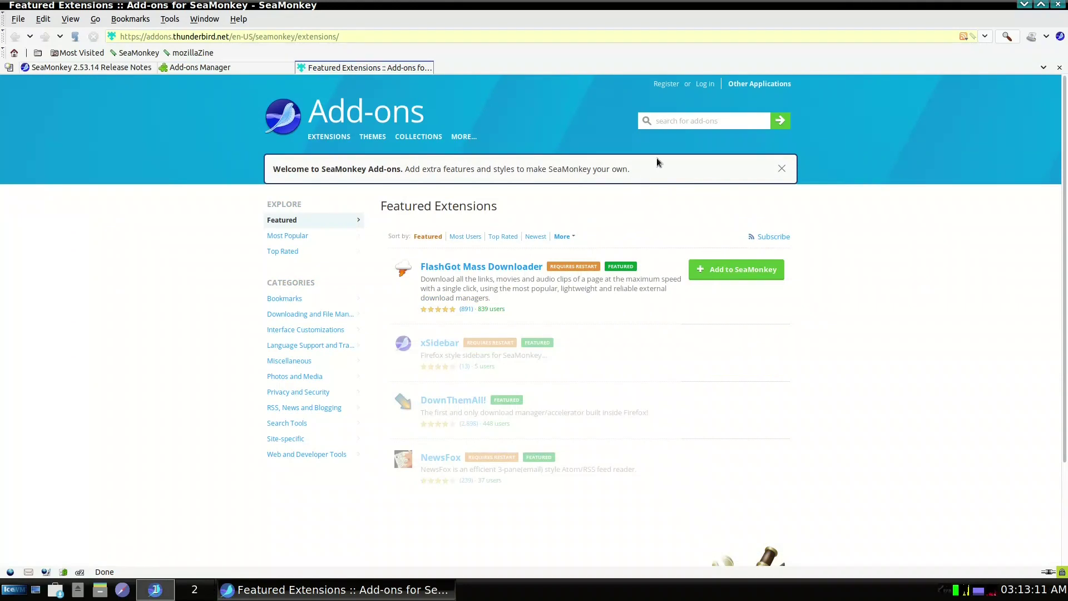
left_click(684, 122)
type("seata")
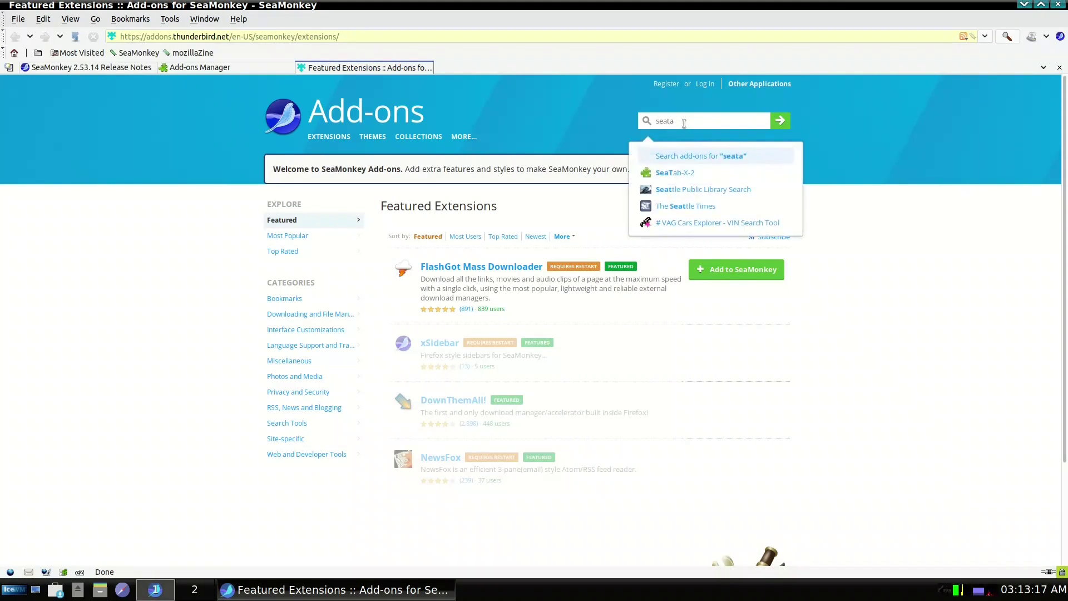
left_click(694, 173)
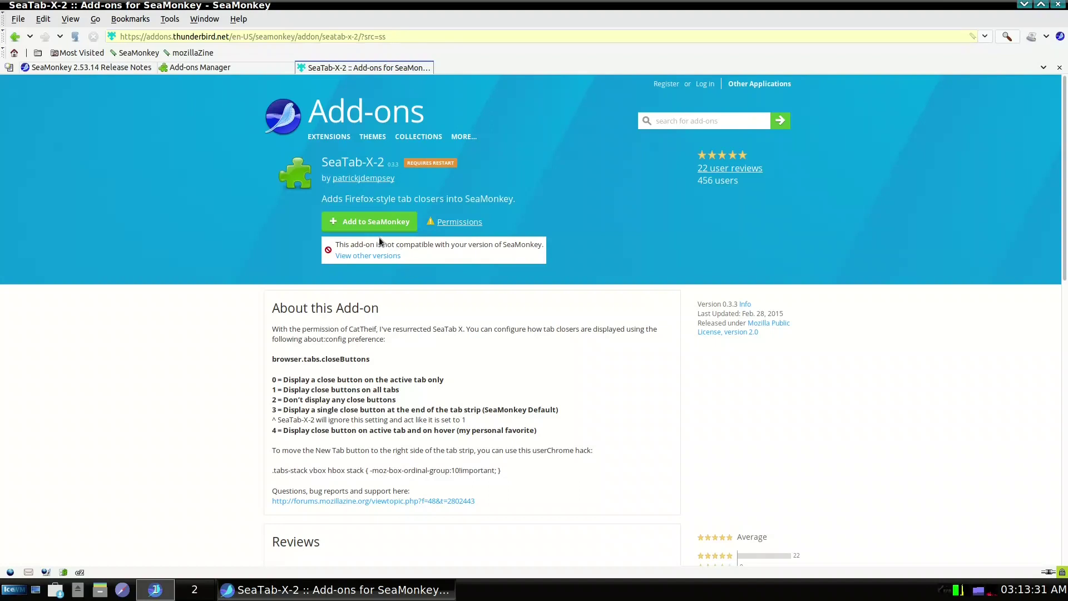
- Install the SeaTab X 2 add-on and restart SeaMonkey to activate it
left_click(371, 225)
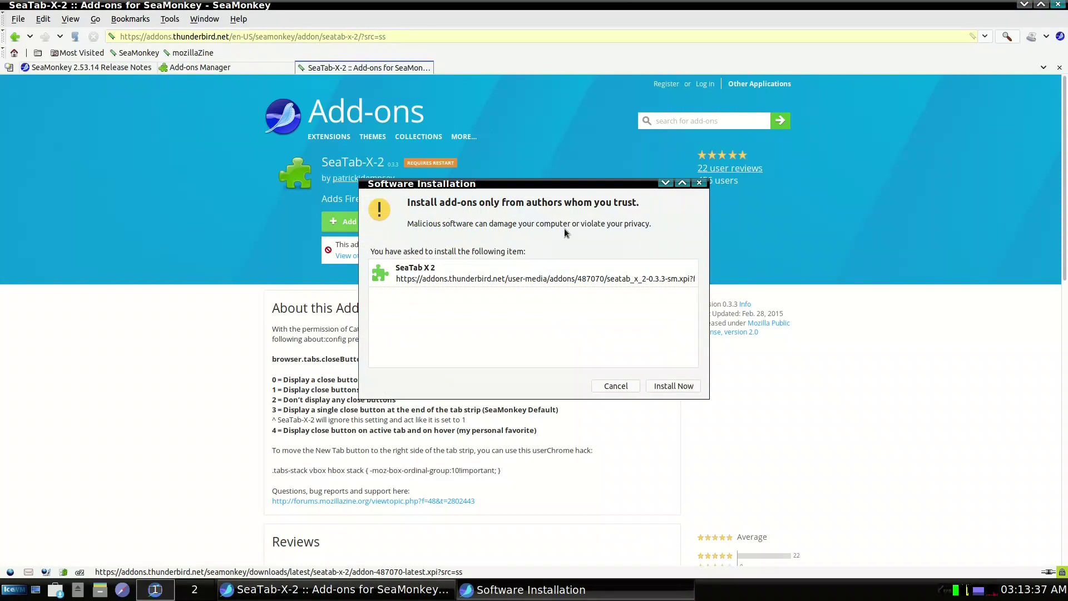
left_click(673, 385)
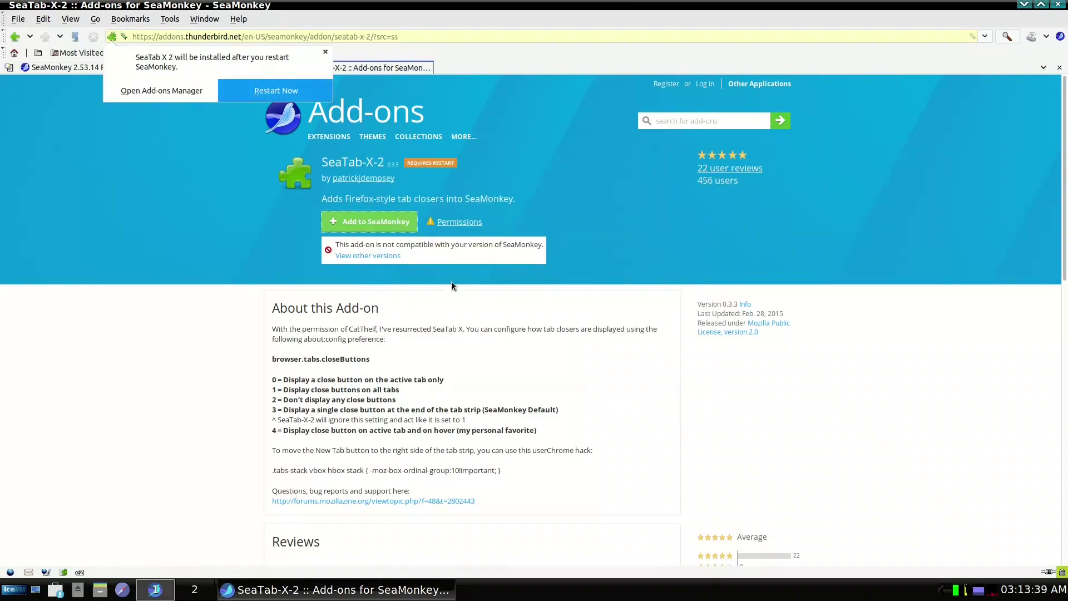
left_click(280, 91)
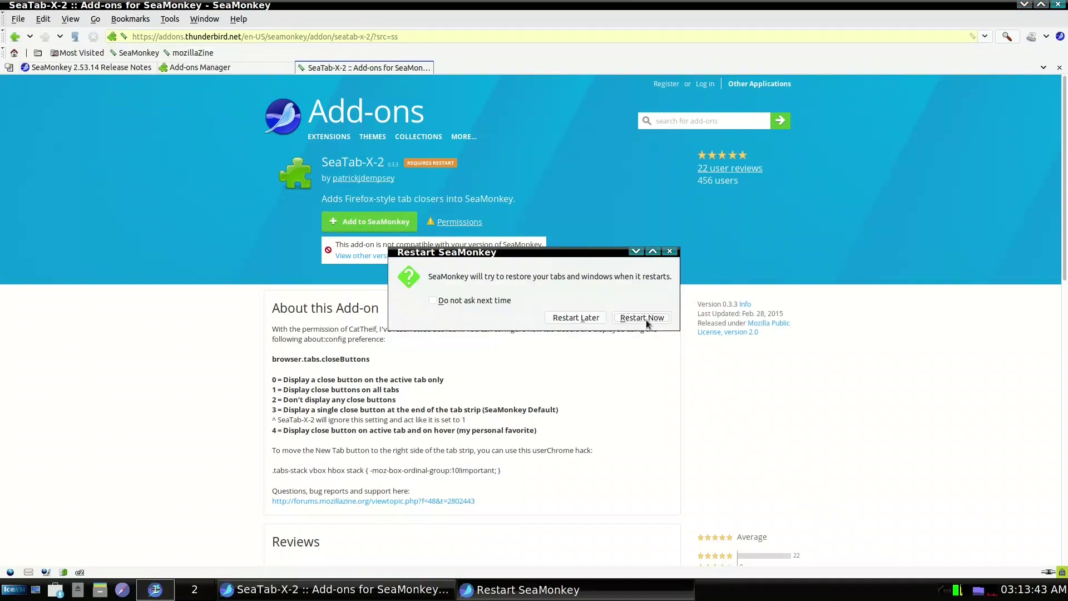
left_click(646, 319)
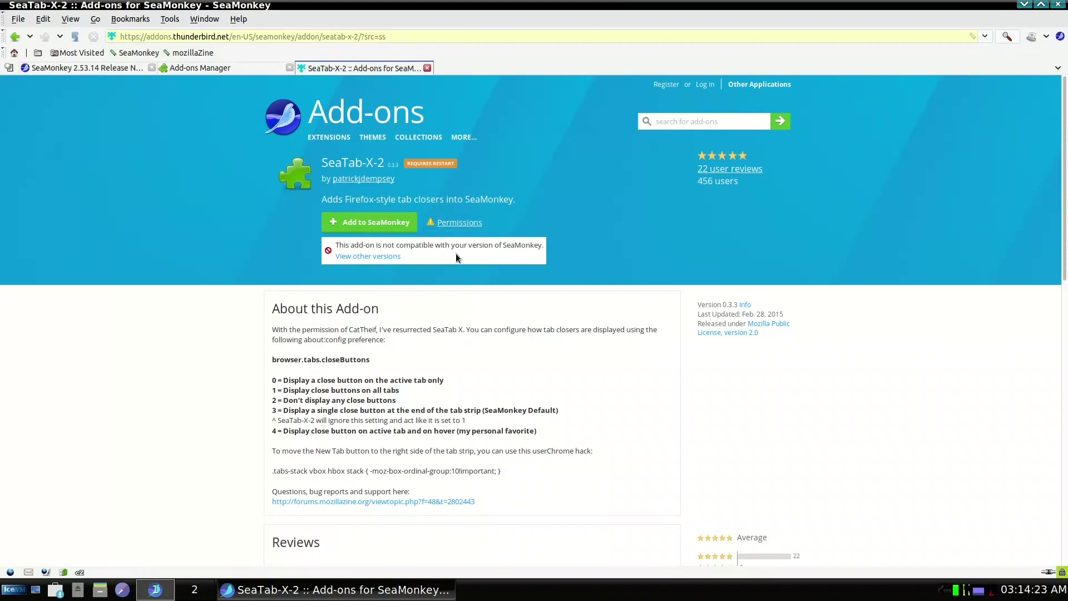
- Search the SeaMonkey add-ons site for "ublock" and look through the results
left_click(678, 118)
type("ublock")
key("Return")
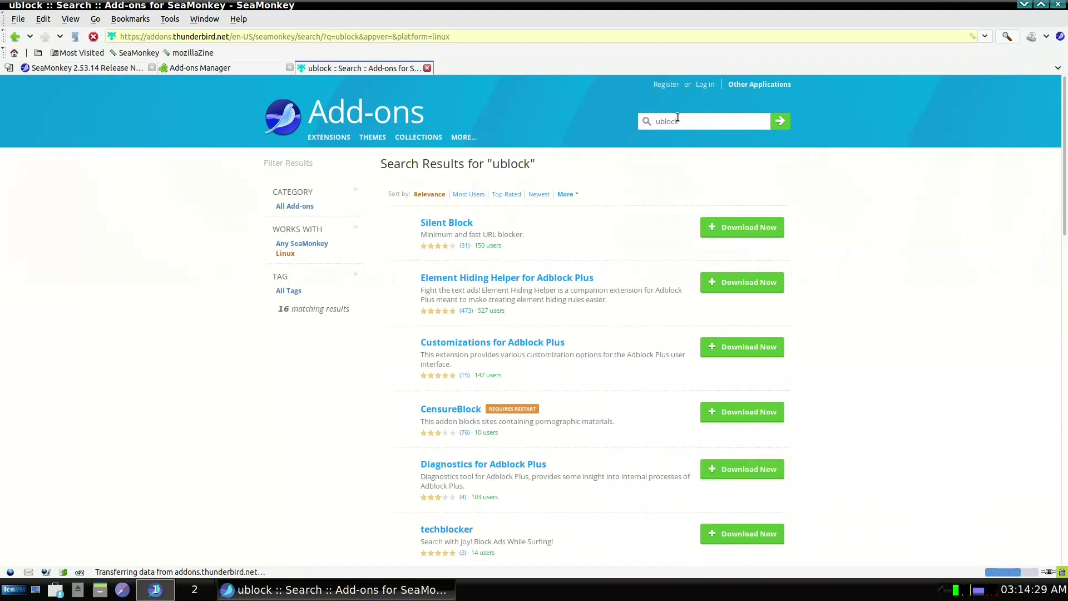
scroll(619, 246, "down", 3)
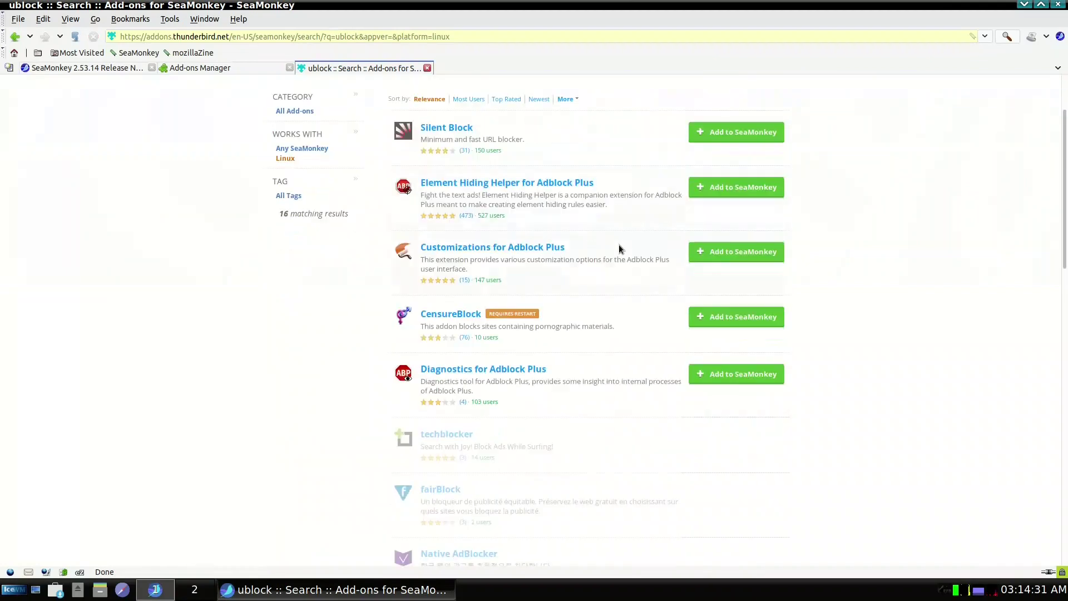
scroll(619, 249, "down", 6)
scroll(619, 249, "up", 6)
scroll(621, 248, "up", 4)
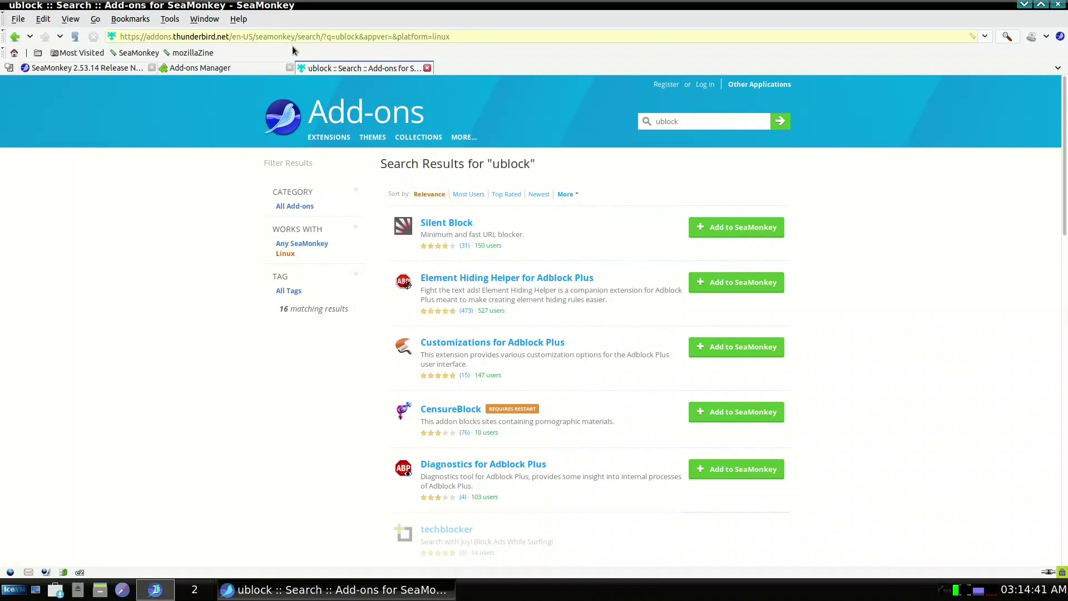
- Search the web for "ublock legacy github" and open the uBlock-for-firefox-legacy repository on GitHub
left_click(465, 36)
triple_click(463, 36)
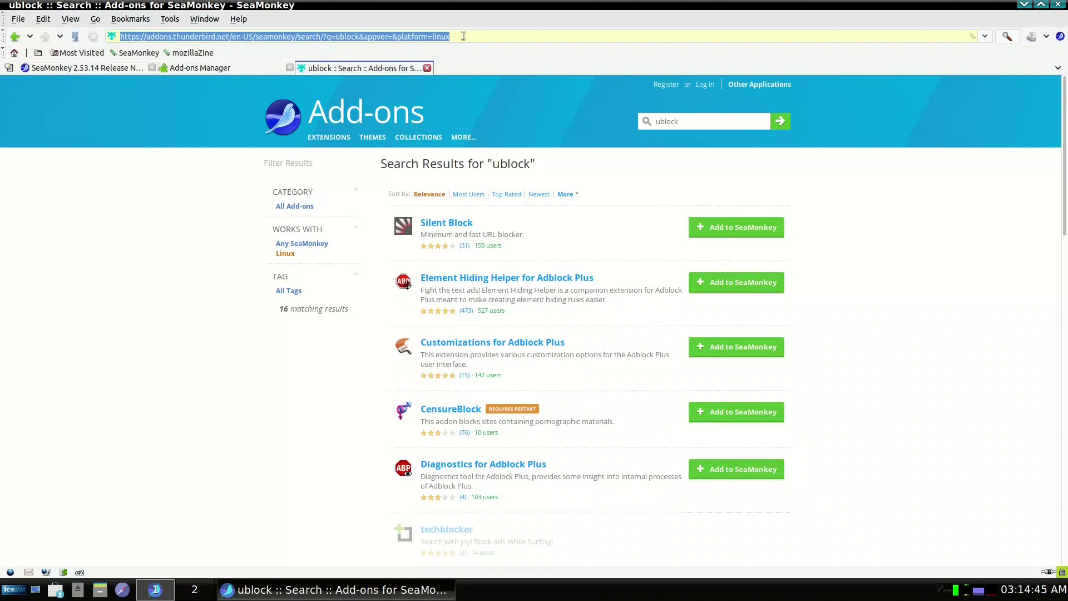
type("ubl")
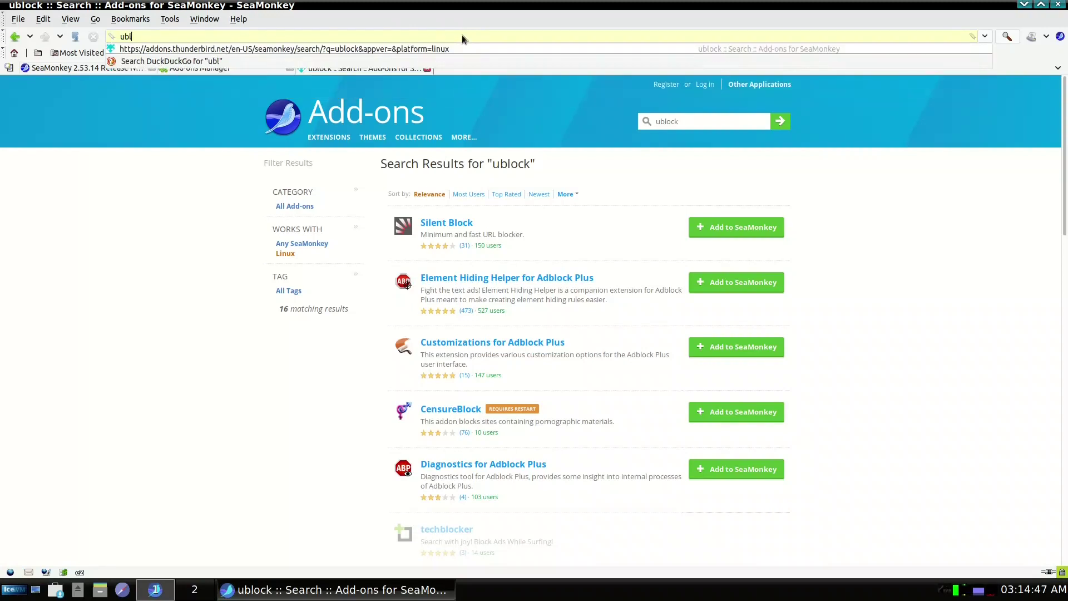
type("ock legac")
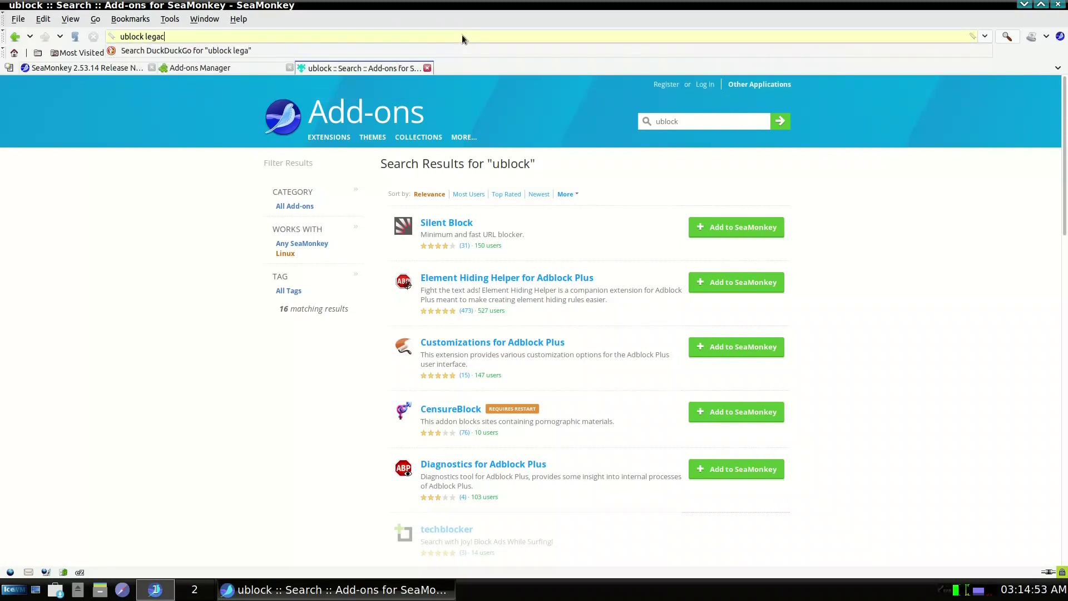
type("y github")
key("Return")
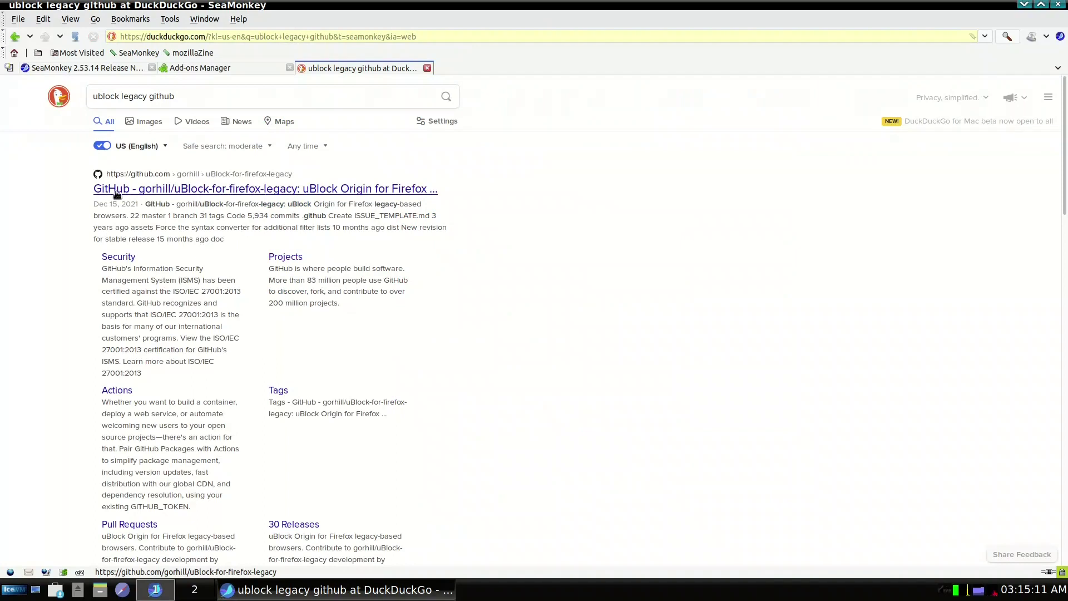
left_click(262, 190)
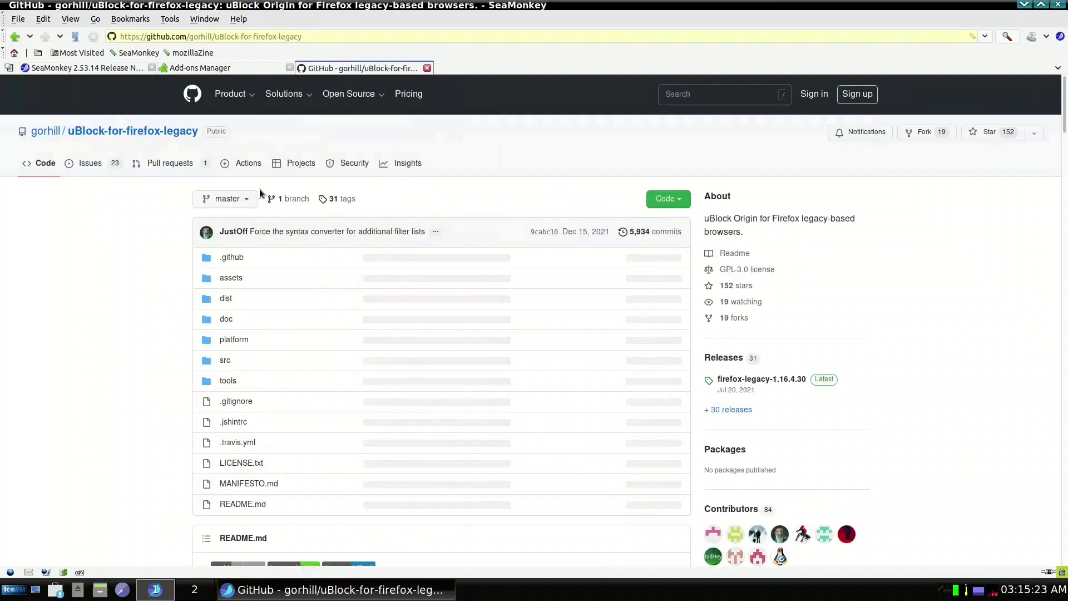
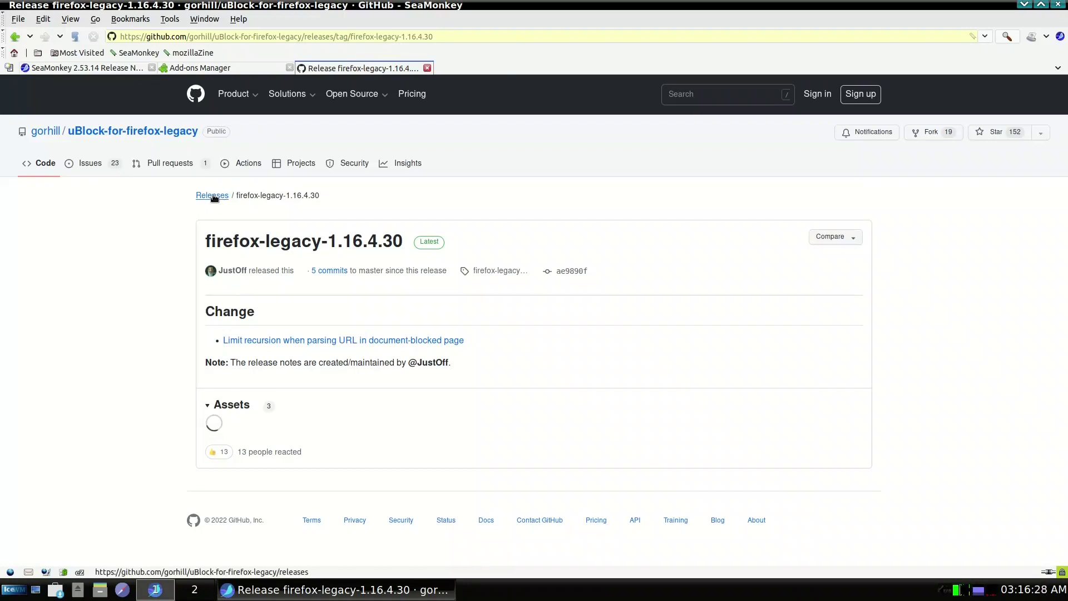
- Open the repository's full Releases list and check the firefox-legacy-1.16.4.30 entry for downloadable assets
left_click(214, 196)
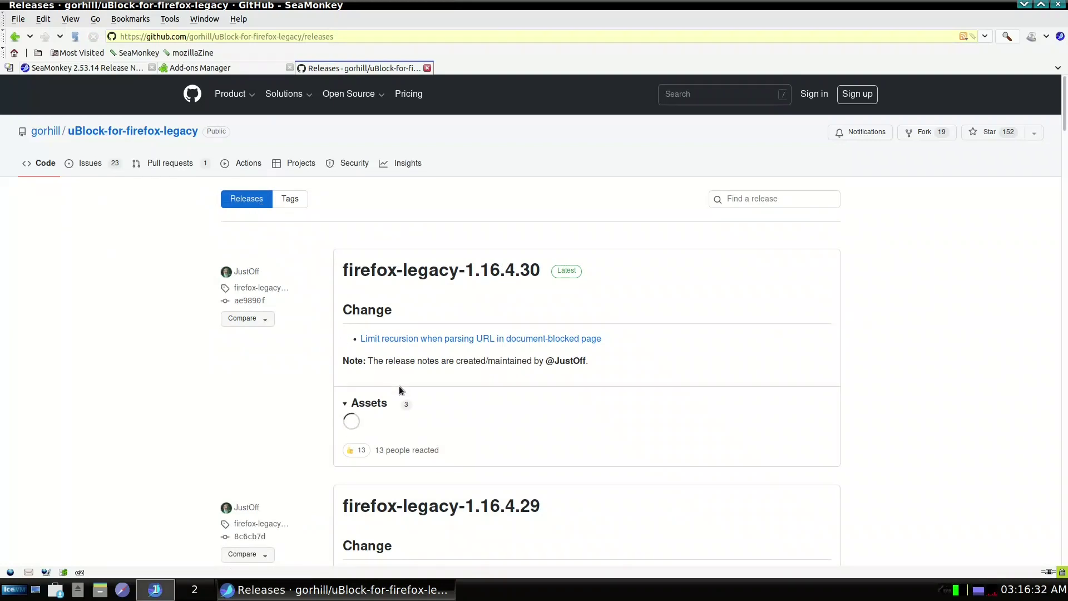
scroll(355, 427, "down", 6)
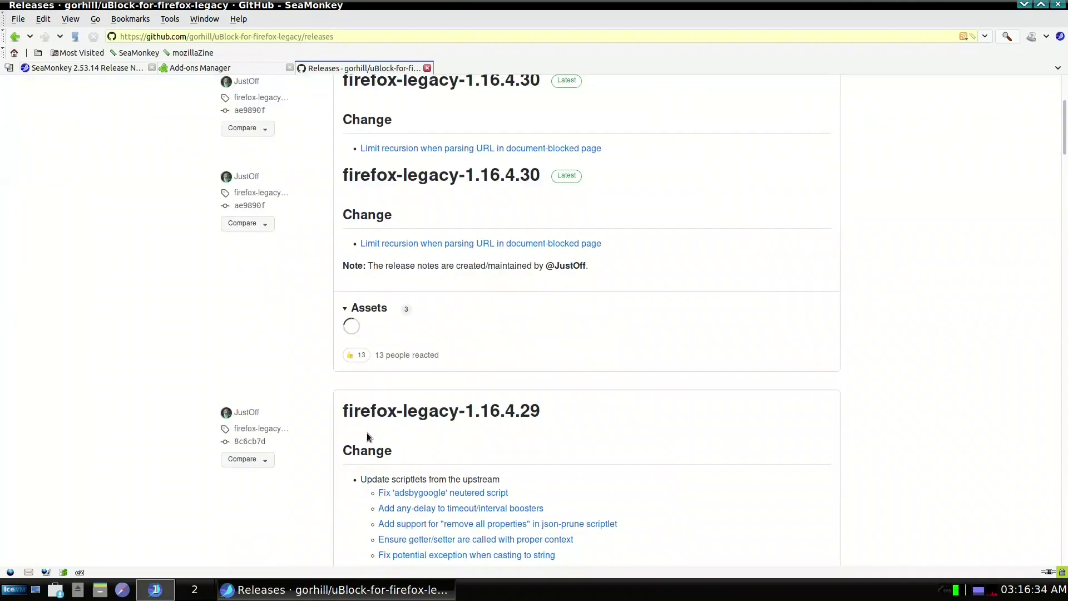
scroll(368, 433, "up", 6)
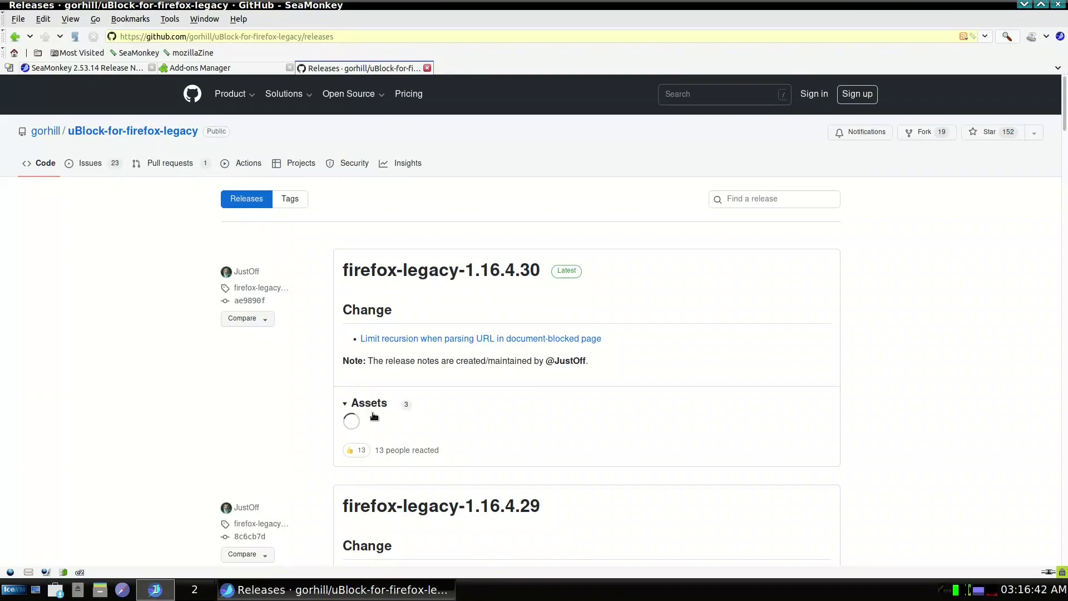
- Open the firefox-legacy-1.16.4.30 release's commit and copy the new Firefox .xpi download link from update.xml
left_click(248, 303)
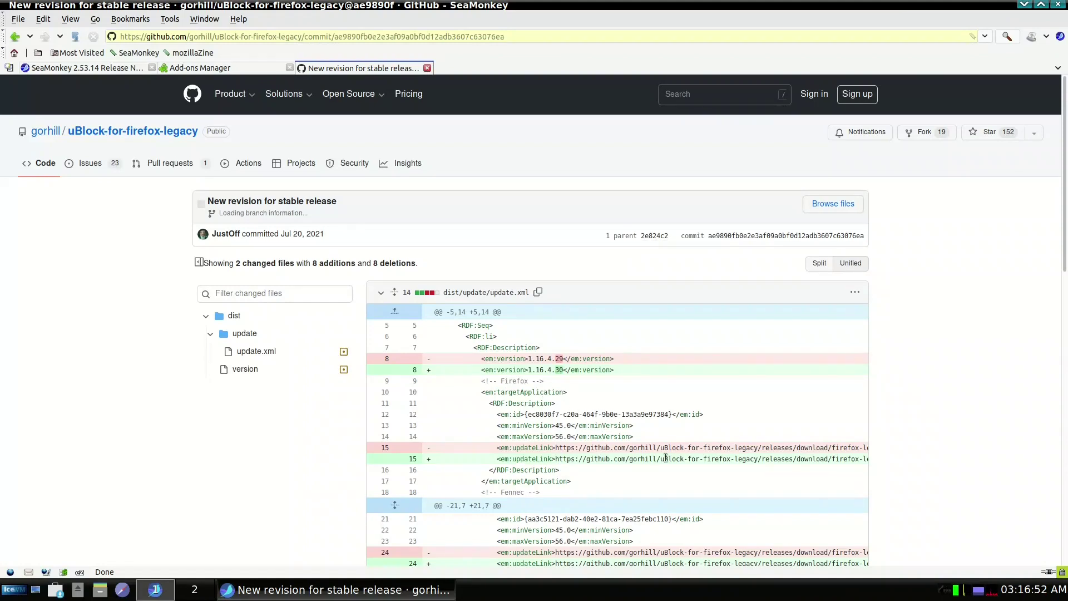
scroll(639, 440, "down", 1)
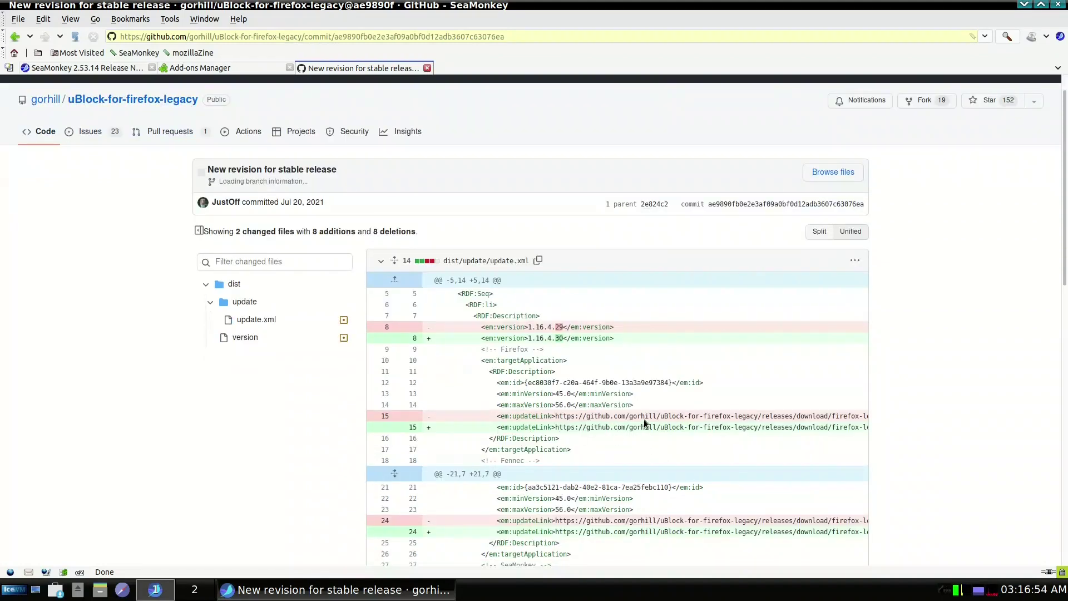
left_click_drag(557, 426, 800, 427)
right_click(777, 428)
left_click(793, 435)
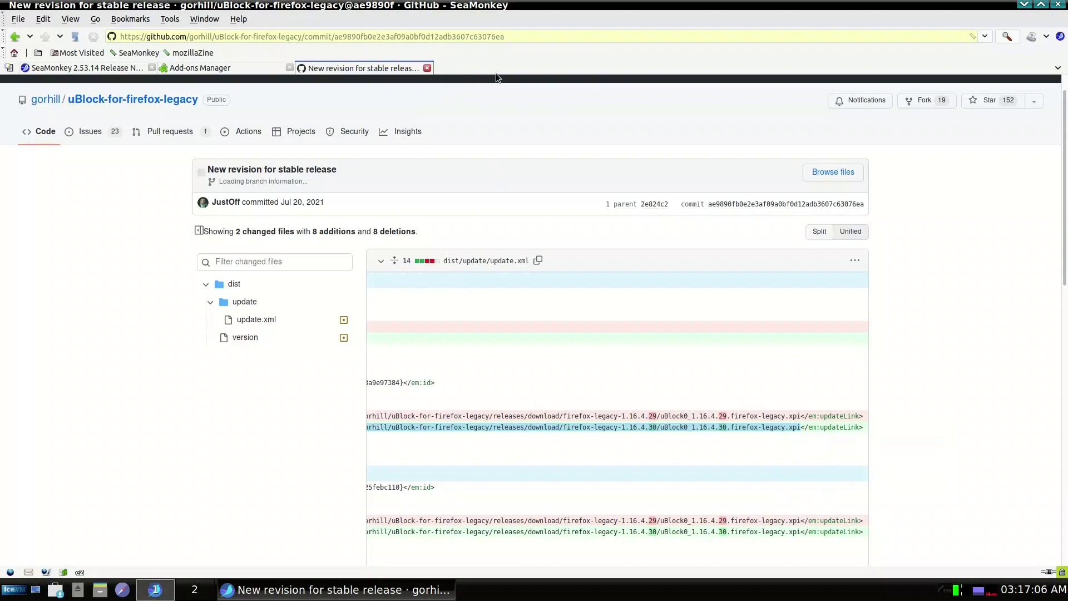
- Load the copied .xpi link in a new tab, install uBlock Origin, and dismiss the installation notification
double_click(496, 72)
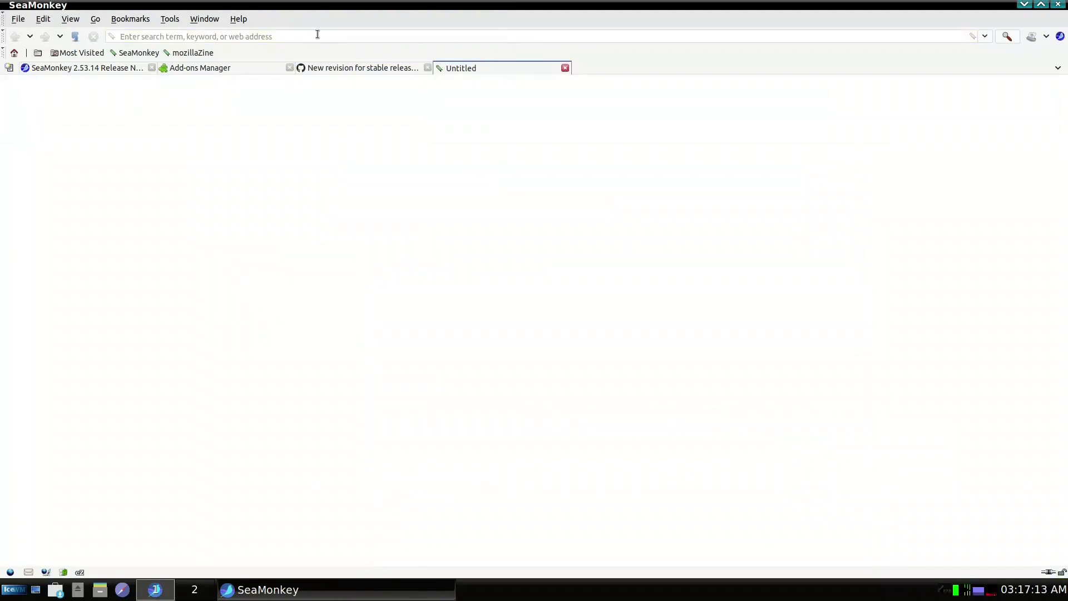
right_click(317, 35)
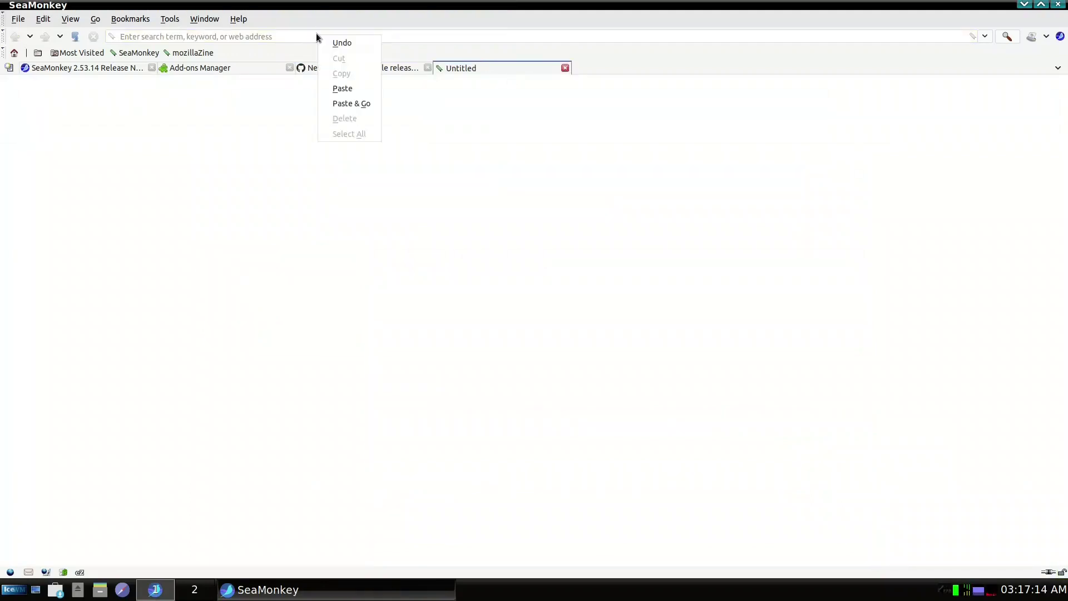
left_click(348, 103)
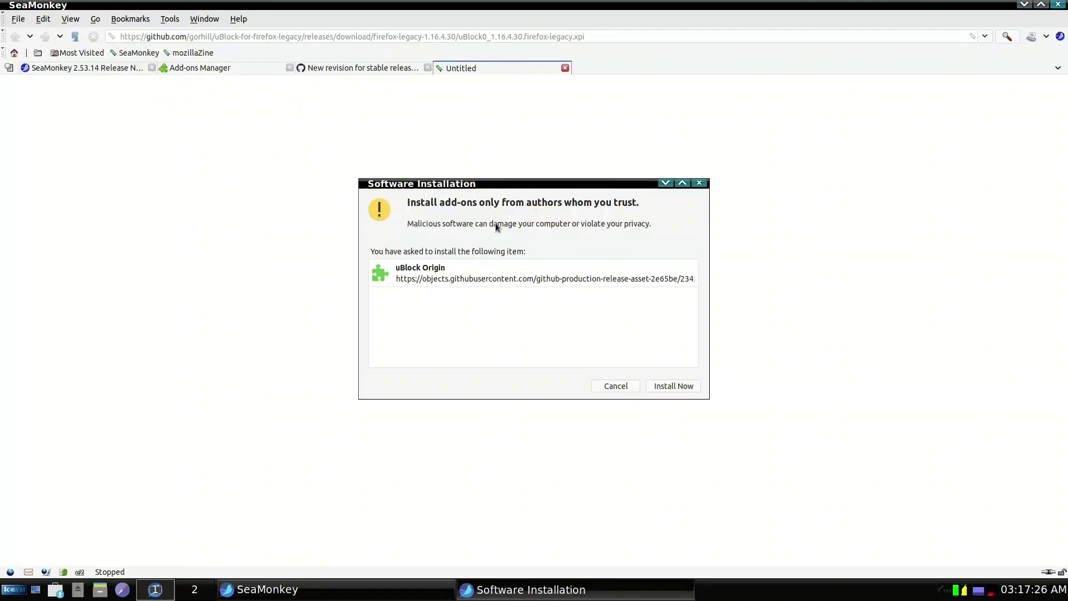
left_click(673, 385)
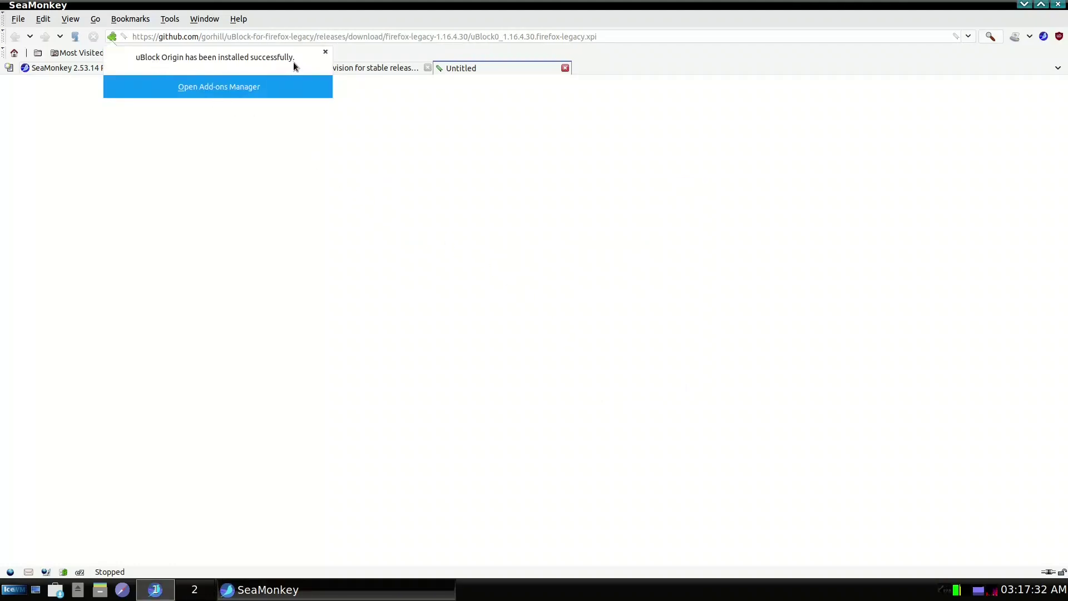
left_click(423, 198)
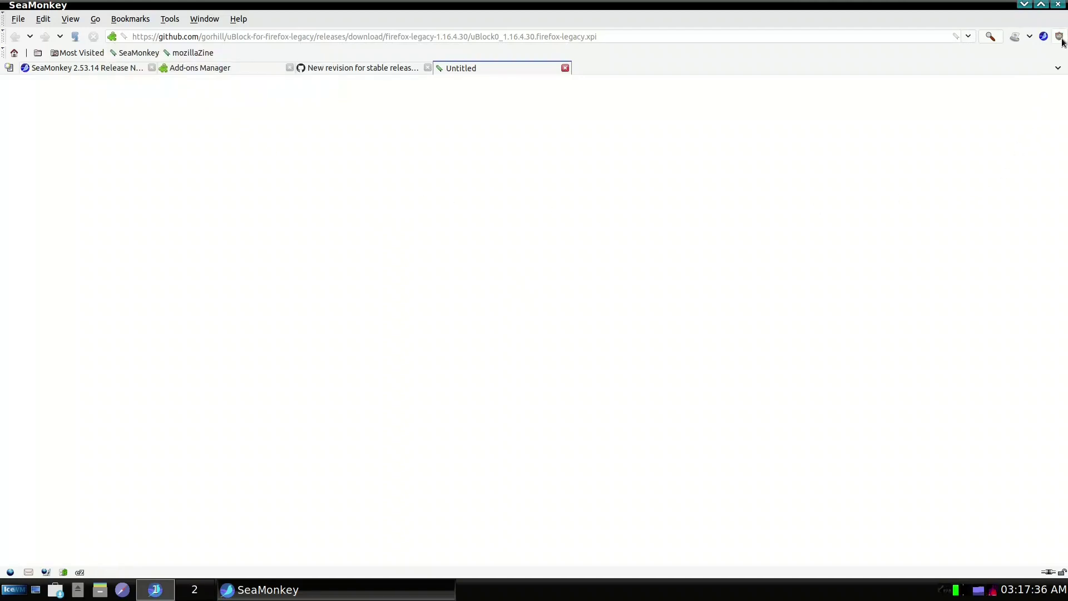
- Switch to the SeaMonkey 2.53.14 Release Notes tab and view uBlock Origin's popup there
key("ctrl+Tab")
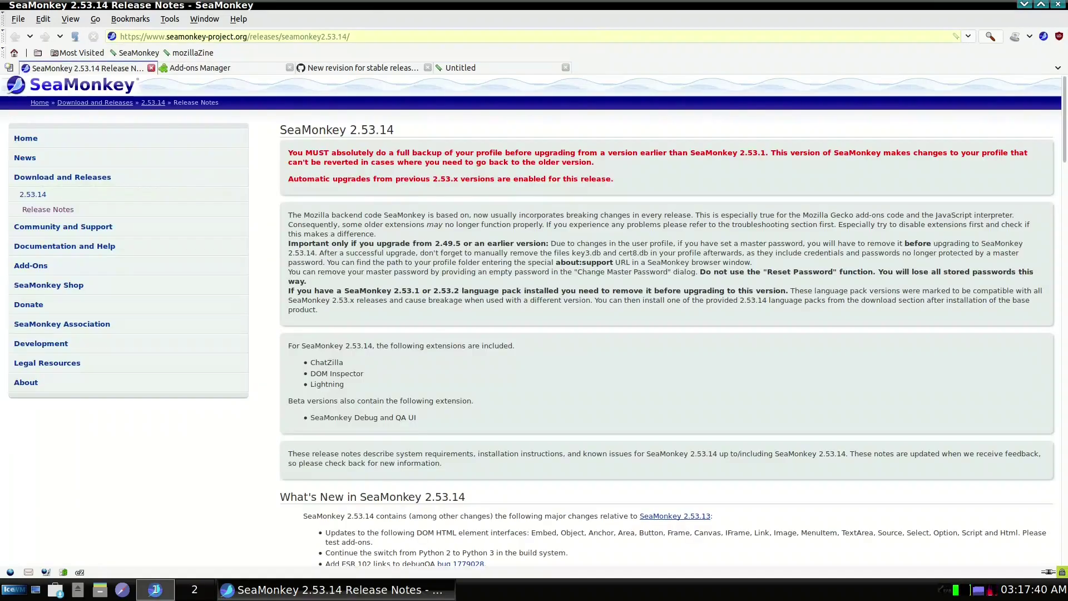
left_click(1058, 35)
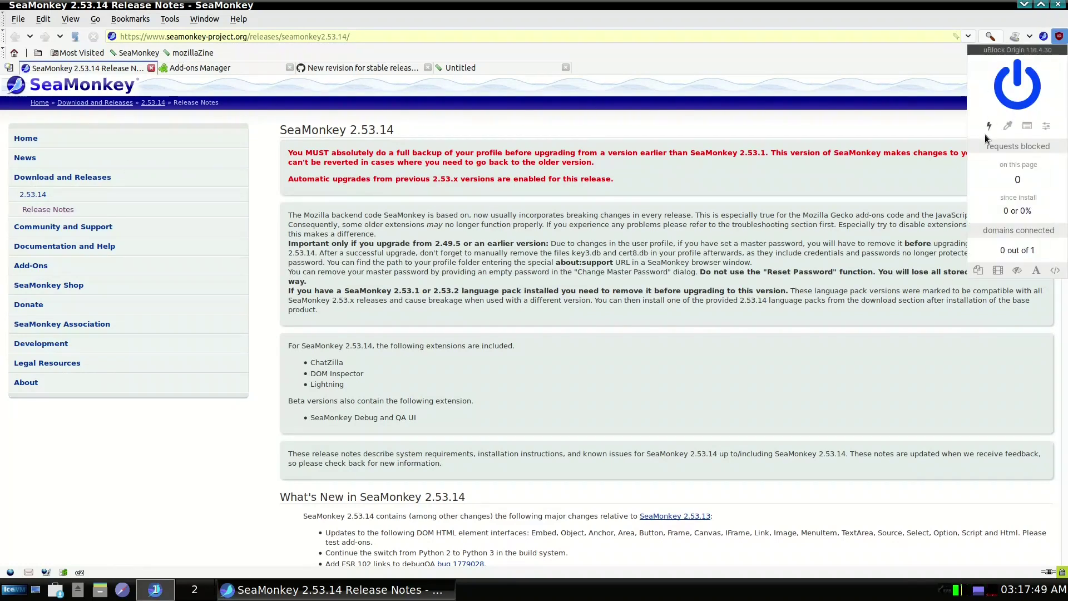
- Dismiss uBlock Origin's popup, open a blank Composer page, and move its window toward the middle of the screen
left_click(916, 60)
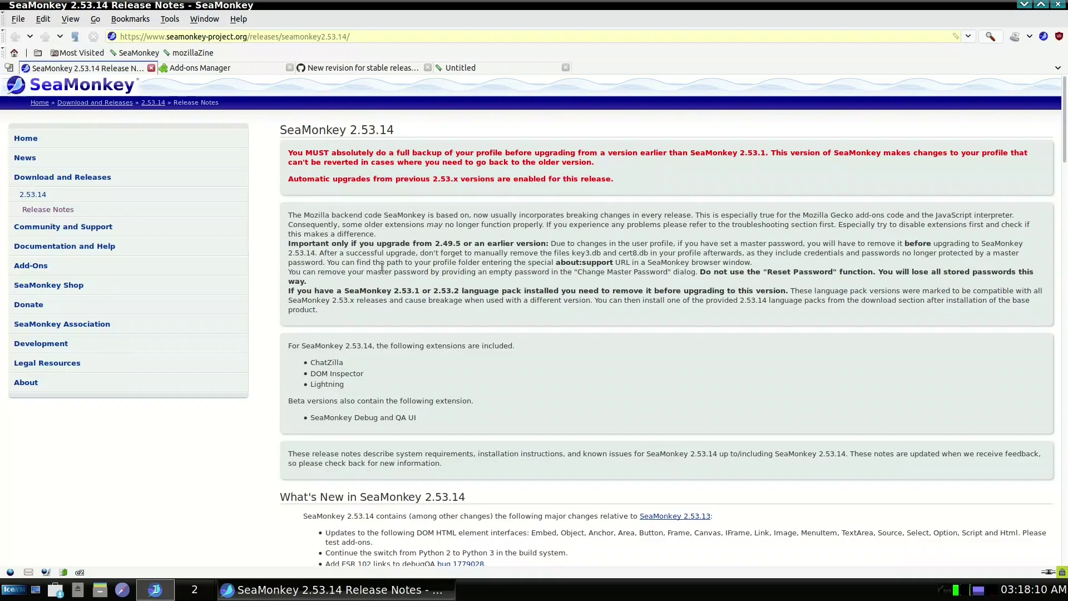
left_click(206, 20)
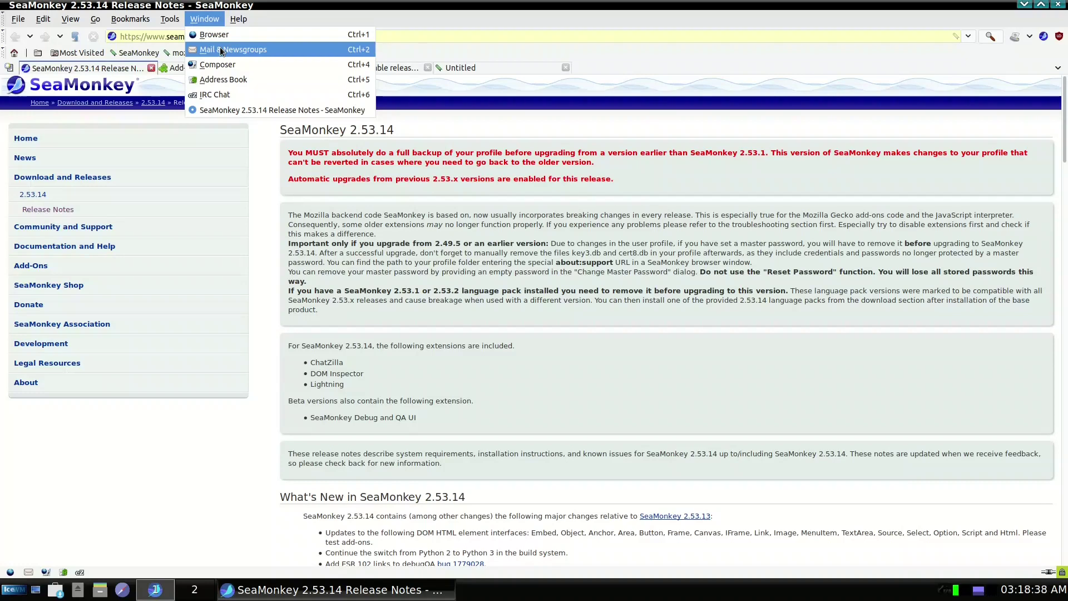
left_click(223, 66)
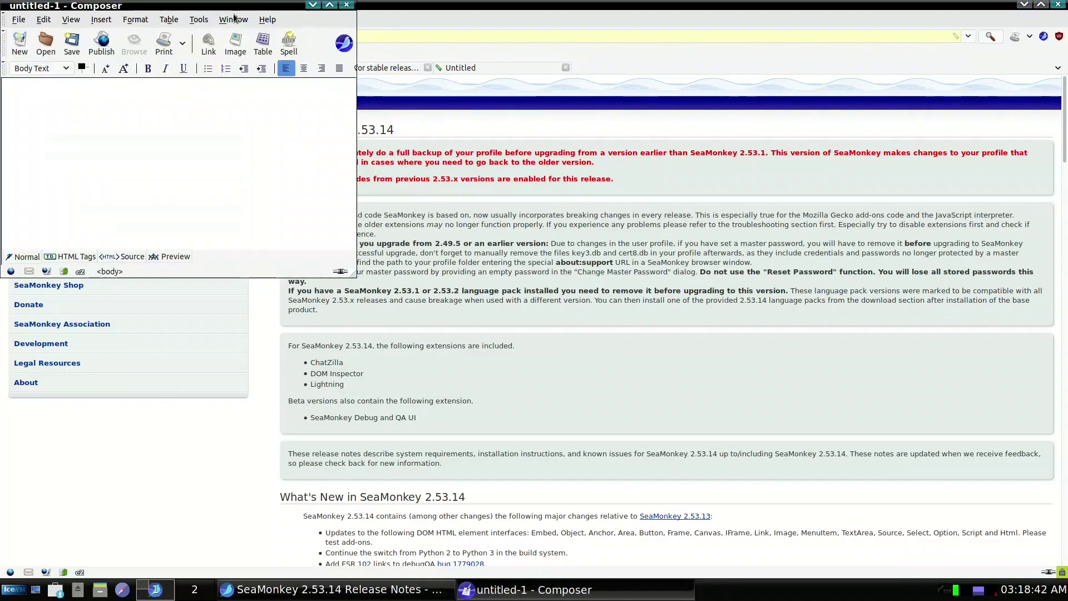
left_click(234, 18)
left_click(222, 142)
left_click_drag(155, 13, 562, 159)
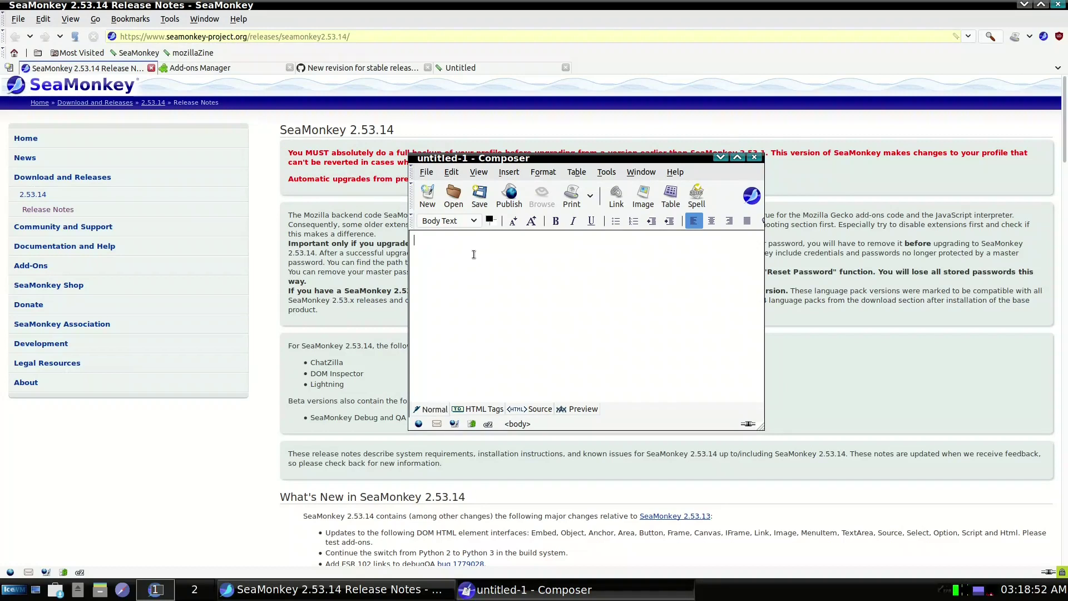
- Add the Heading 1 text "Welcome to My Channel" to the blank page
left_click(473, 221)
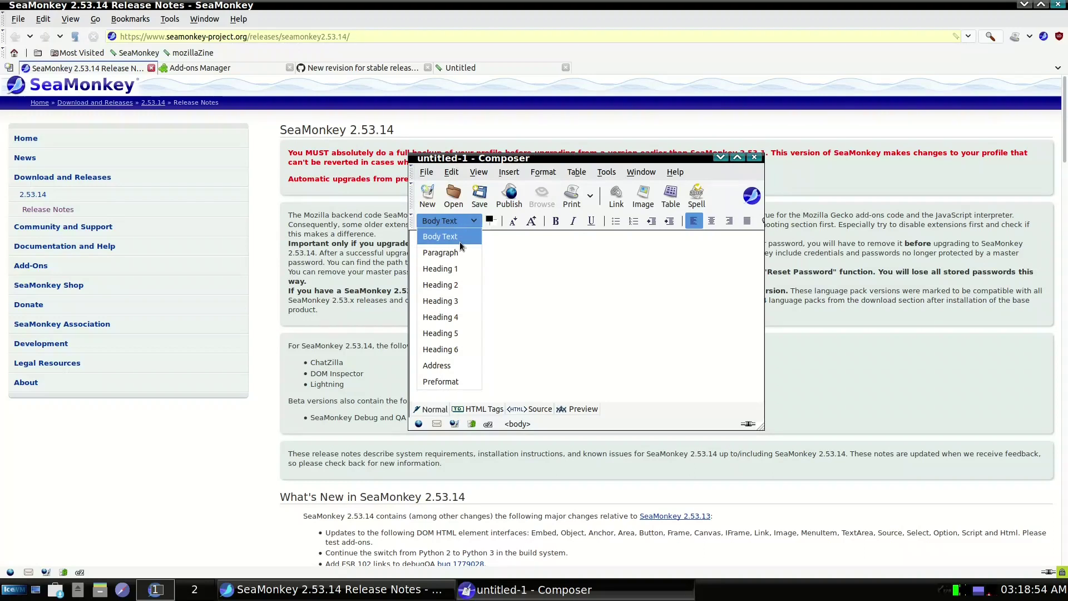
left_click(456, 268)
type("Welcome to My")
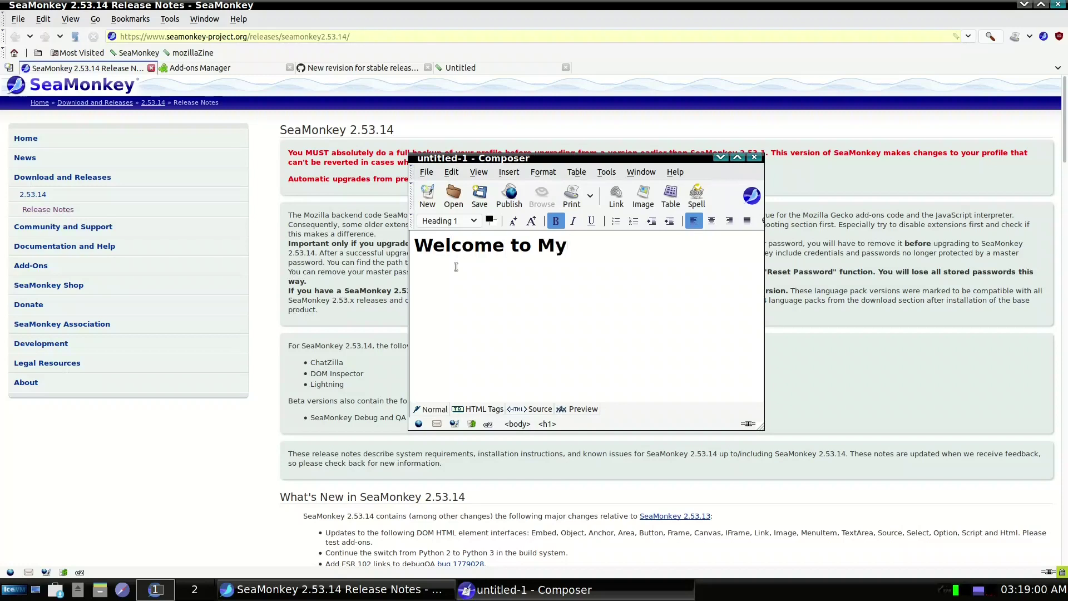
type(" Channel")
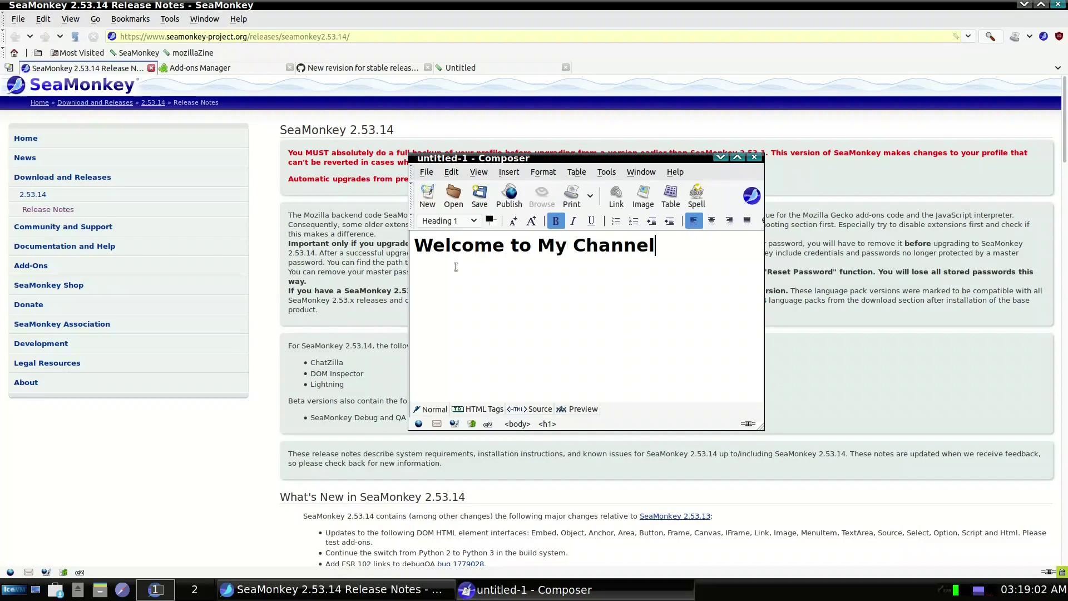
- Underline and center the "Welcome to My Channel" heading, with the Composer window maximized
left_click_drag(668, 246, 377, 248)
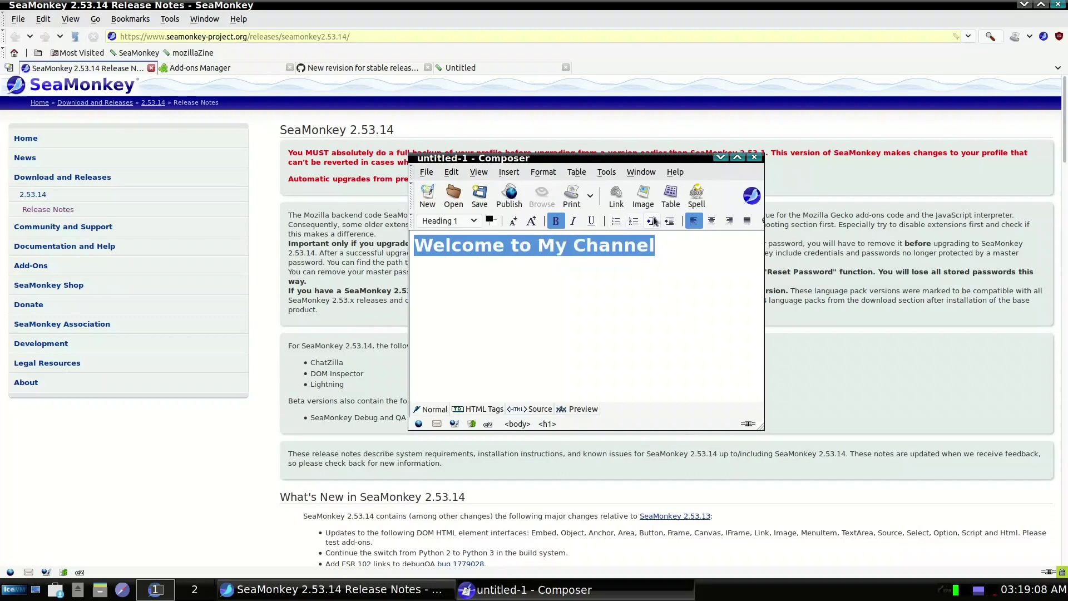
left_click(593, 222)
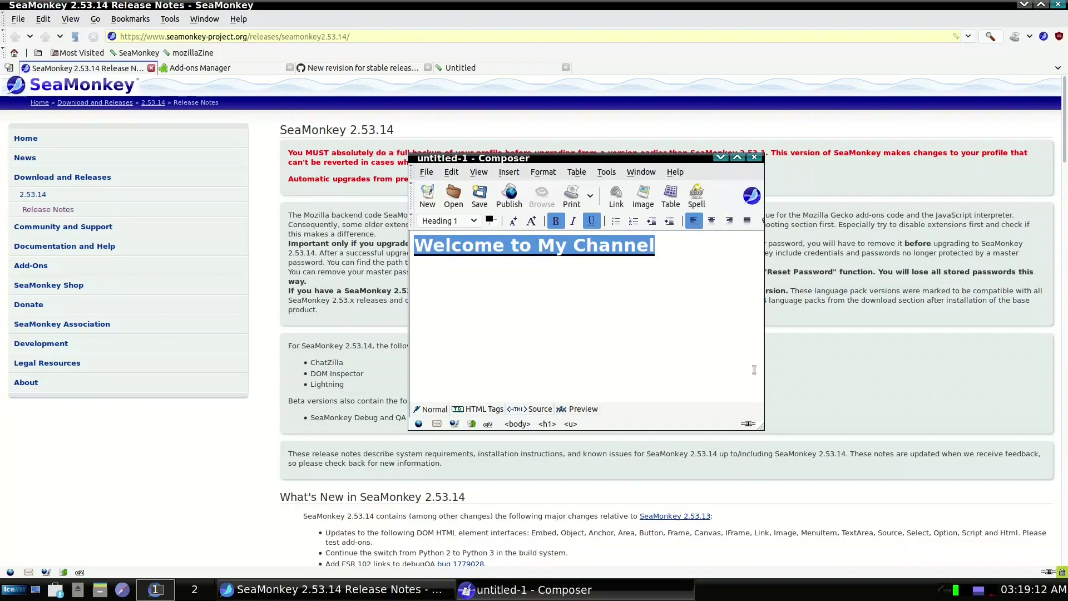
left_click(737, 158)
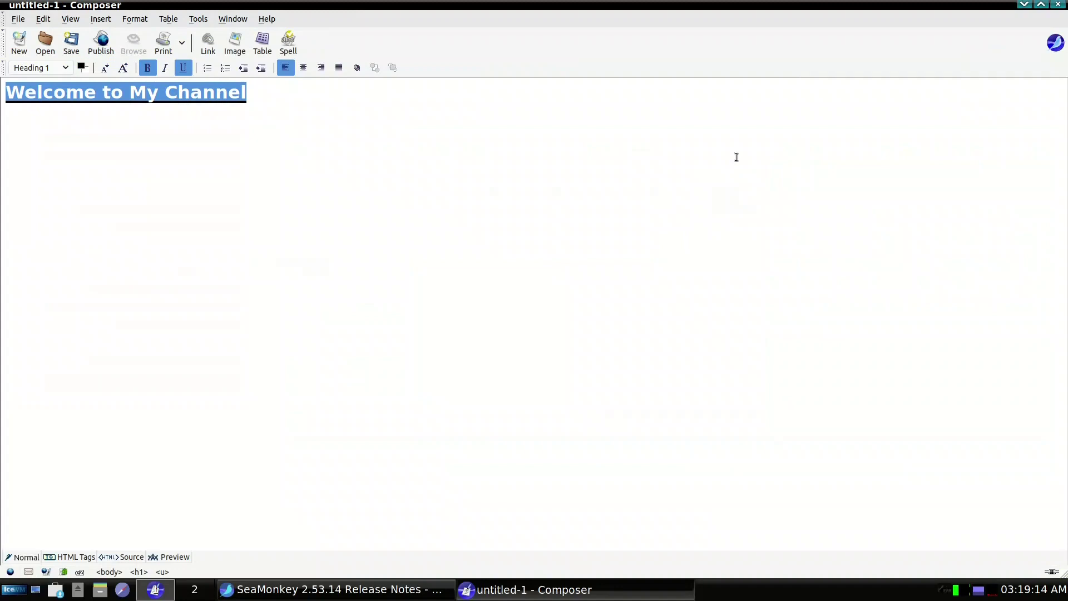
left_click(309, 71)
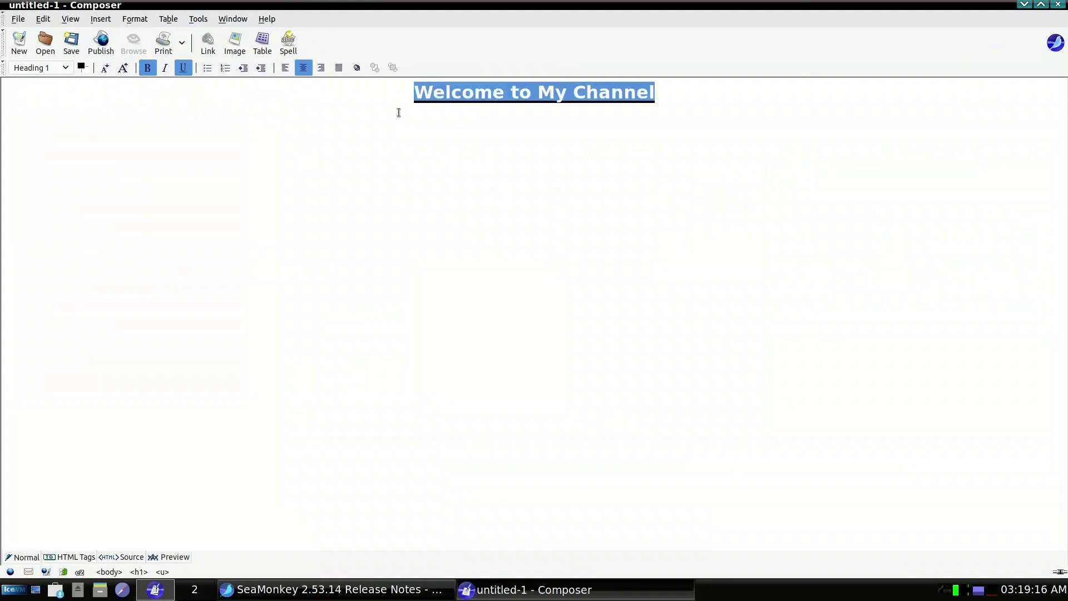
- Below the heading, add a paragraph reading "My important notes" with "Note" on the following line
left_click(669, 86)
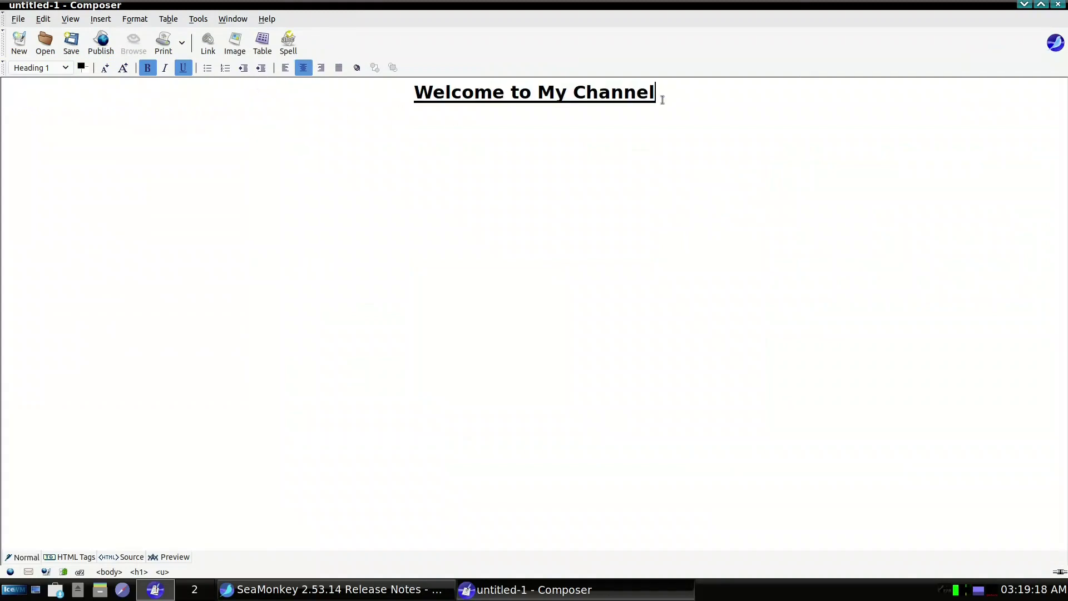
key("Return")
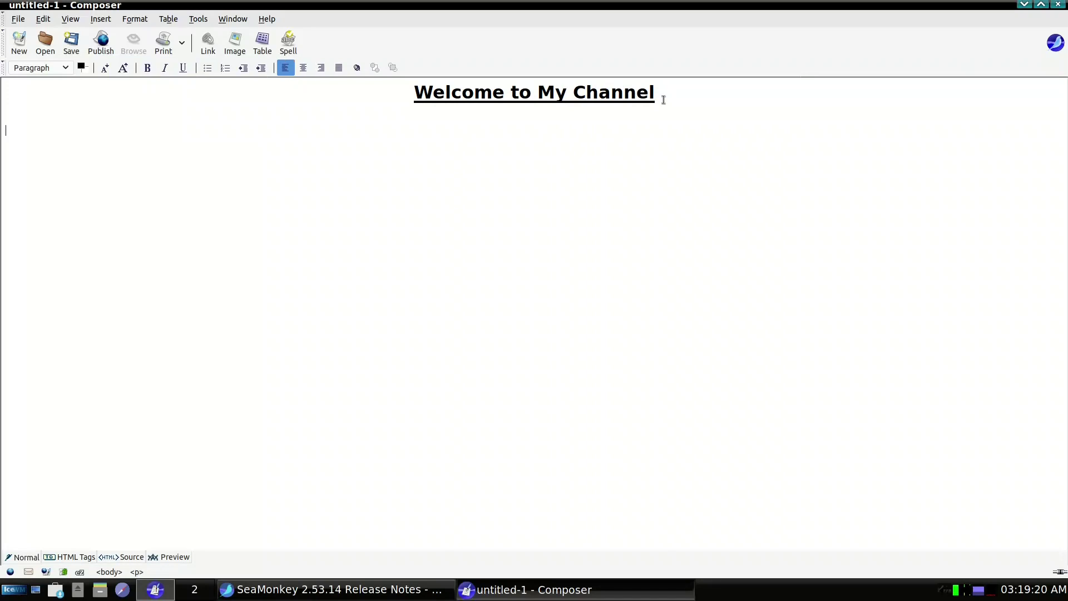
type("My important notes")
key("Return")
type("Note")
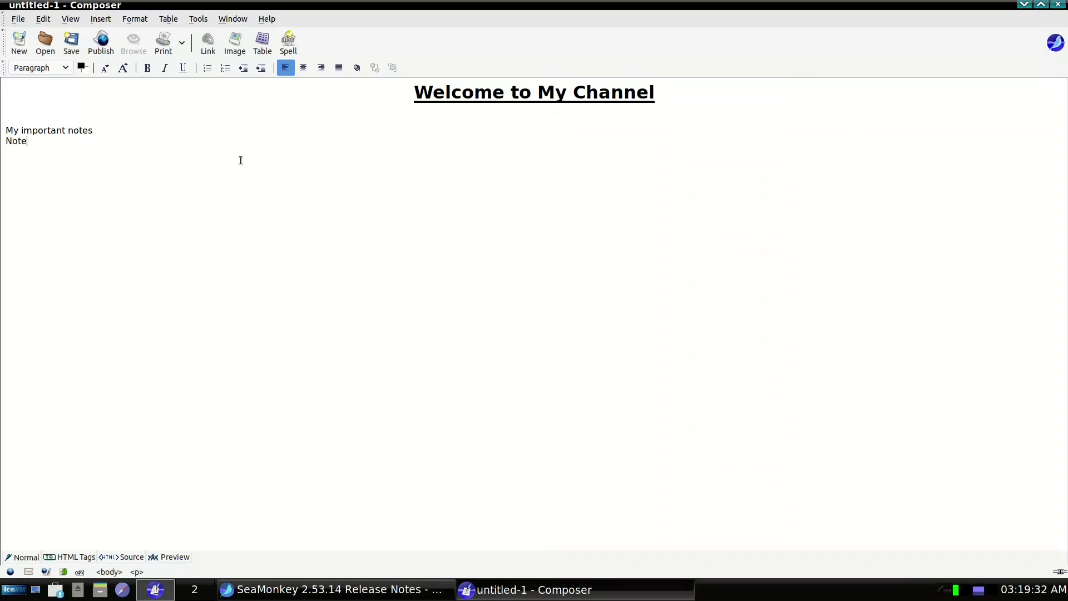
- Turn the "Note" line into a bulleted list of Note 1, Note 2 and Note 3, and start a plain paragraph below it
left_click_drag(33, 141, 2, 141)
left_click(206, 68)
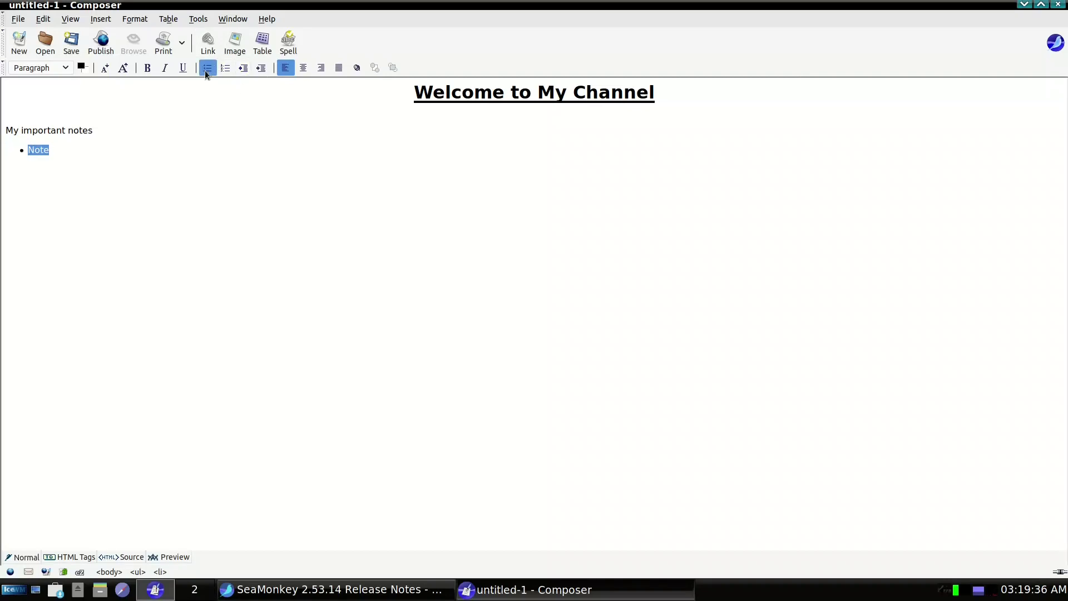
left_click(64, 155)
type("1")
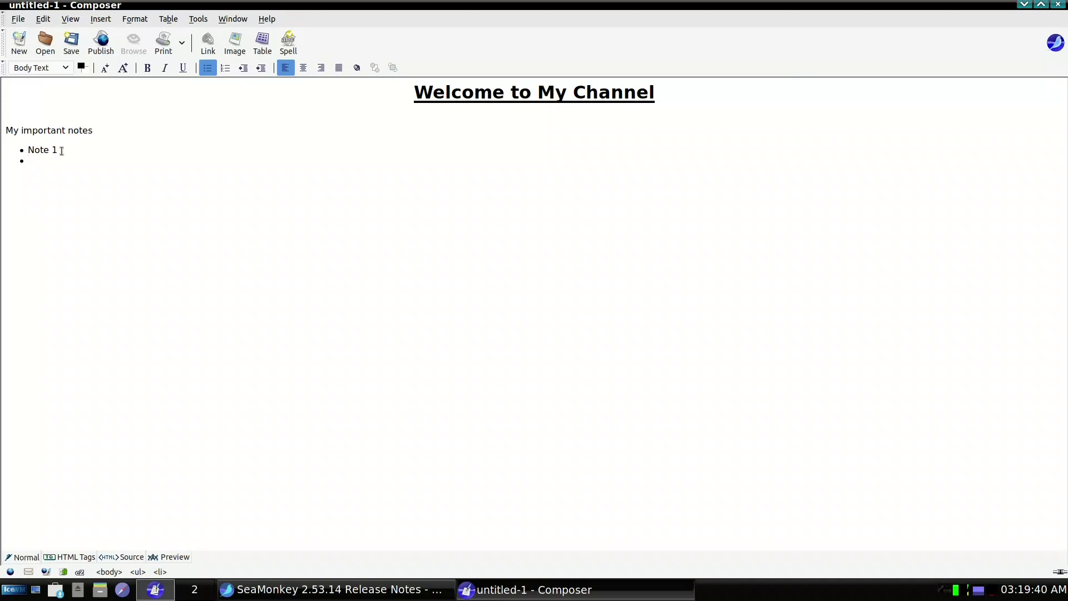
type("Note")
type("Note")
type("3")
type("3")
key("Return")
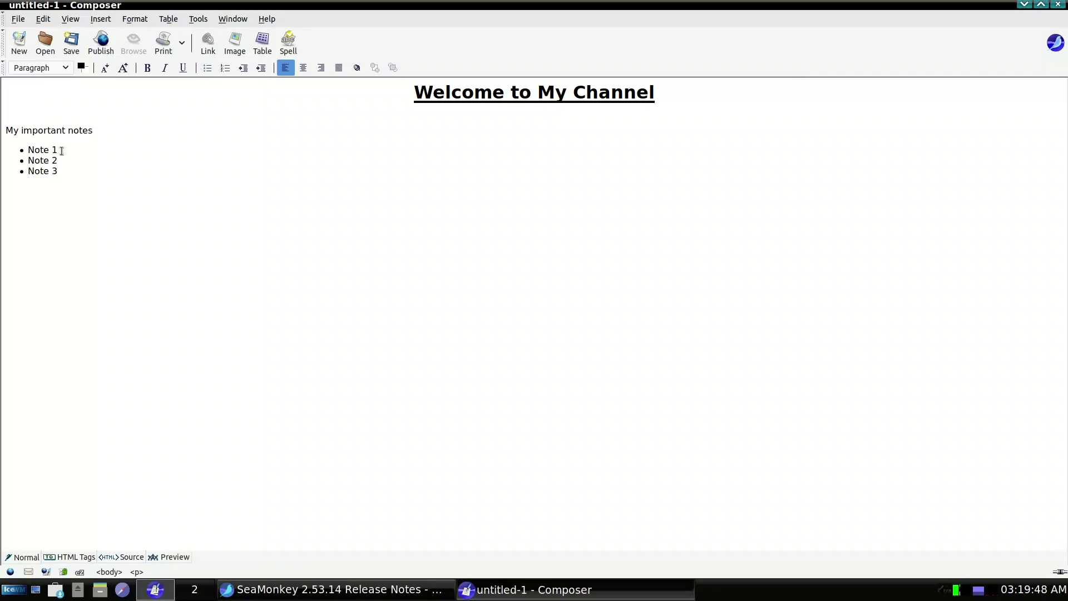
- Start inserting an image below the list and choose /usr/share/images/fluxbox/debian-dark.png as its file
left_click(239, 45)
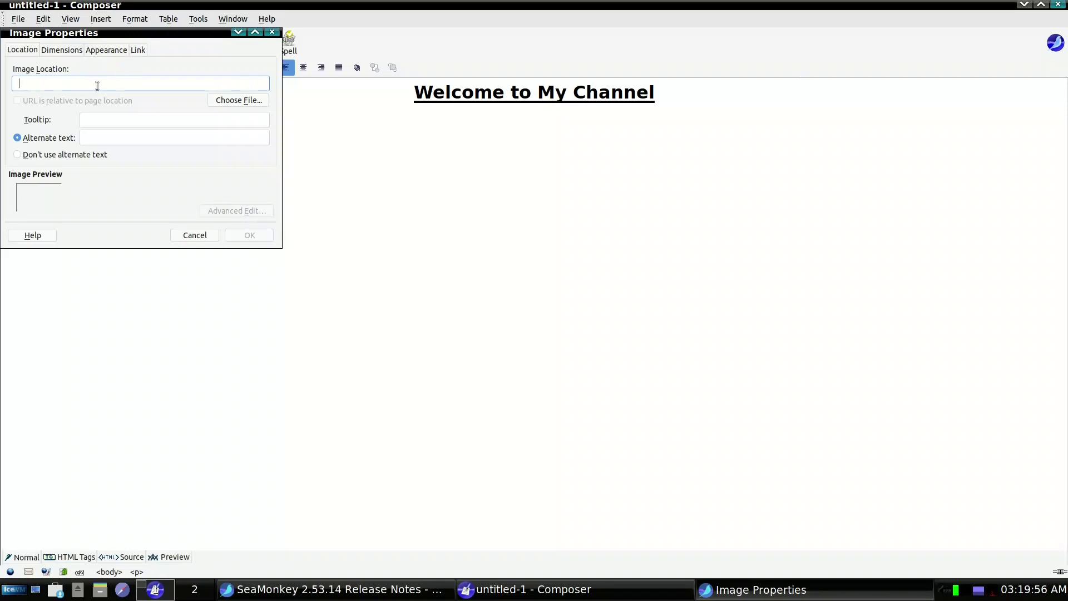
left_click(228, 100)
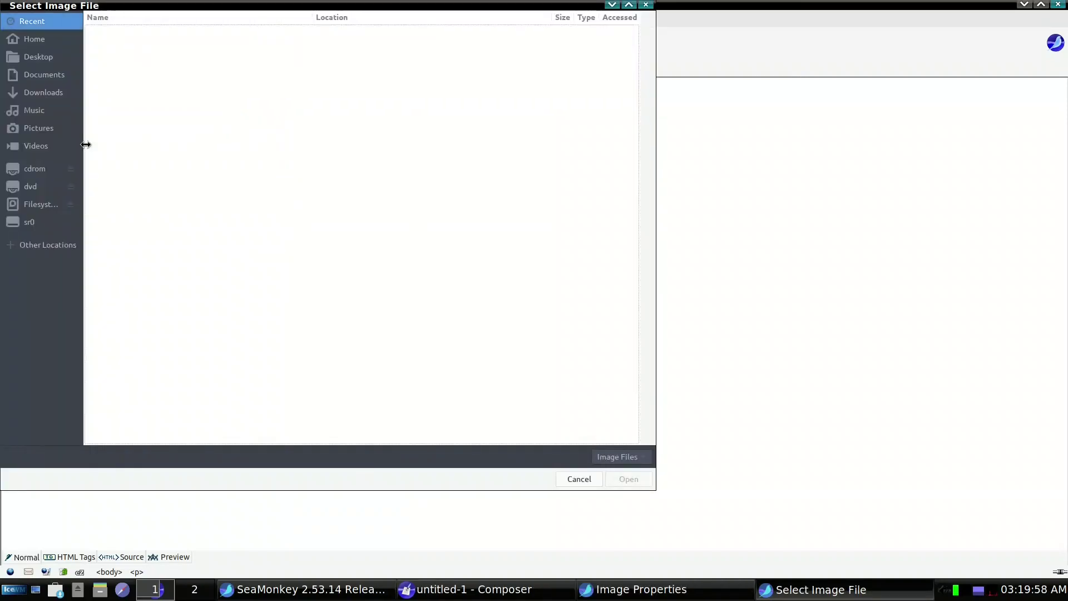
left_click(40, 128)
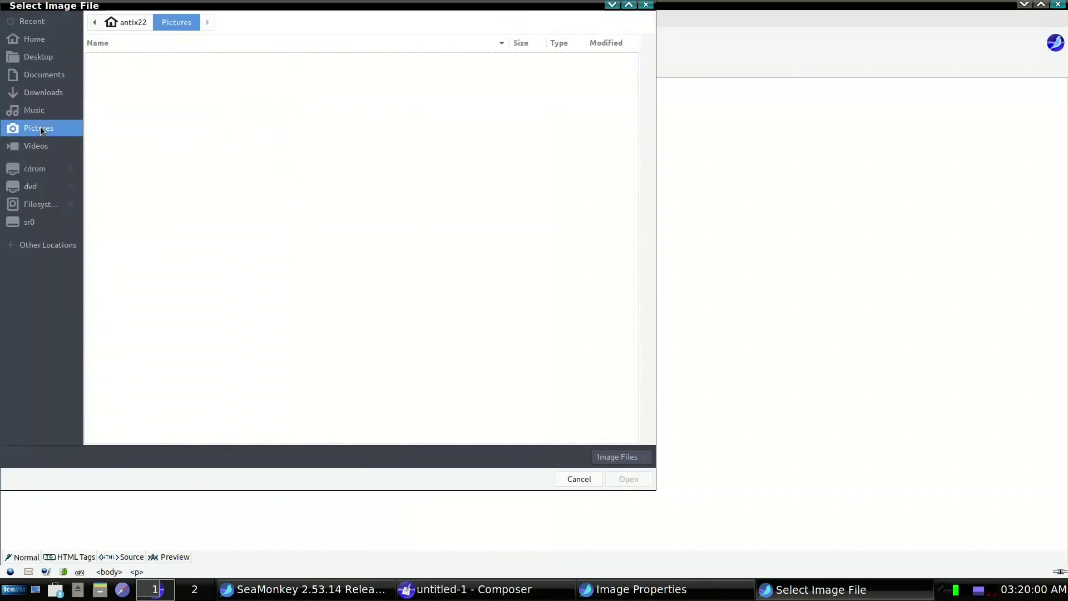
left_click(56, 94)
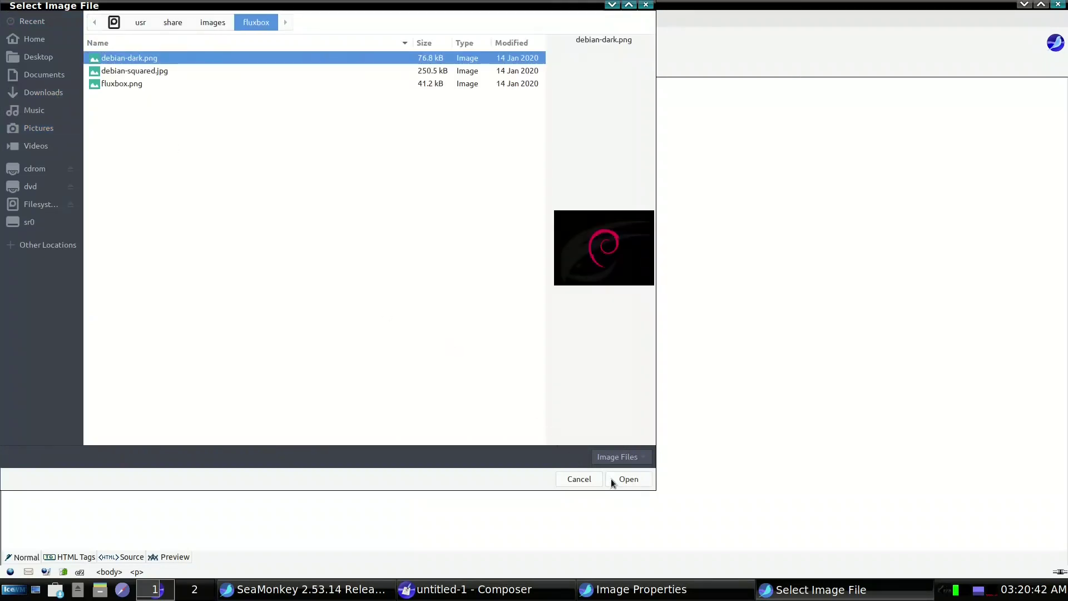
left_click(628, 479)
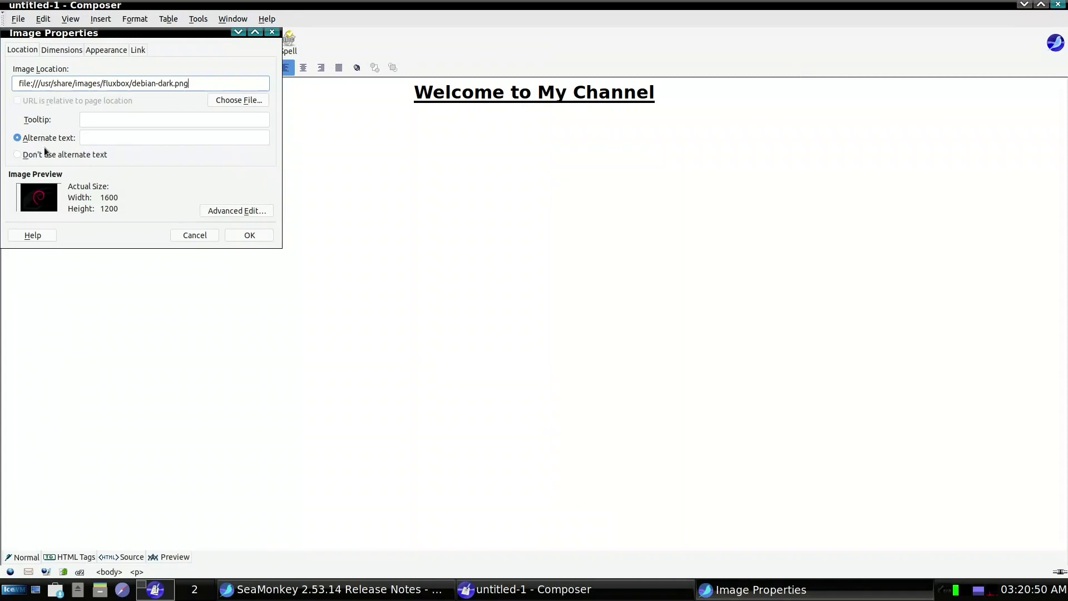
- Give the image the alternate text "Debian logo" and insert it into the page
left_click(99, 136)
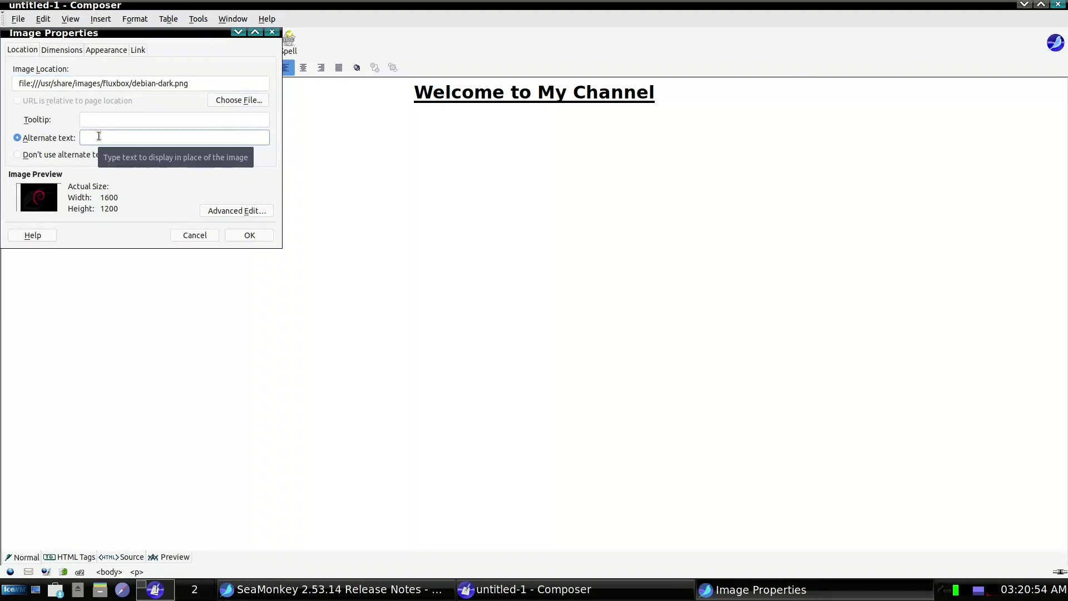
type("Debian")
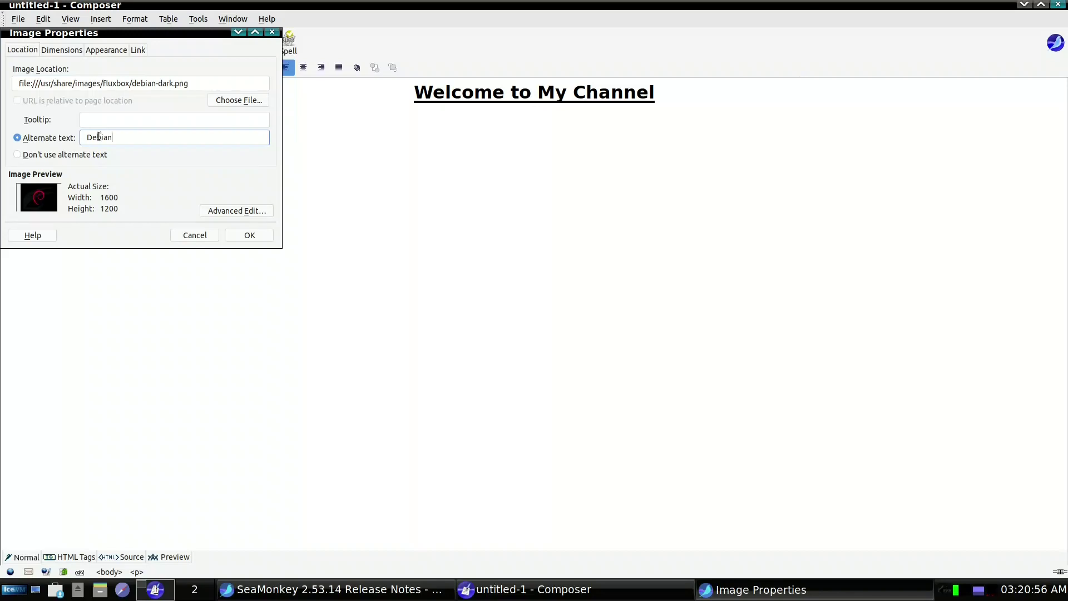
type(" logo")
left_click(244, 235)
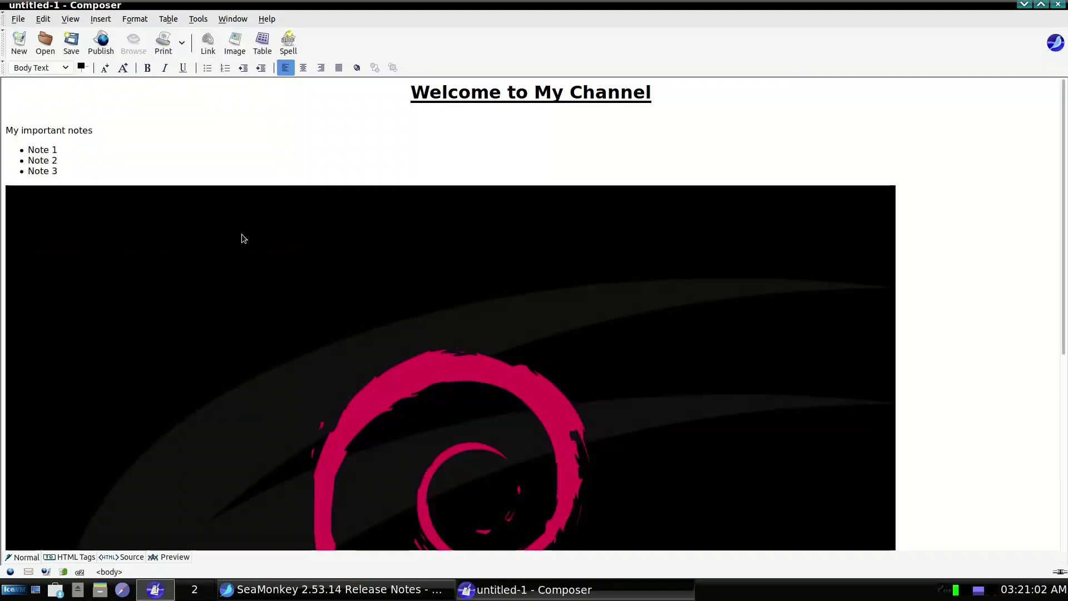
- Shrink the inserted image proportionally to about 591 by 443 pixels and deselect it
left_click(838, 238)
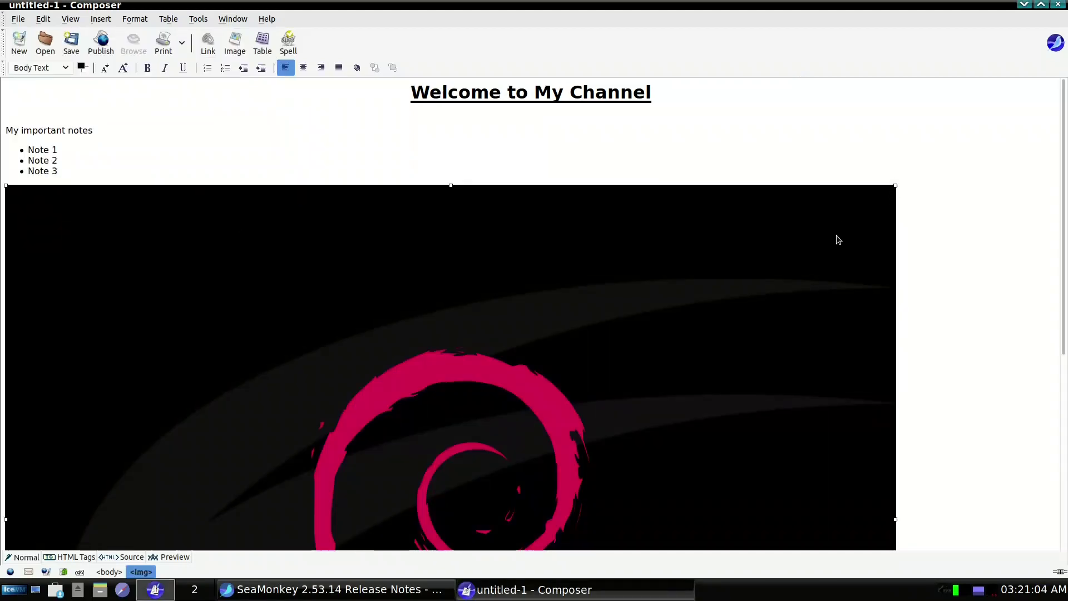
left_click_drag(891, 191, 518, 412)
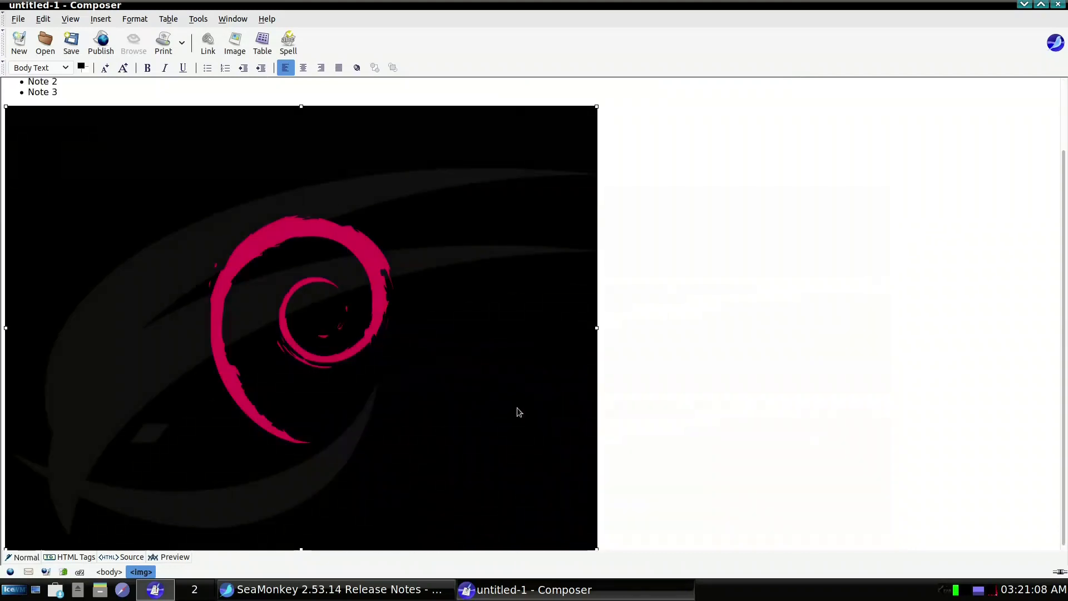
left_click_drag(596, 106, 254, 302)
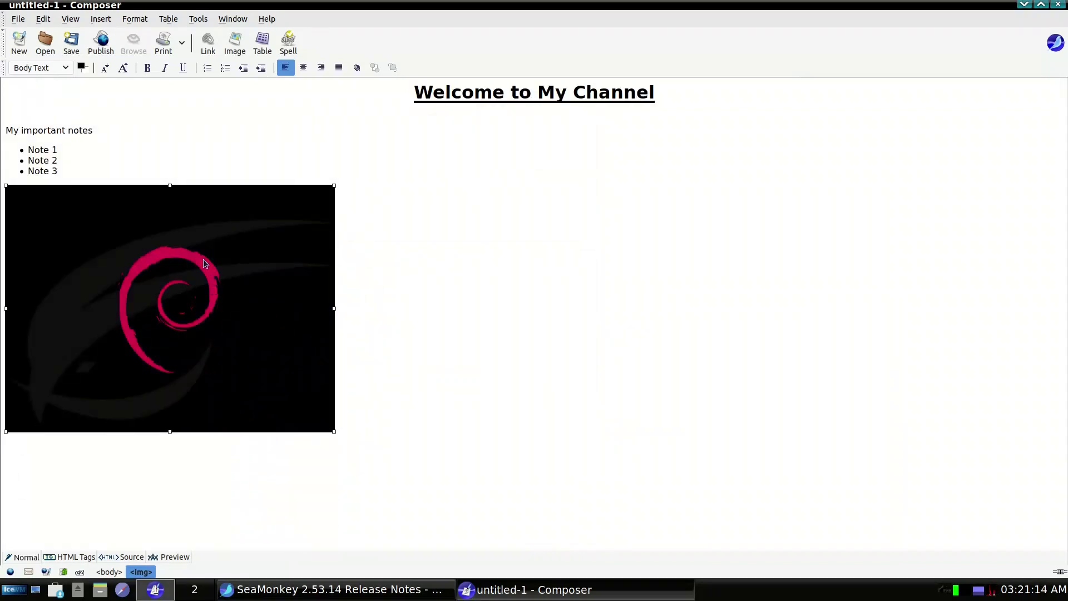
left_click(378, 346)
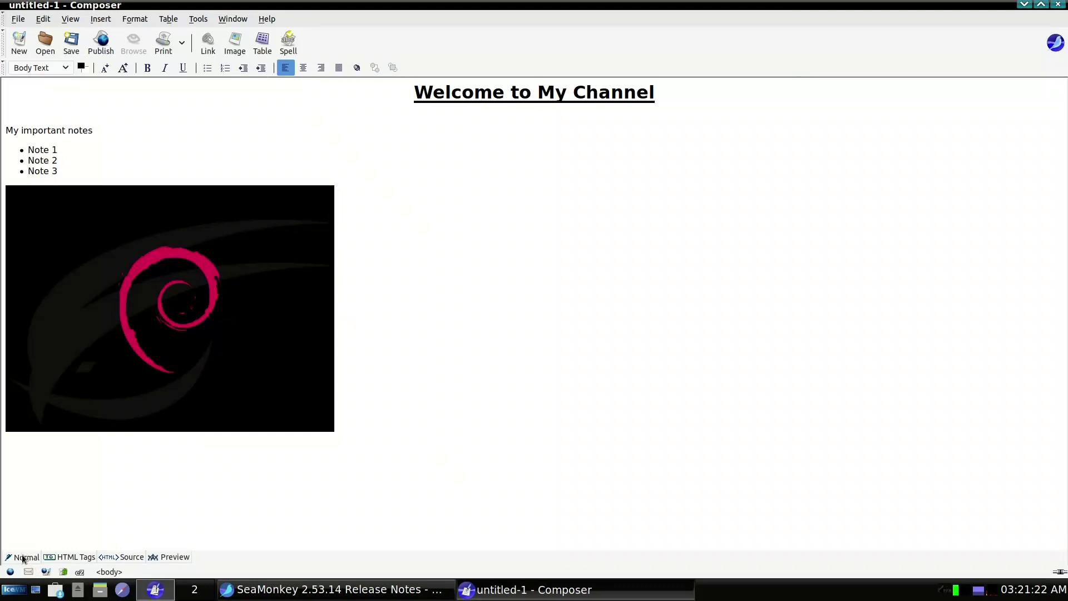
- Examine the page in the HTML Tags, Source and Preview views
left_click(61, 558)
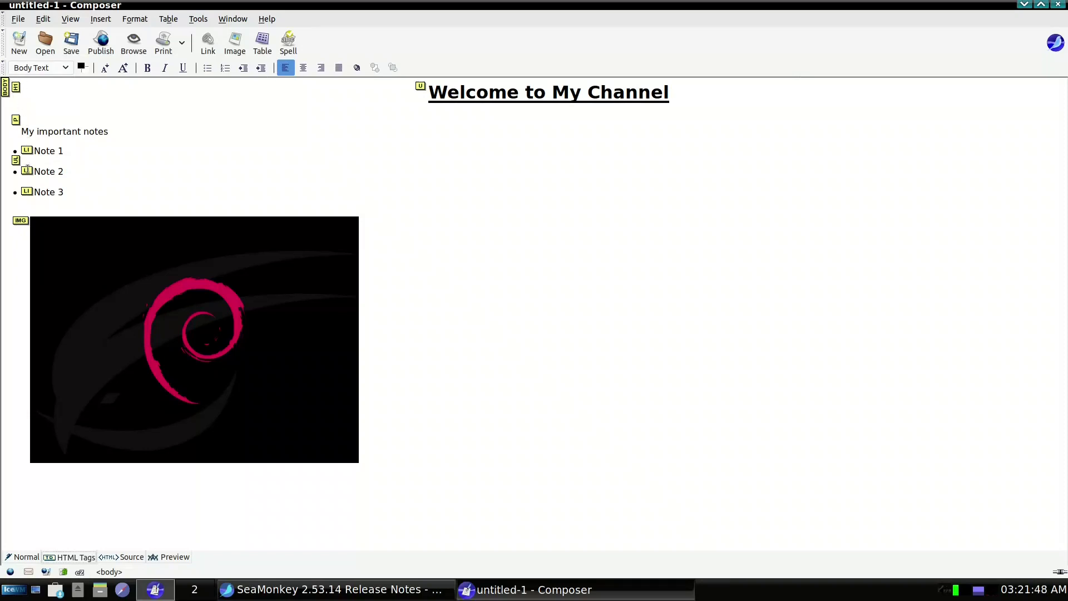
left_click(128, 557)
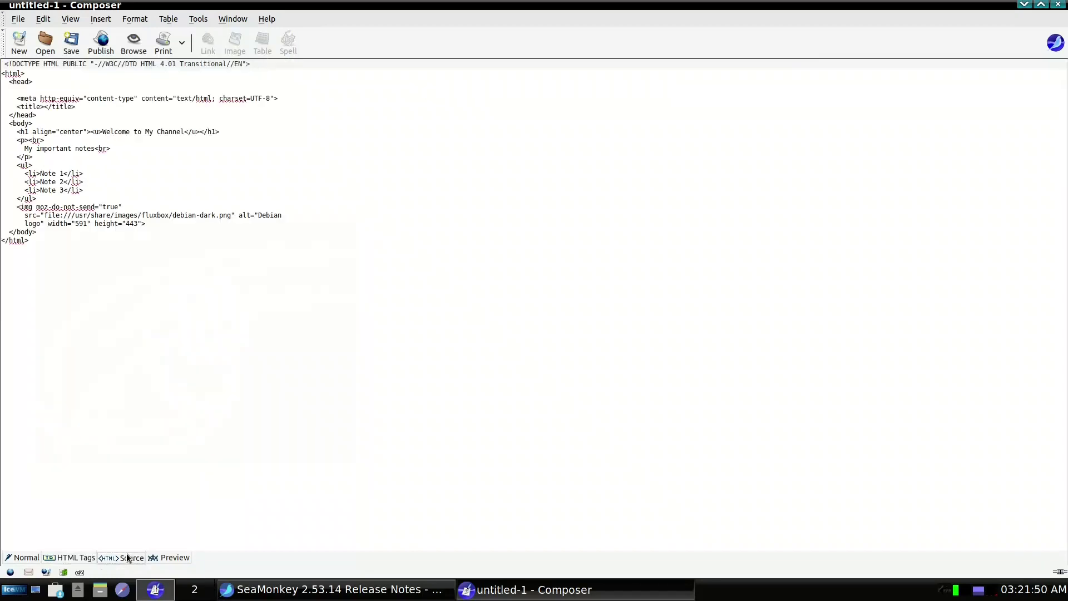
left_click_drag(53, 240, 35, 262)
left_click(177, 558)
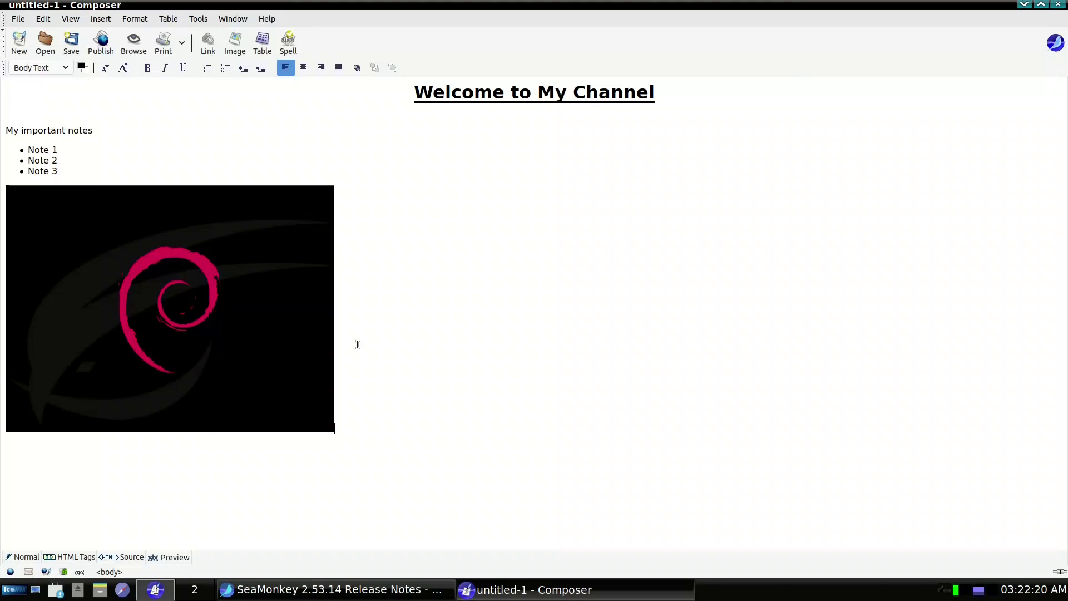
- Close the Composer page without saving it and return to the SeaMonkey browser window
key("ctrl+w")
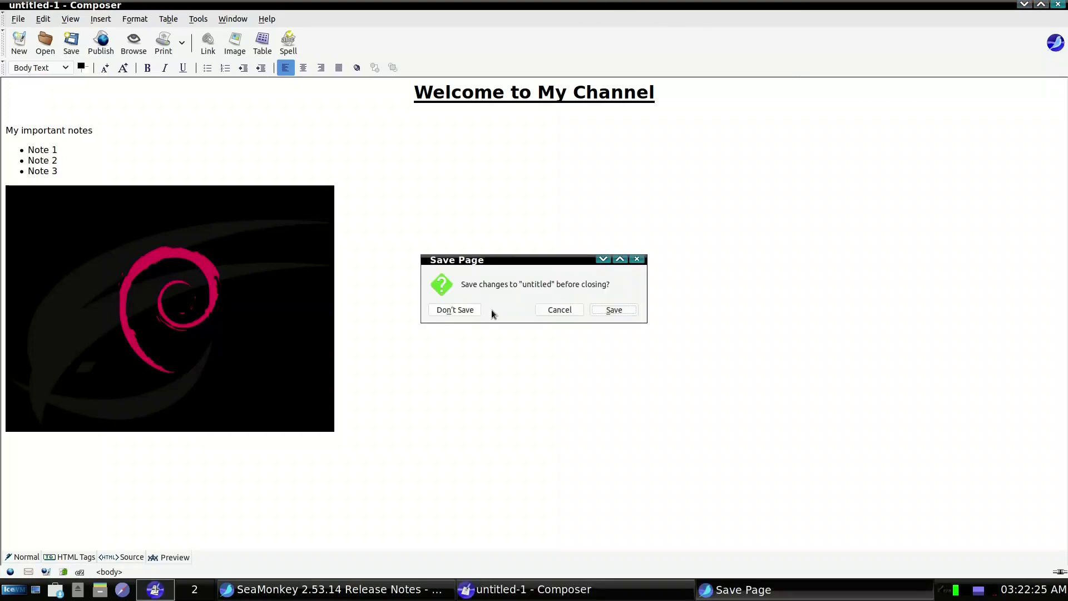
left_click(457, 310)
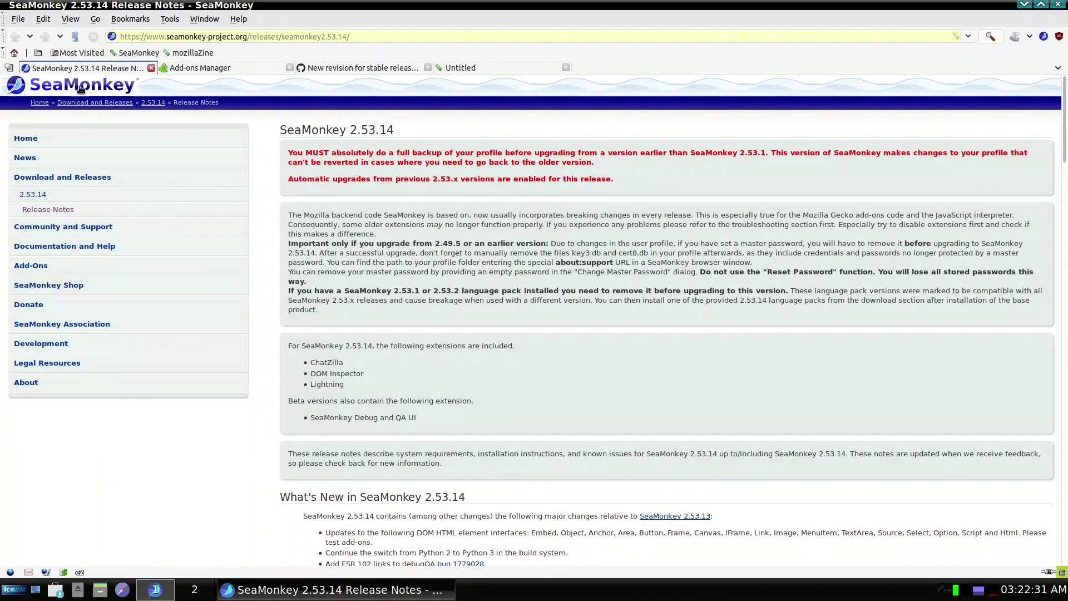
left_click(12, 18)
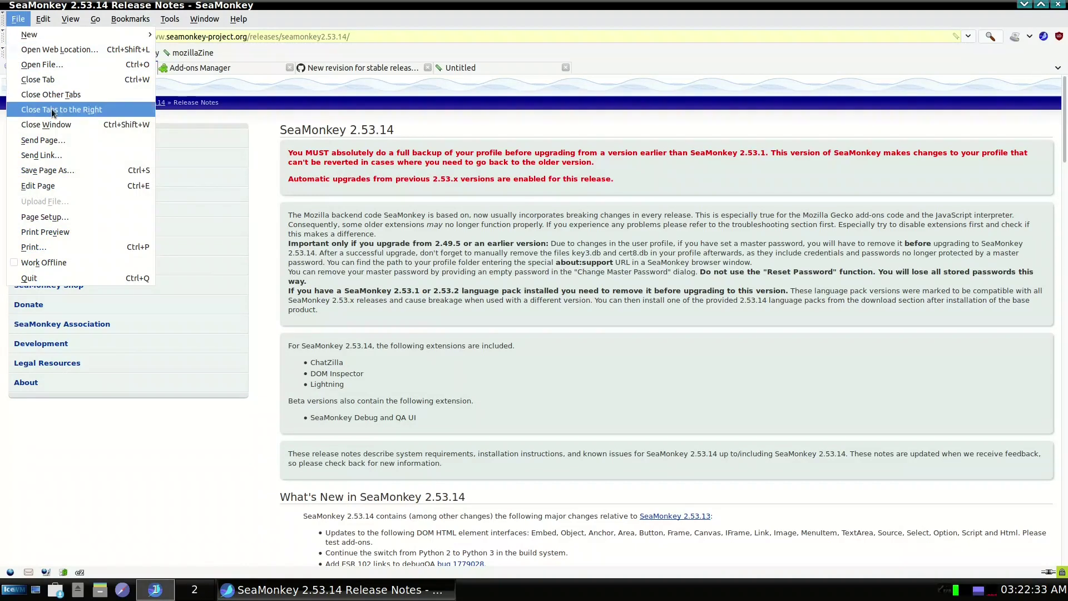
- Open the SeaMonkey 2.53.14 release notes page for editing in Composer and highlight the sidebar links from Add-Ons to About
left_click(60, 184)
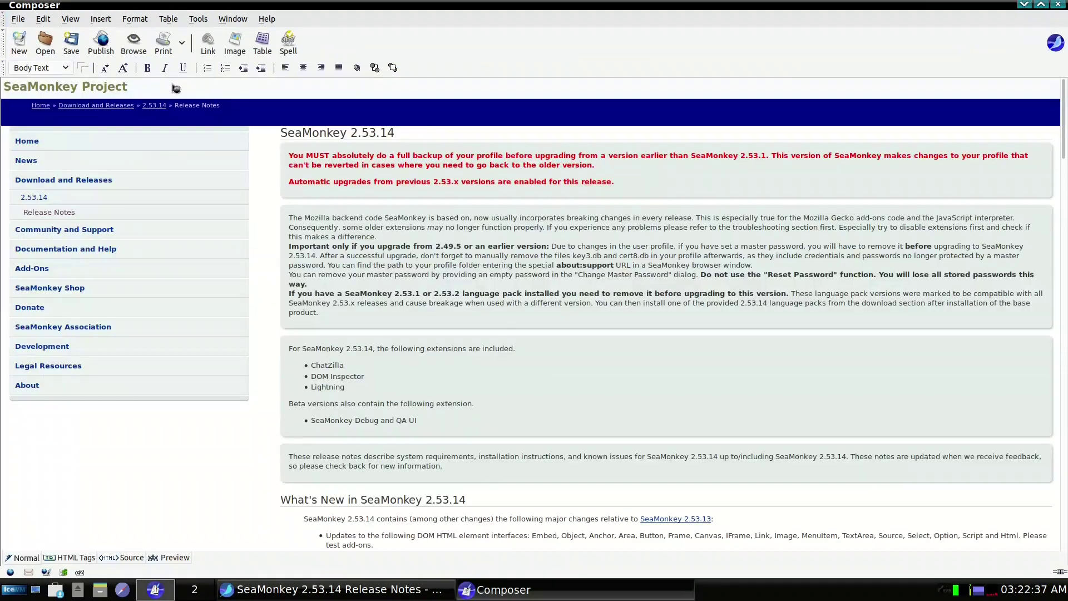
left_click(246, 407)
left_click_drag(247, 407, 15, 268)
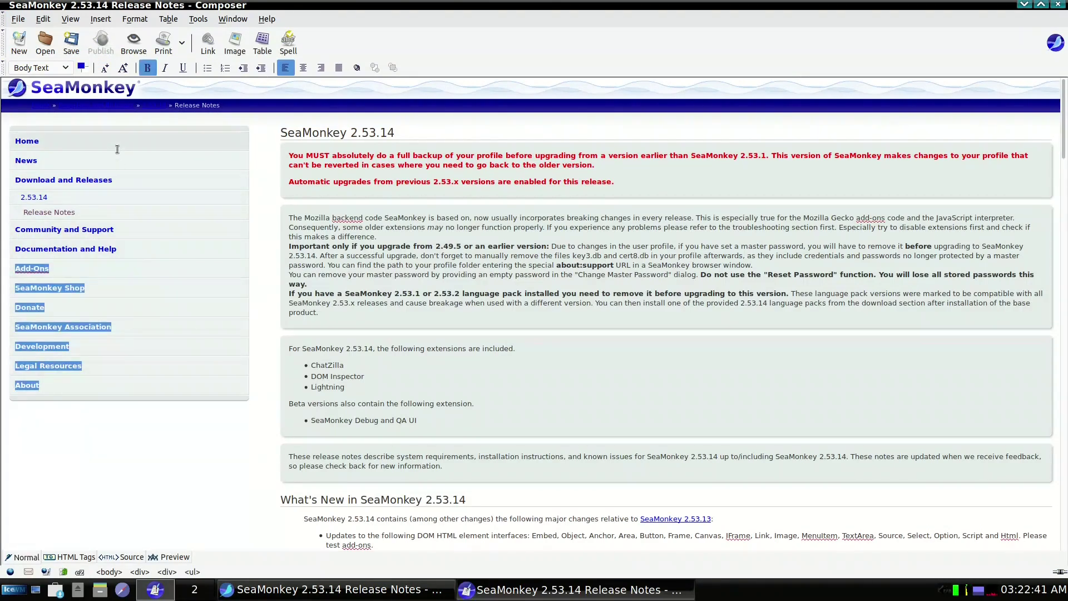
mouse_move(230, 429)
left_mouse_down()
mouse_move(184, 334)
mouse_move(167, 324)
mouse_move(148, 382)
mouse_move(249, 393)
mouse_move(160, 315)
mouse_move(230, 440)
left_mouse_up()
- Delete the text about included and beta extensions together with its empty box
left_click_drag(434, 421, 291, 346)
key("Delete")
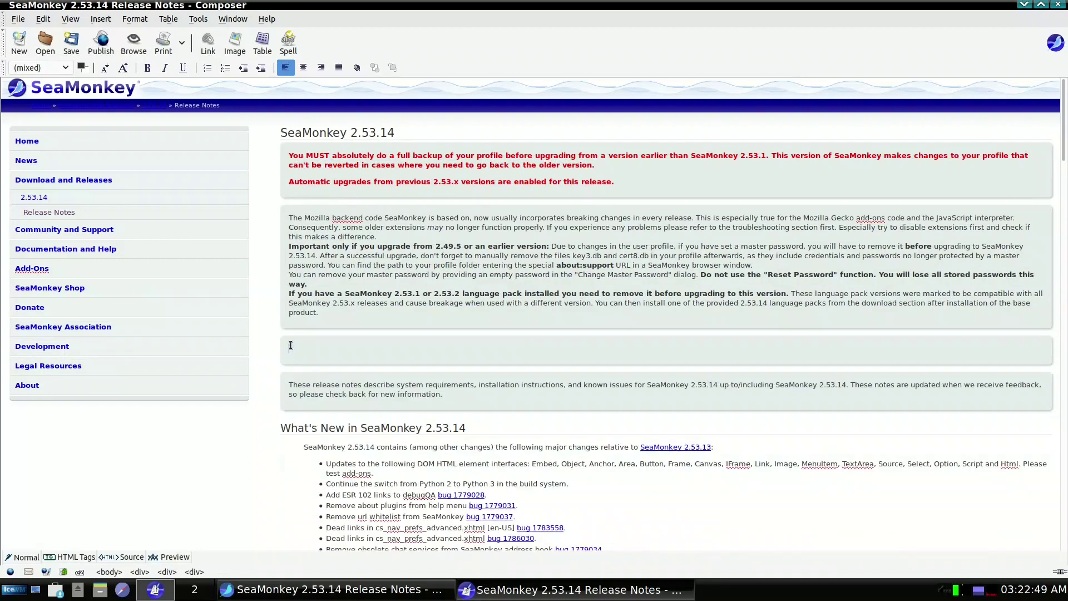
key("BackSpace")
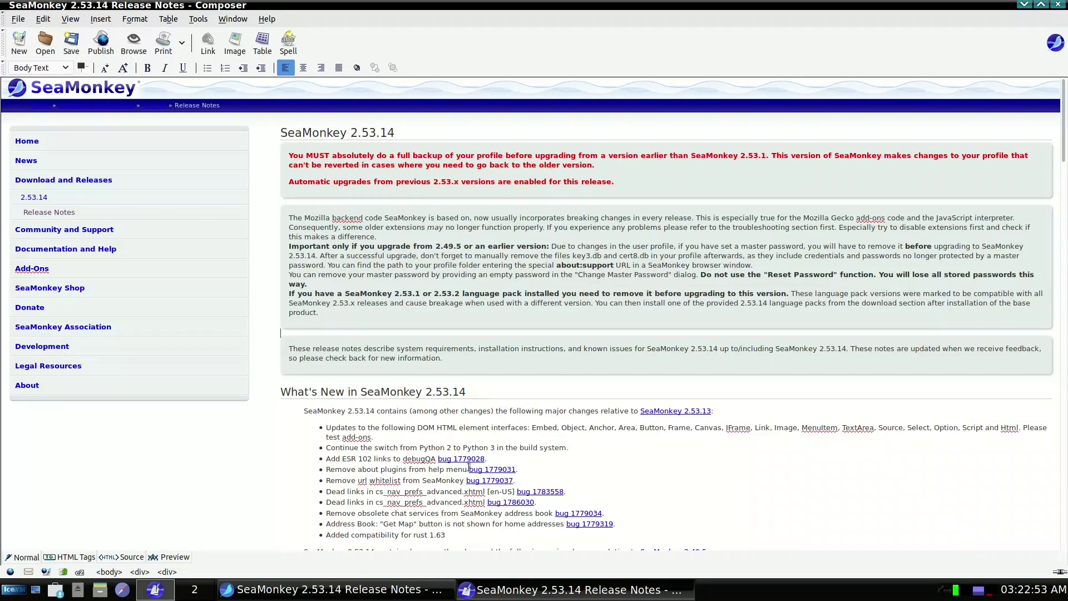
- Delete the paragraph describing these release notes, along with its empty box above the What's New heading
left_click_drag(475, 366, 292, 343)
key("Delete")
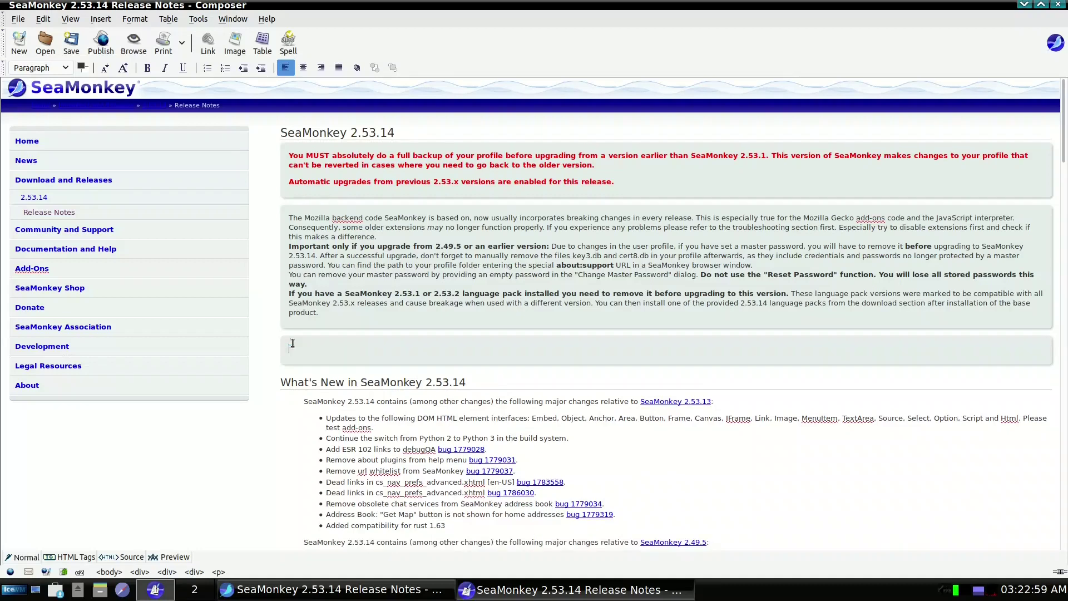
key("BackSpace")
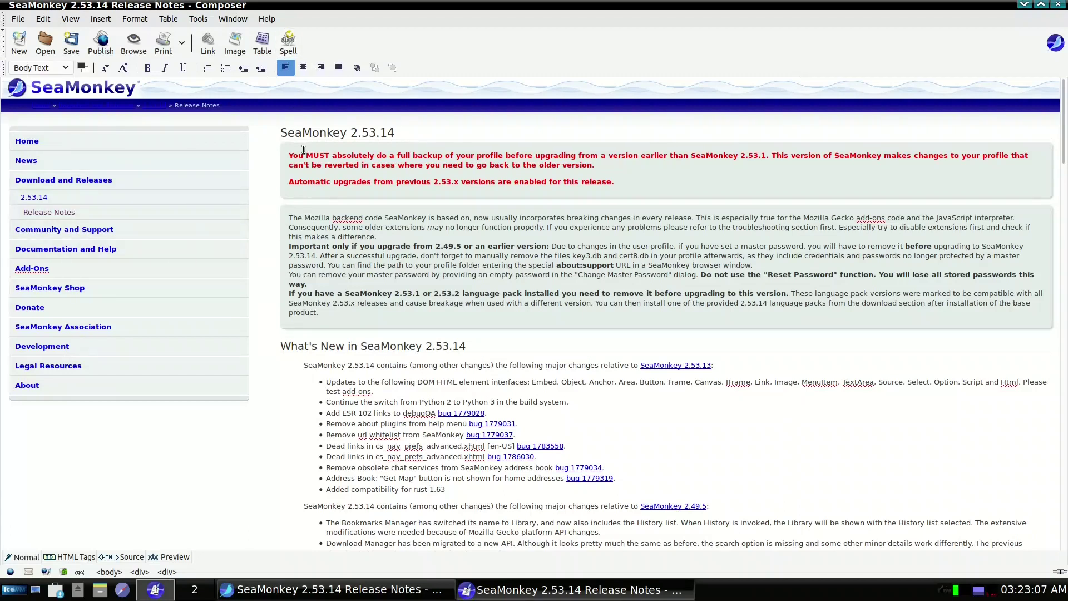
- Look through the rest of the edited release notes page and close the Composer window
scroll(230, 274, "down", 15)
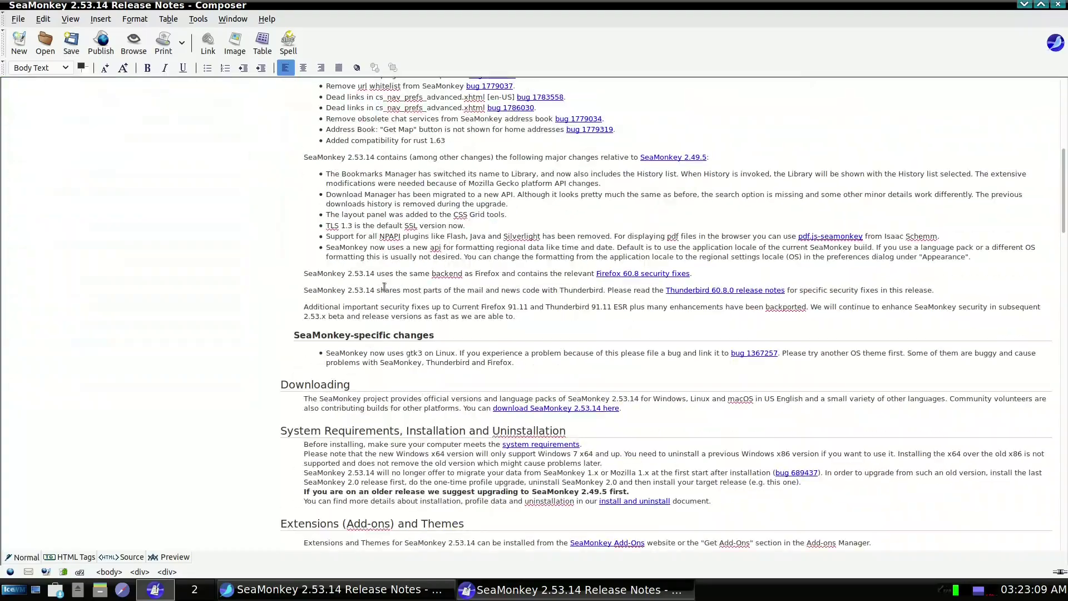
scroll(274, 303, "down", 14)
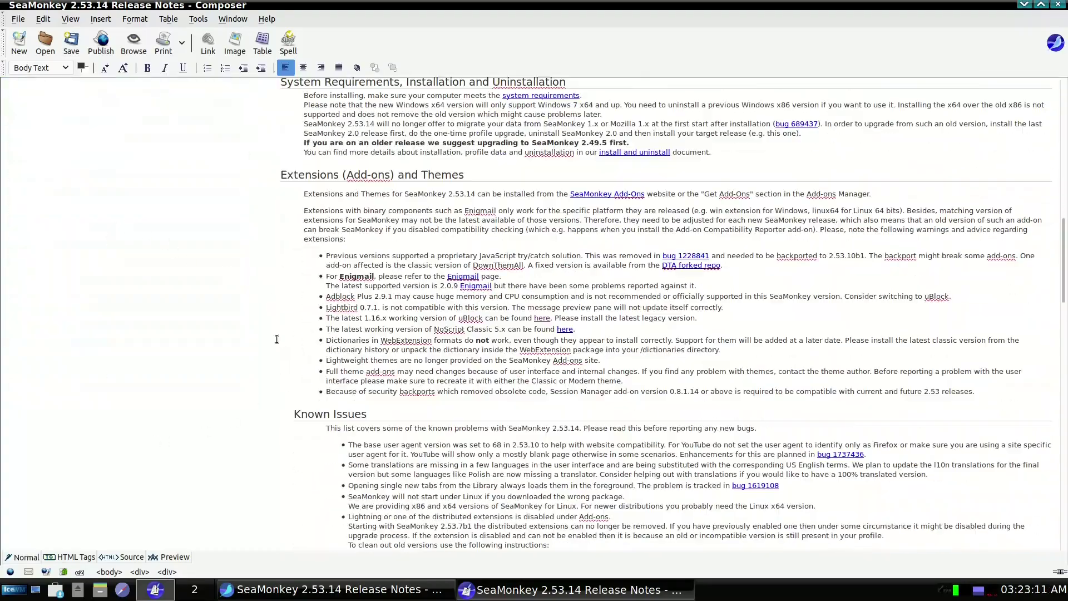
scroll(276, 343, "down", 18)
scroll(276, 344, "up", 18)
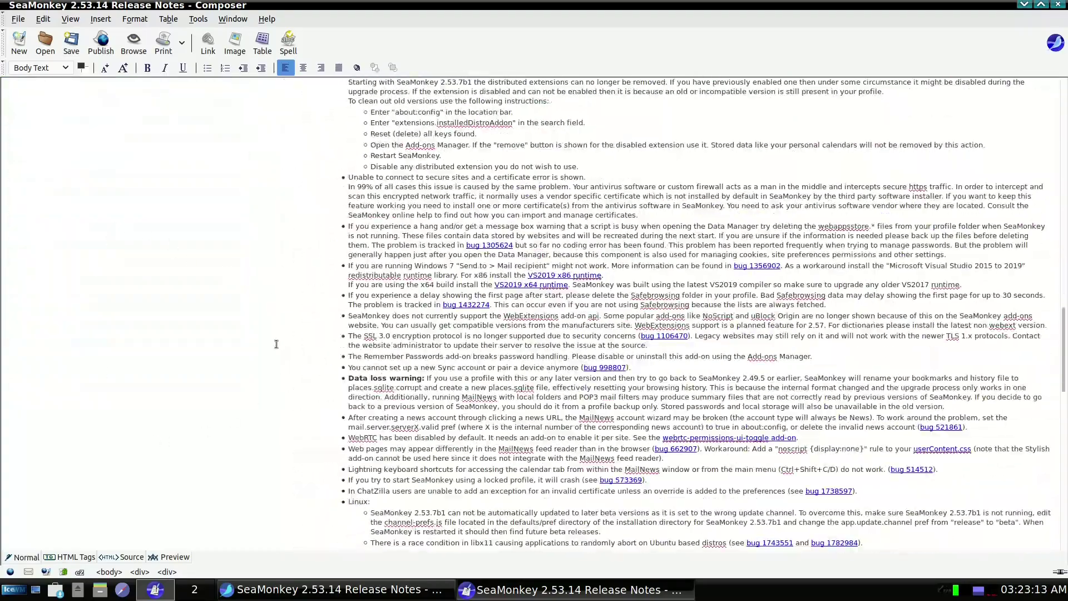
scroll(276, 344, "up", 20)
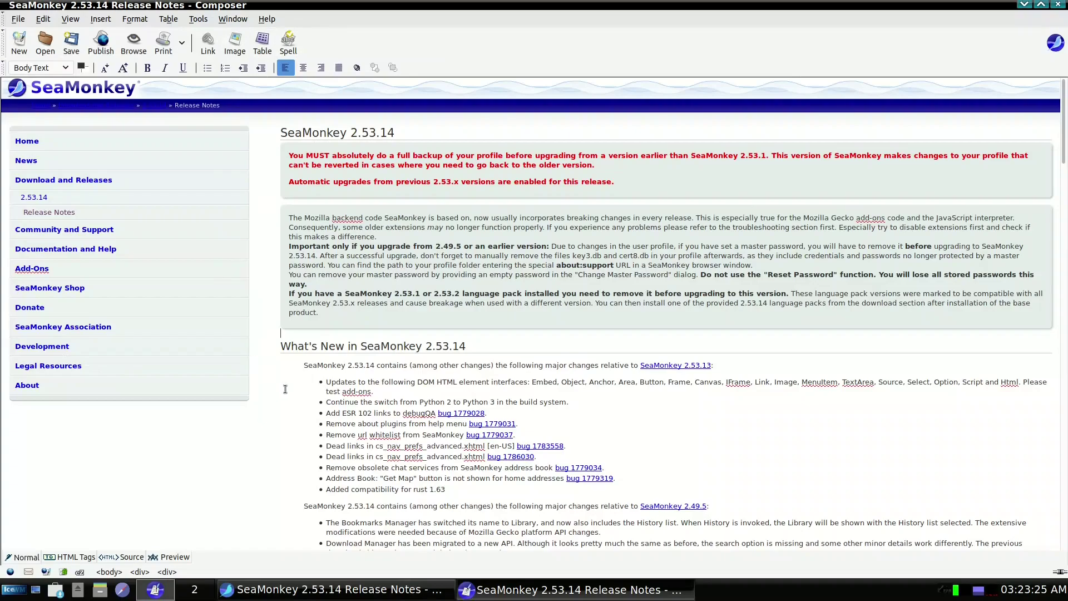
scroll(285, 392, "down", 17)
scroll(285, 391, "down", 10)
left_click(1058, 4)
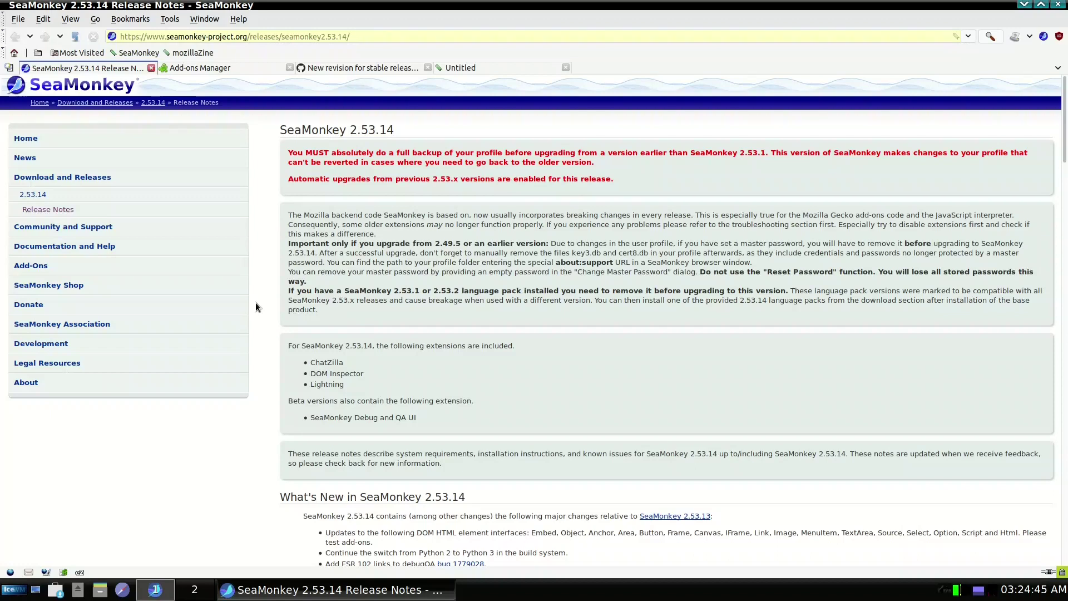
scroll(256, 303, "down", 5)
scroll(255, 303, "down", 5)
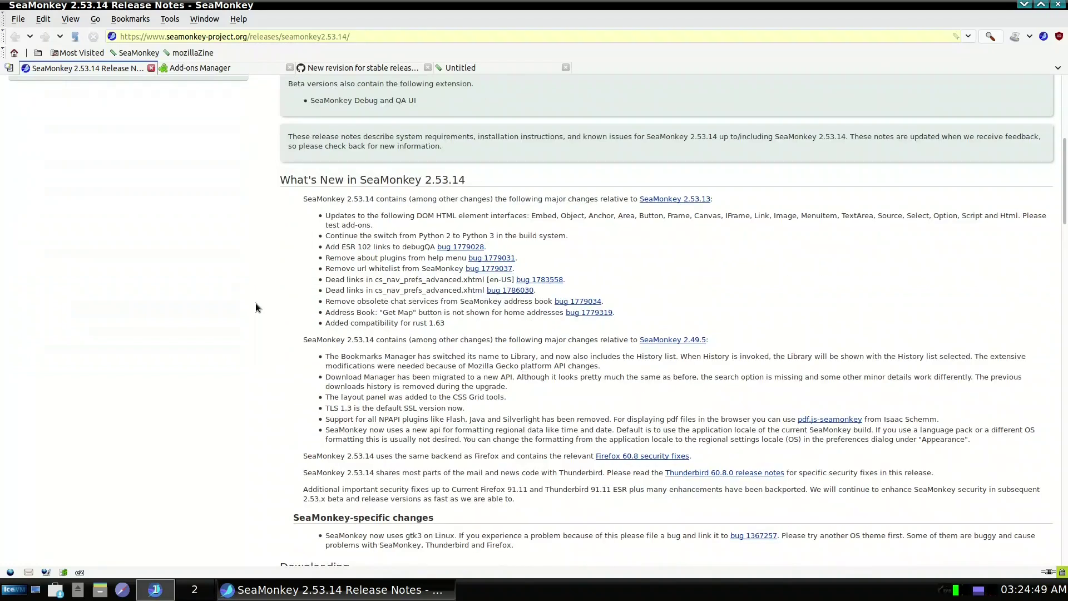
scroll(256, 303, "up", 10)
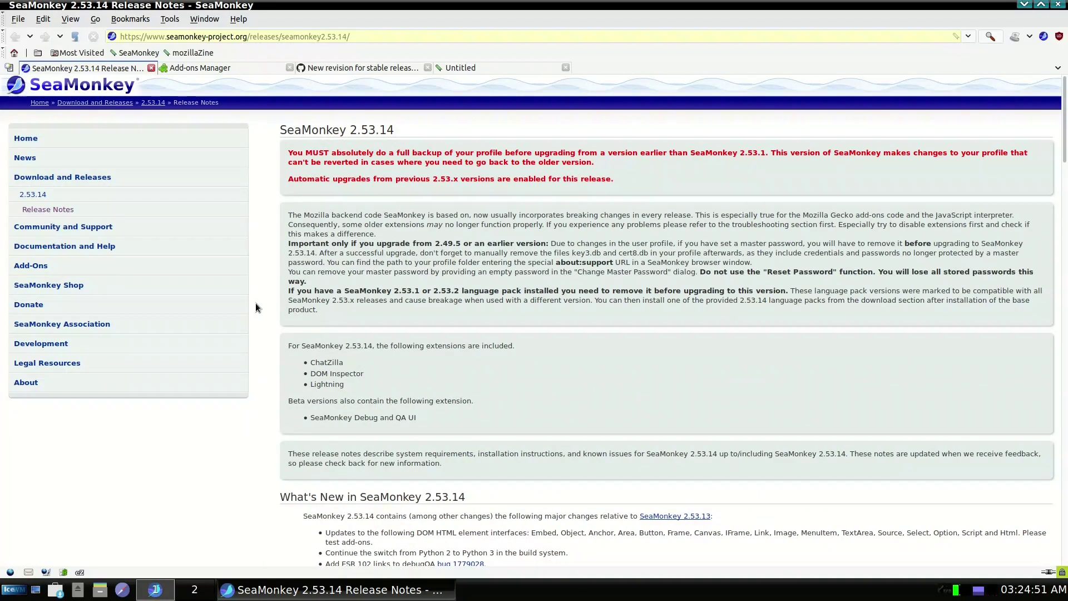